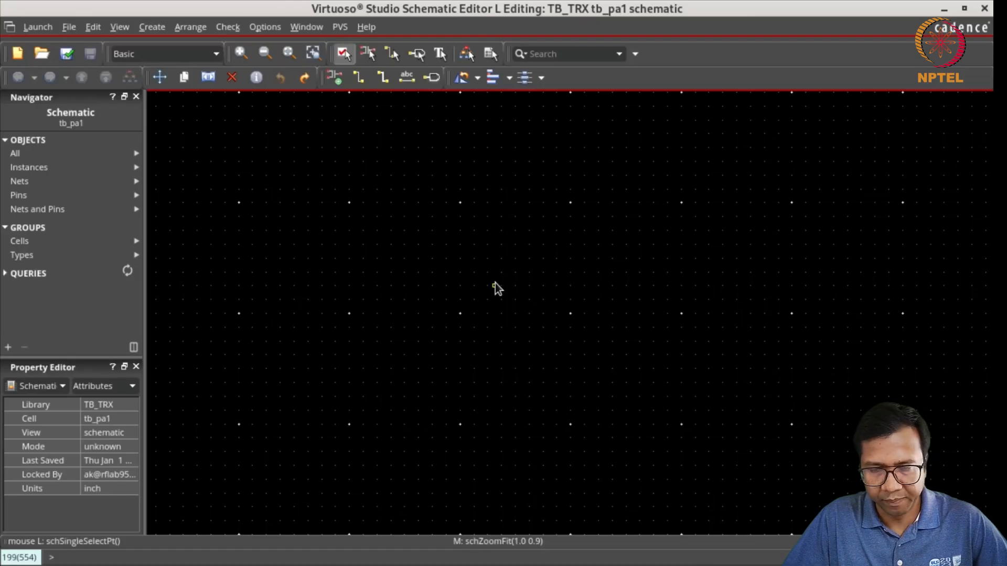
Place an nmos1v_lvt transistor from the gpdk045 library with a finger width of 1u near the middle of the schematic
key(i)
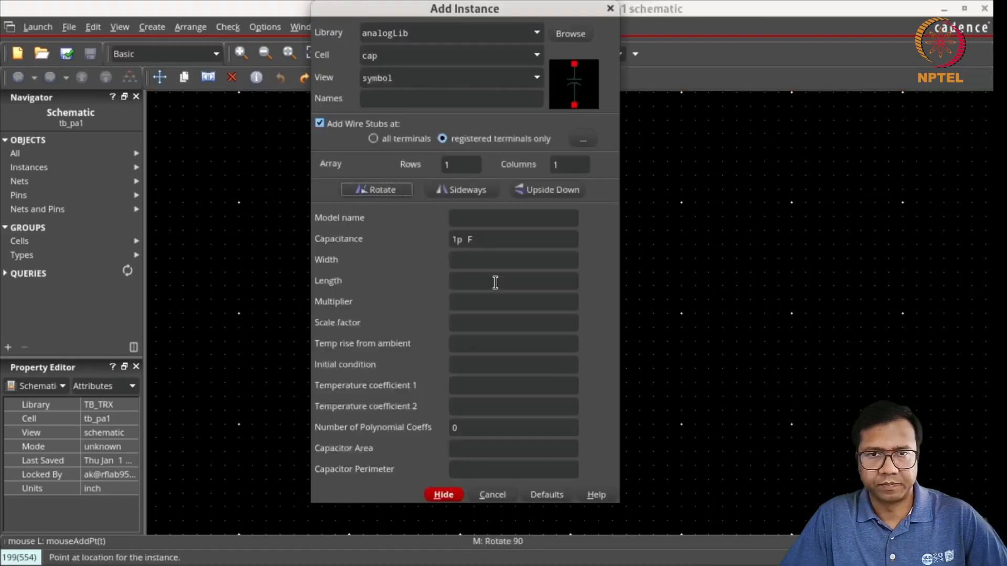
click(536, 33)
click(452, 80)
click(425, 57)
text(nmos1v)
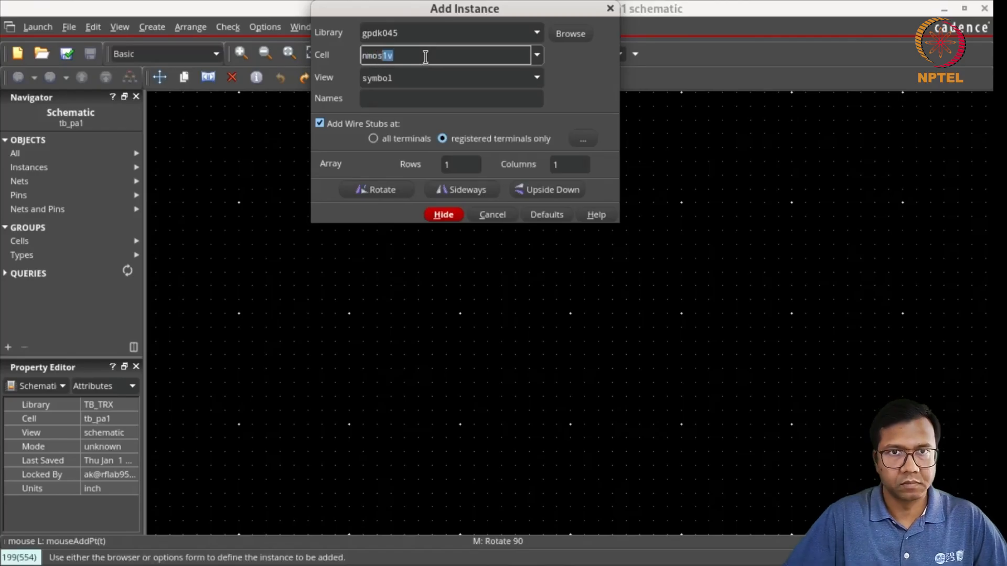
click(409, 121)
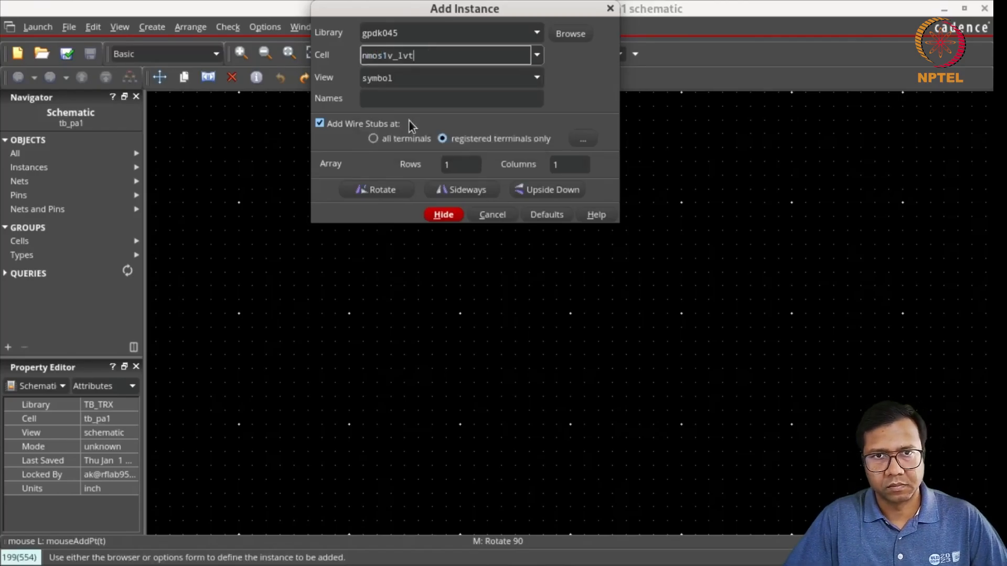
key(Tab)
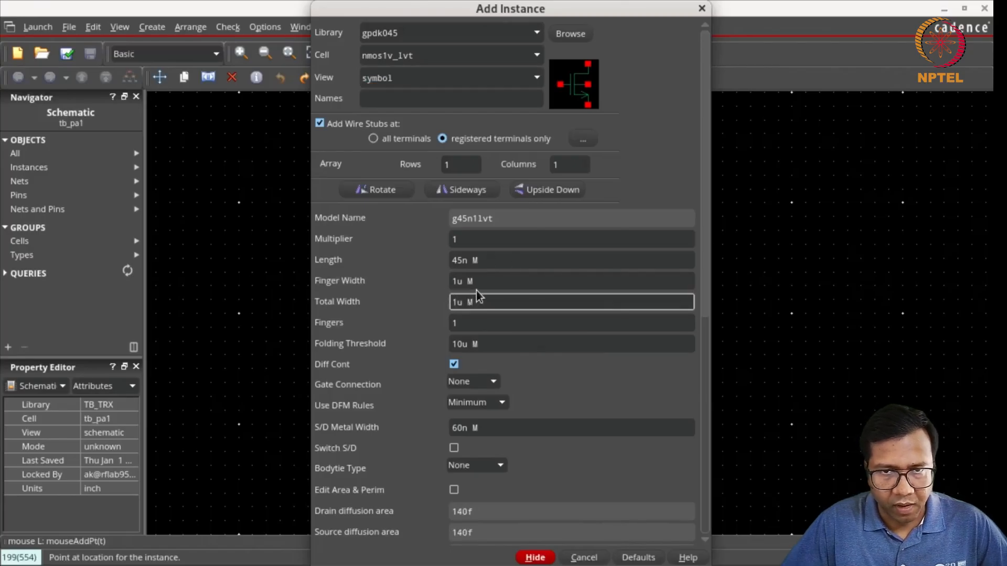
key(Tab)
click(542, 559)
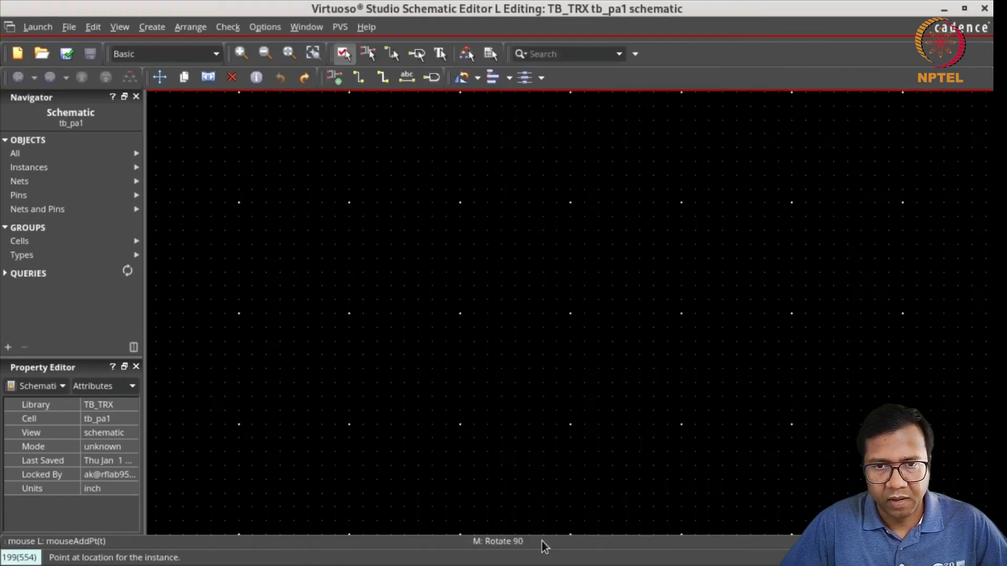
click(460, 313)
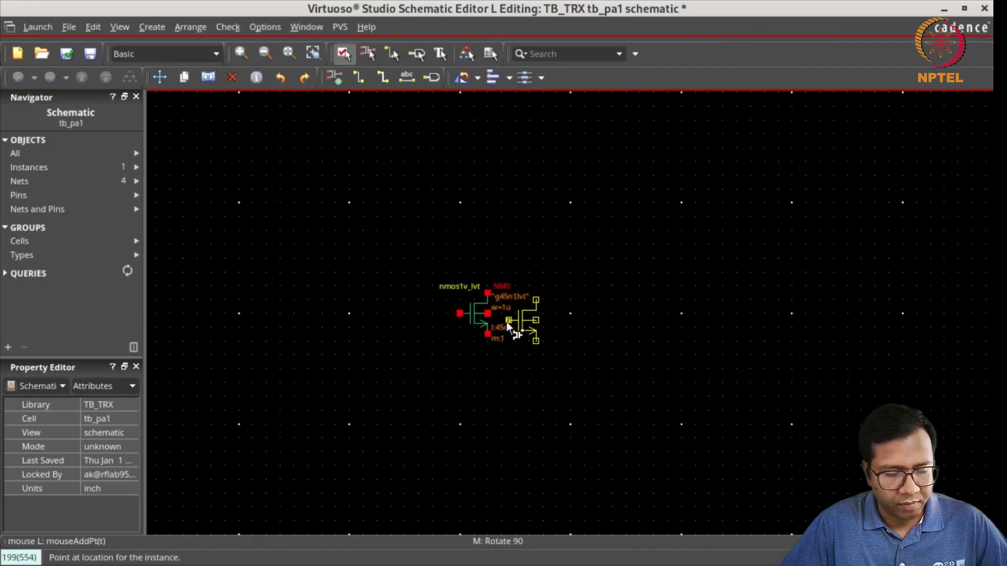
key(Escape)
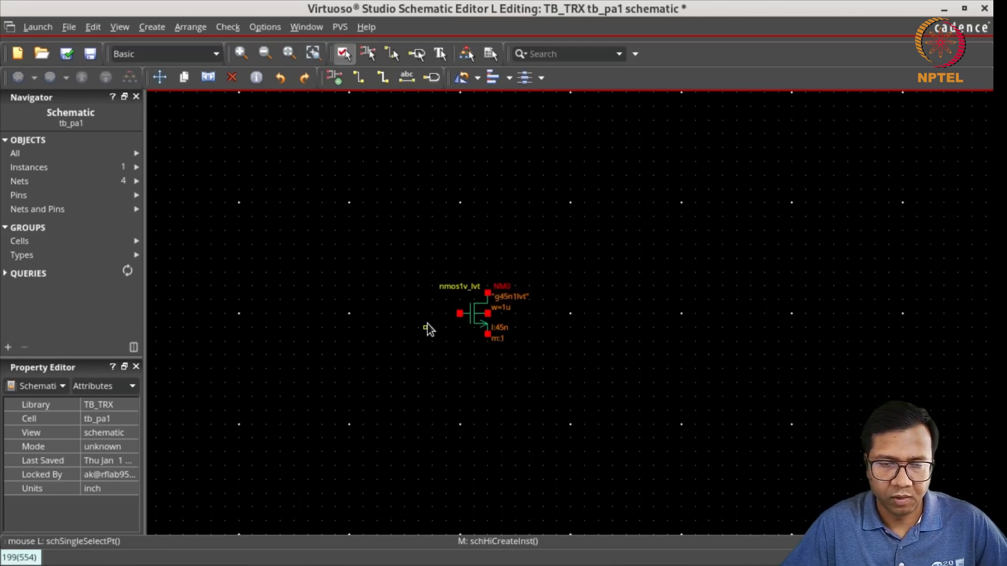
Place a vdc source from analogLib with a DC voltage of 0.59 V beside the transistor's gate
key(i)
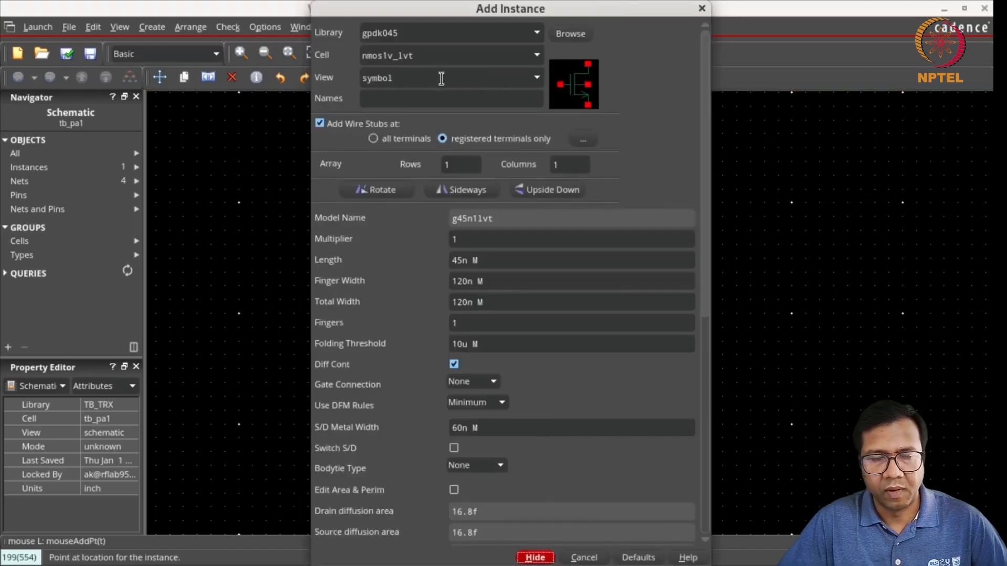
double_click(442, 33)
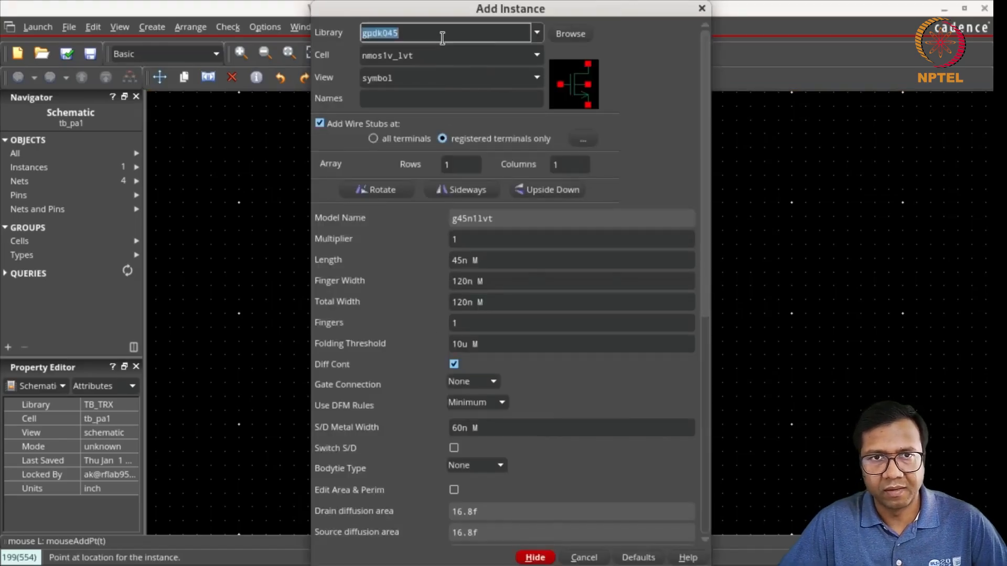
text(analogLib)
key(Tab)
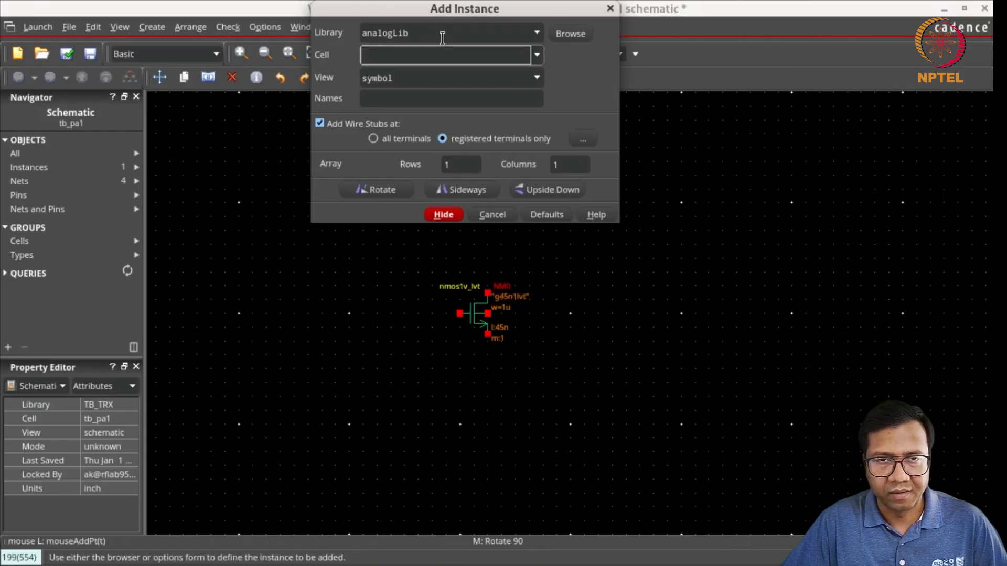
text(vdc)
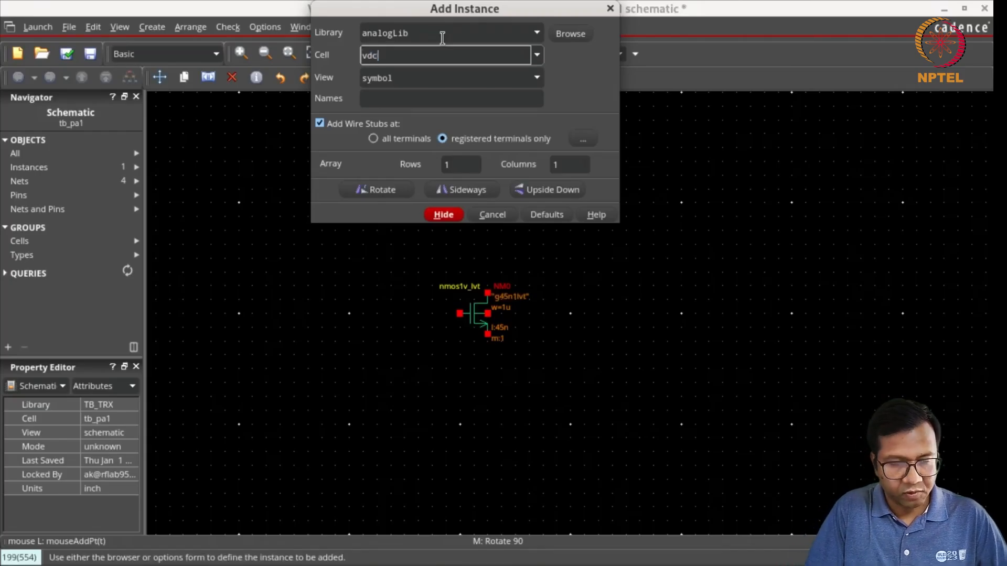
key(Tab)
click(496, 259)
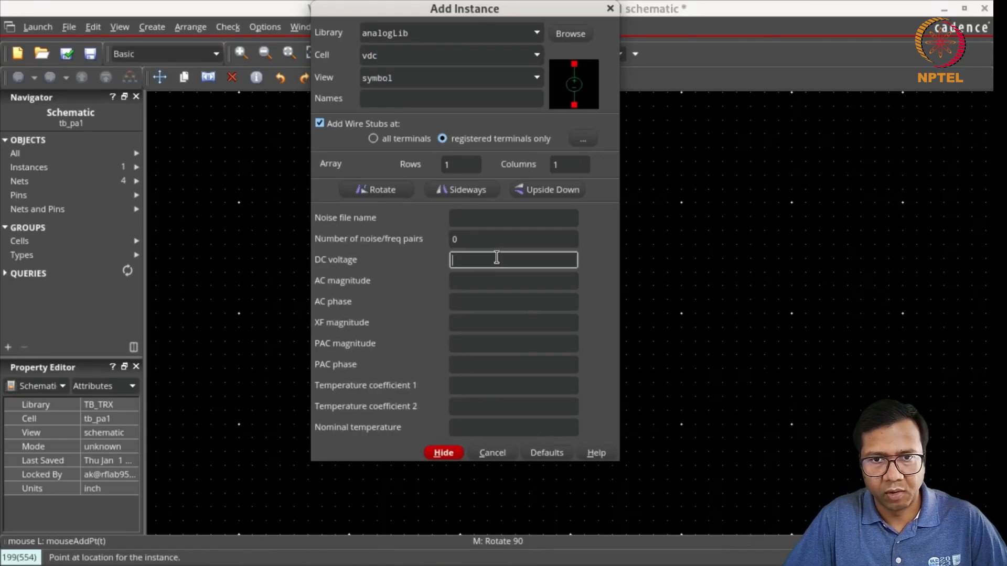
text(0.59)
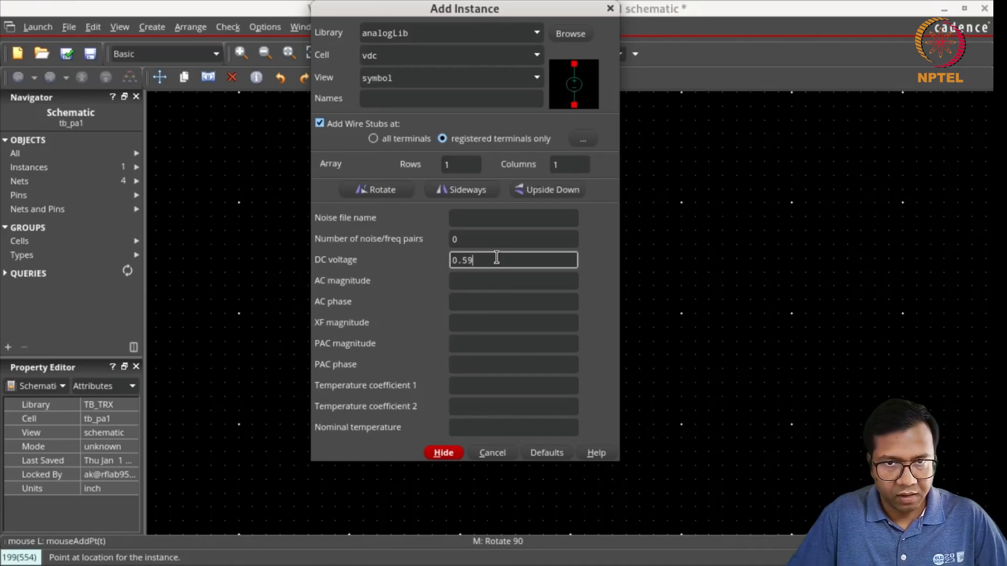
key(Tab)
click(641, 6)
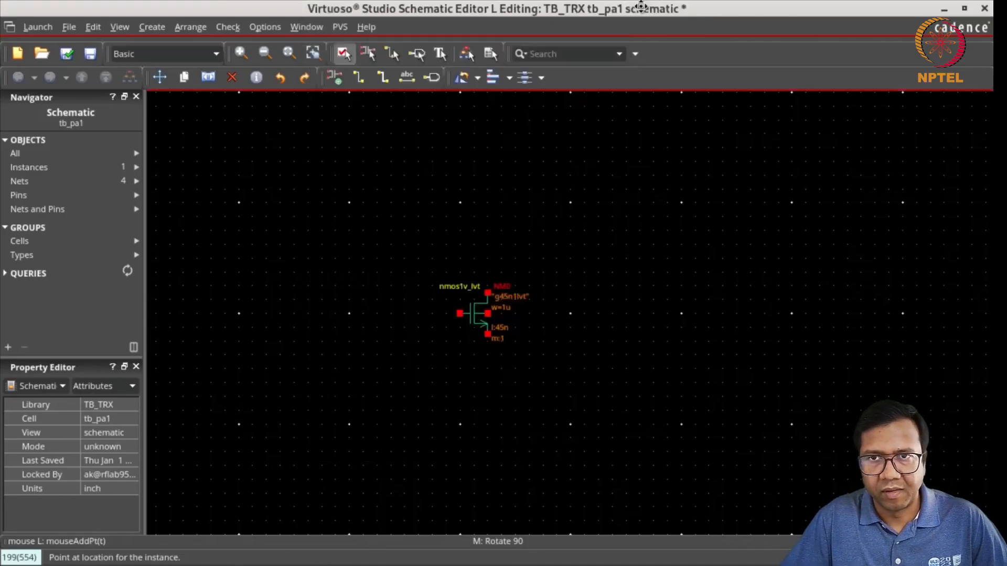
click(418, 314)
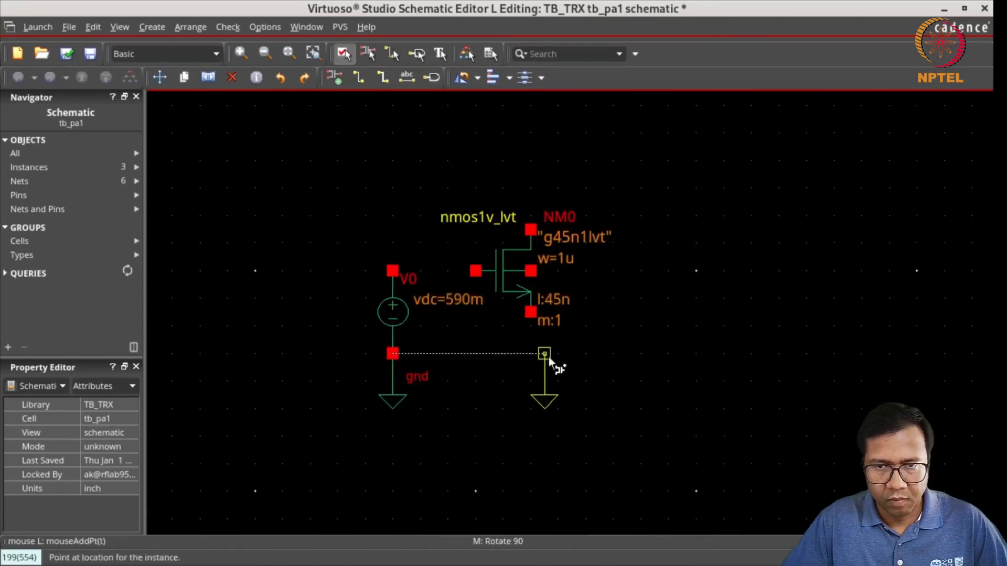
Add a ground for the transistor's source and move both ground symbols down, keeping them wired to their terminals
click(530, 312)
key(Escape)
drag(530, 354, 530, 444)
click(397, 402)
drag(393, 395, 401, 455)
Wire the 0.59 V source to the transistor's gate and place a copied ground, rotated 90 degrees, at the body terminal
drag(393, 271, 476, 271)
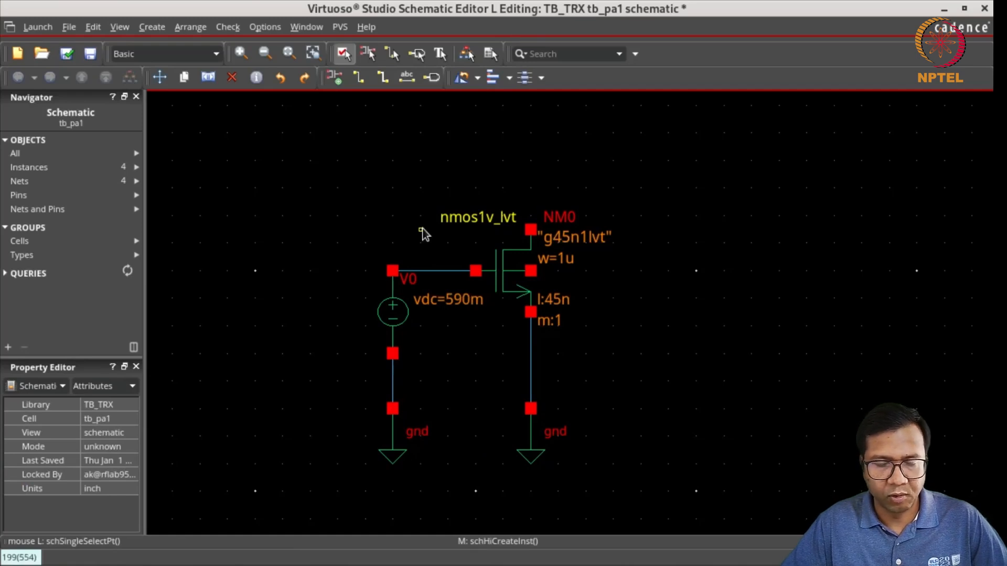
click(531, 440)
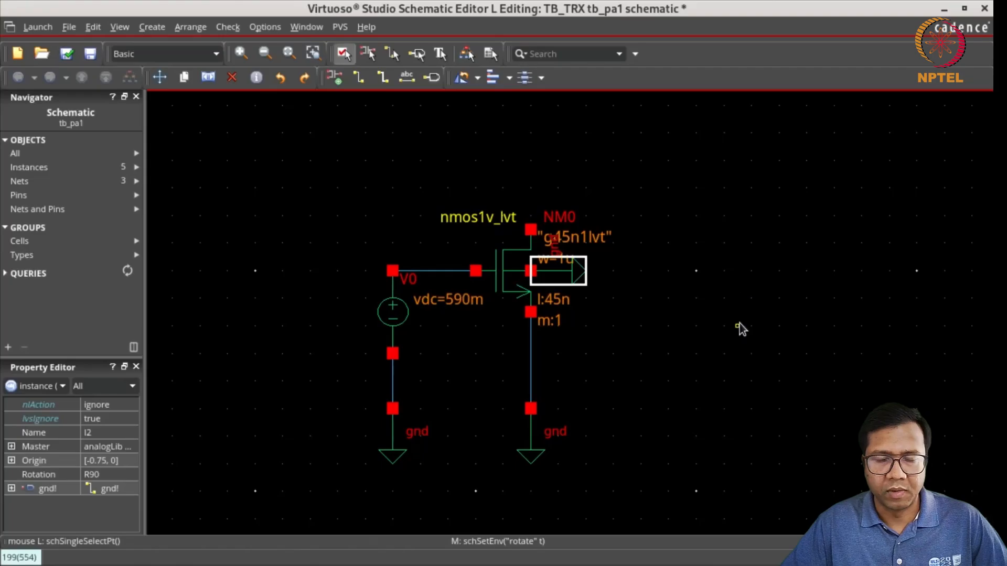
click(738, 330)
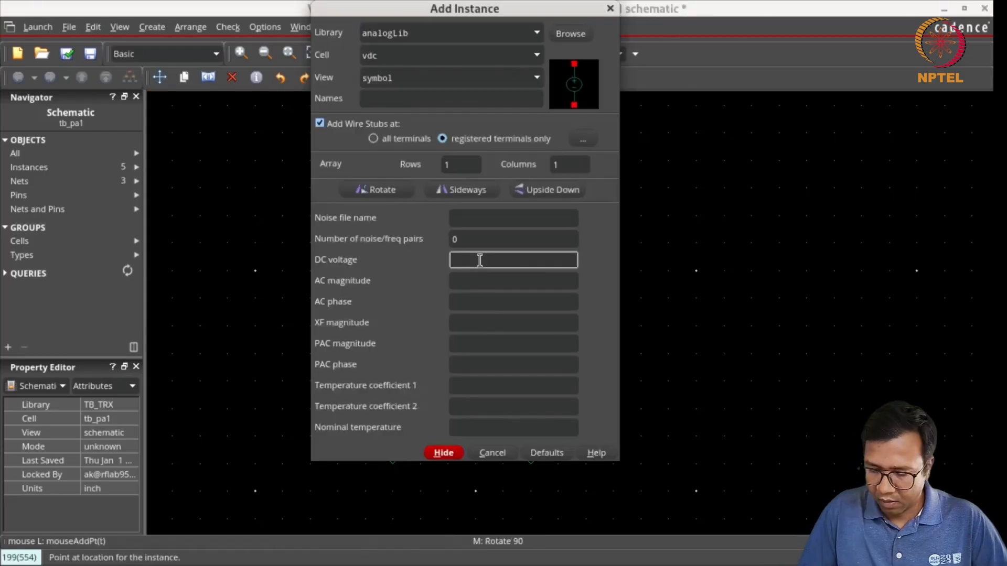
Place a second vdc source with a DC voltage of 0.2 V on the drain side of the transistor
text(0.2)
key(Tab)
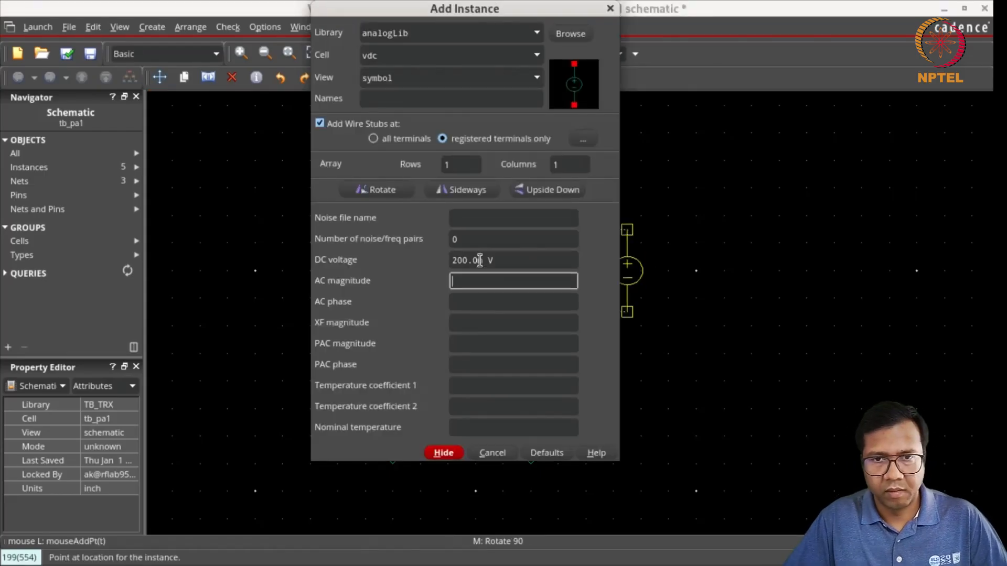
click(664, 11)
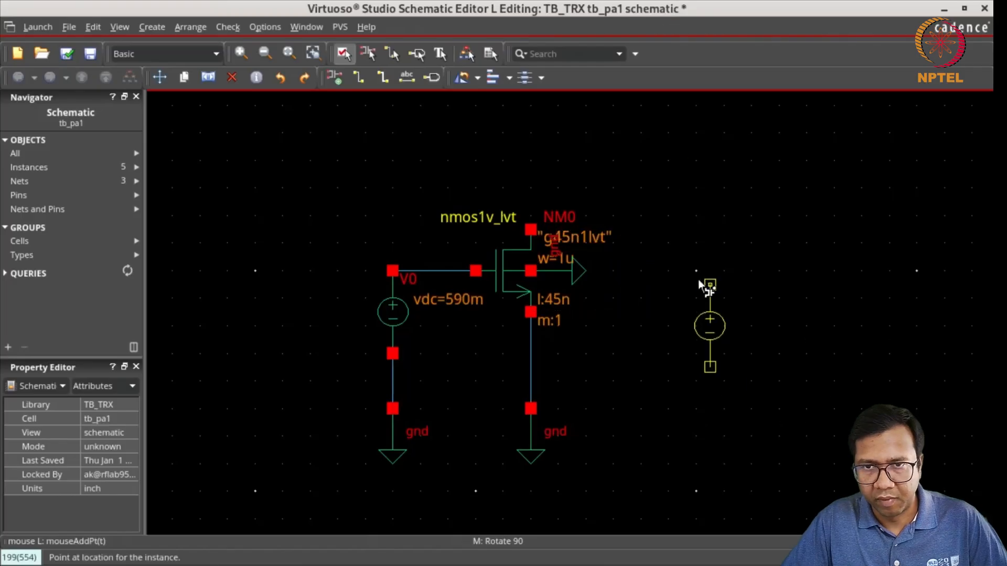
click(686, 230)
Wire the 0.2 V source's positive terminal to the transistor's drain and its negative terminal to the source terminal
key(w)
click(682, 229)
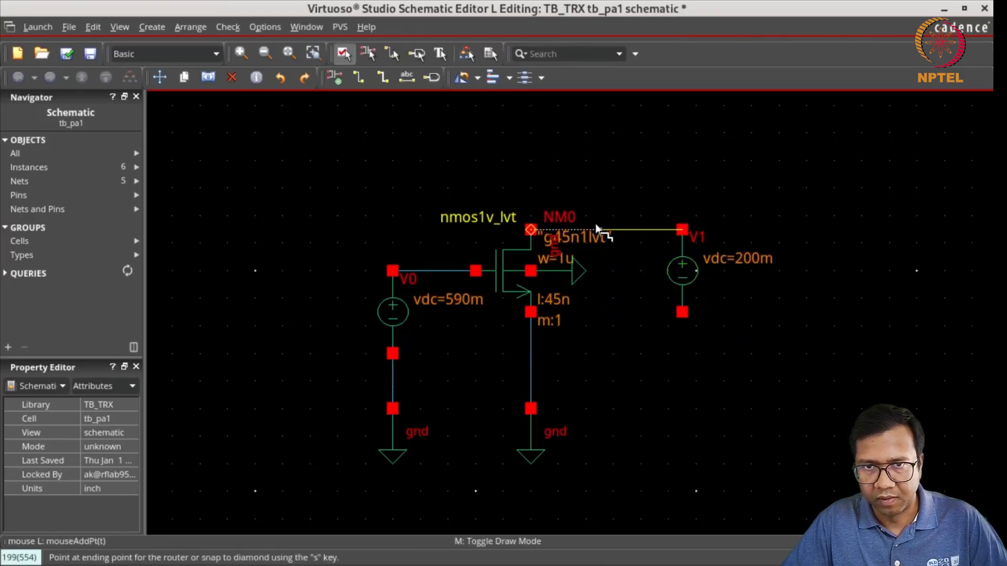
click(530, 230)
click(681, 312)
click(531, 313)
key(Escape)
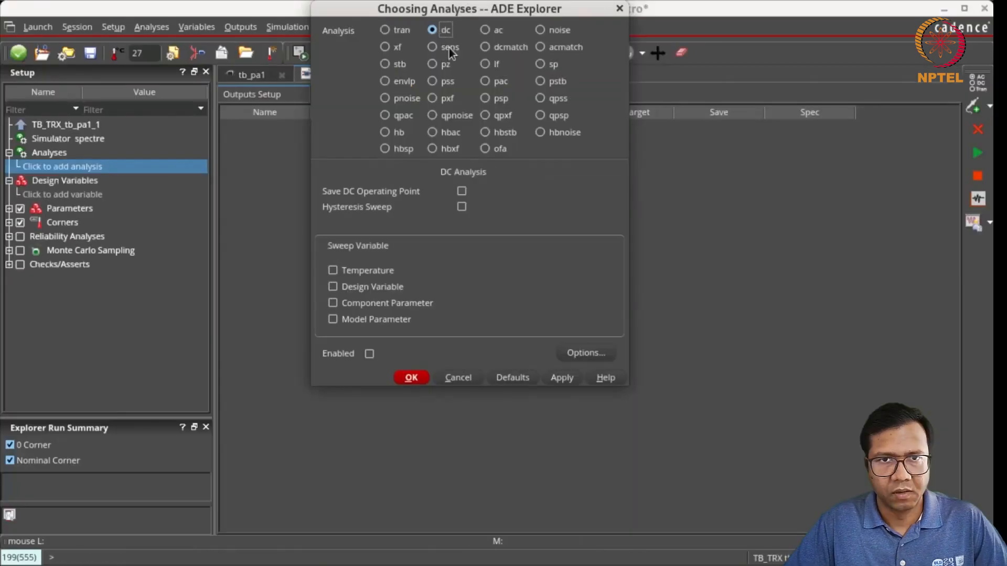
Add a dc analysis with Save DC Operating Point enabled in ADE Explorer
click(462, 191)
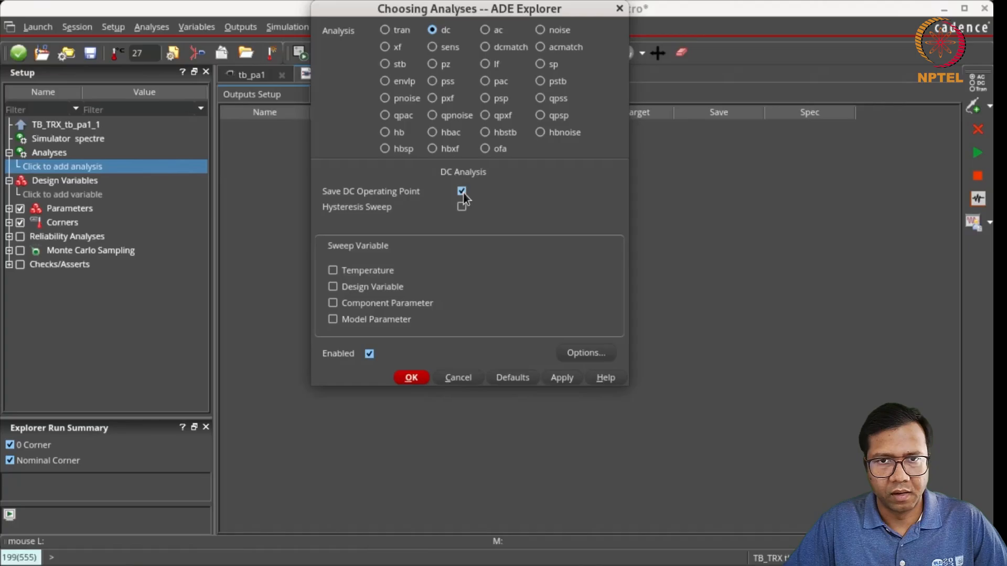
click(411, 377)
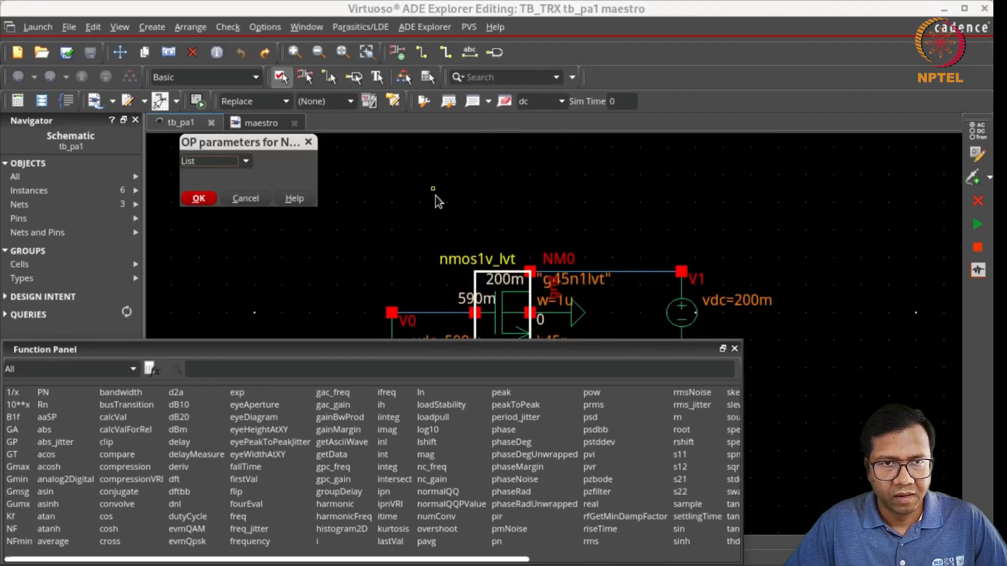
Send the vdsat operating-point expression of NM0 from the calculator to the outputs and view its simulation result
click(246, 161)
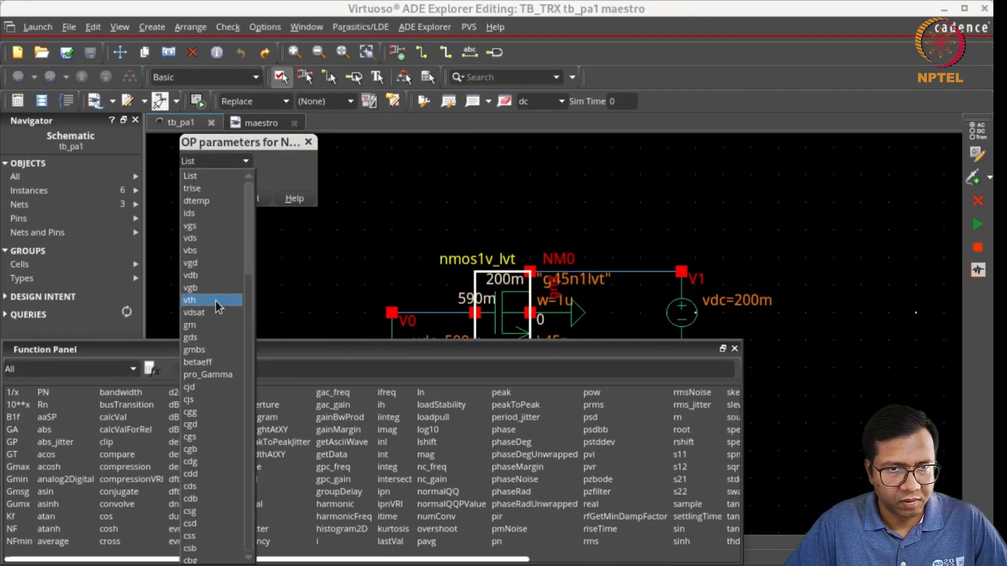
click(195, 313)
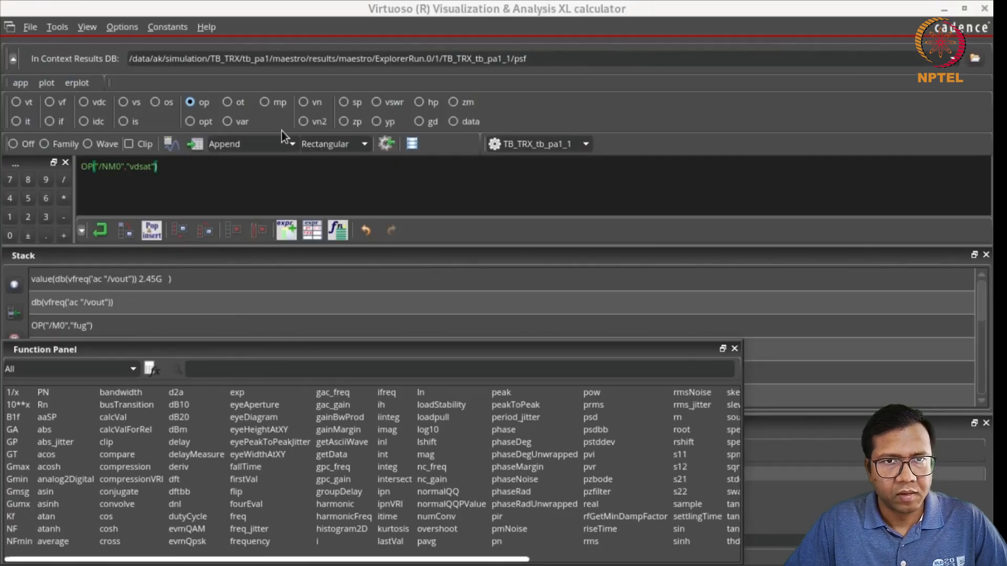
click(386, 144)
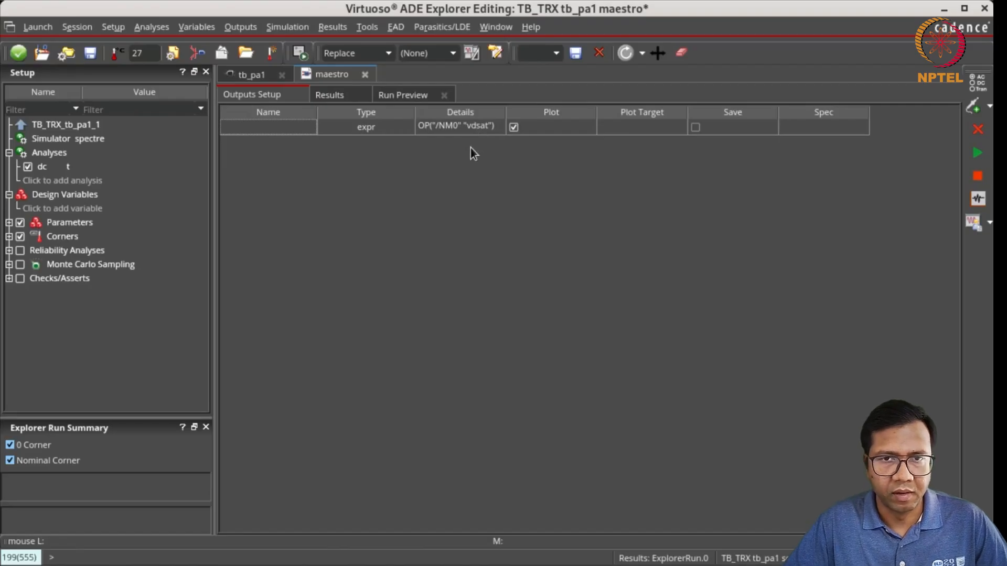
click(331, 96)
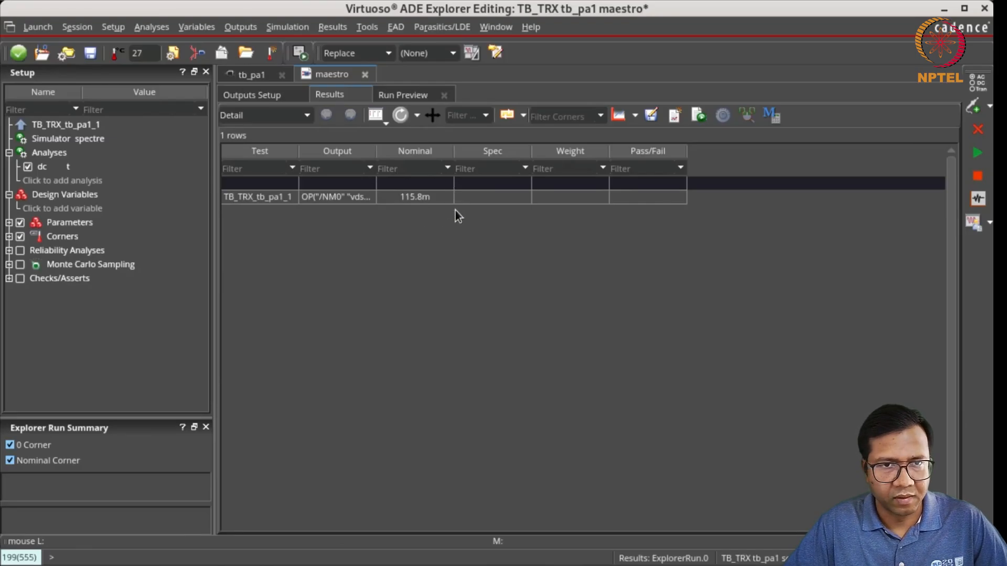
Copy the vdsat output expression of NM0 into a new expression output
click(257, 95)
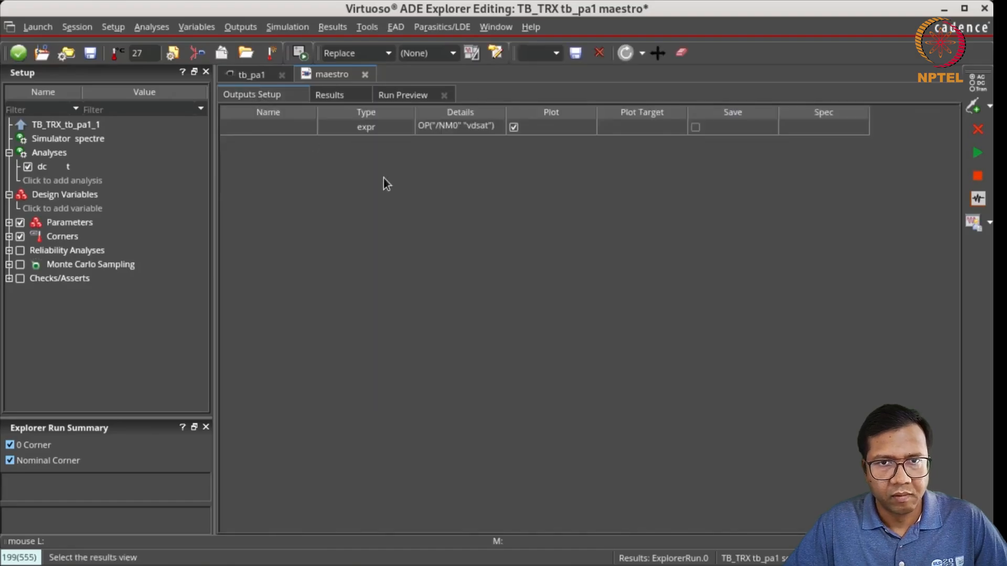
click(460, 129)
right_click(460, 128)
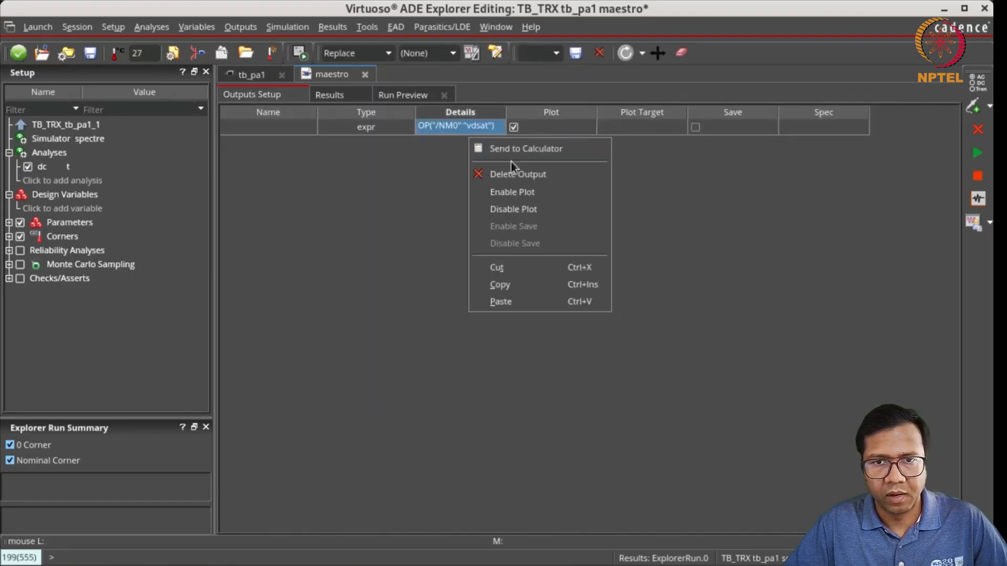
click(525, 283)
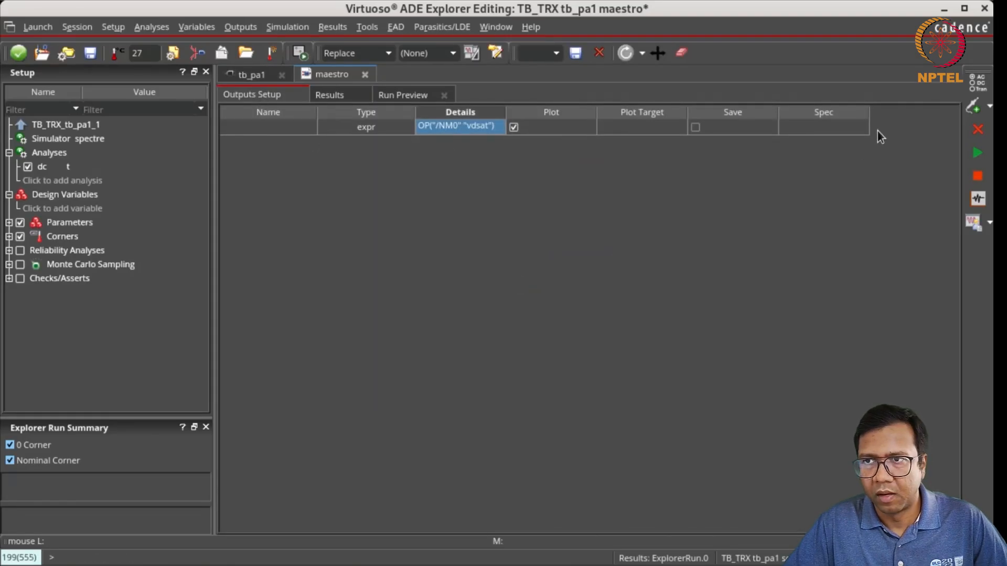
click(973, 107)
click(481, 147)
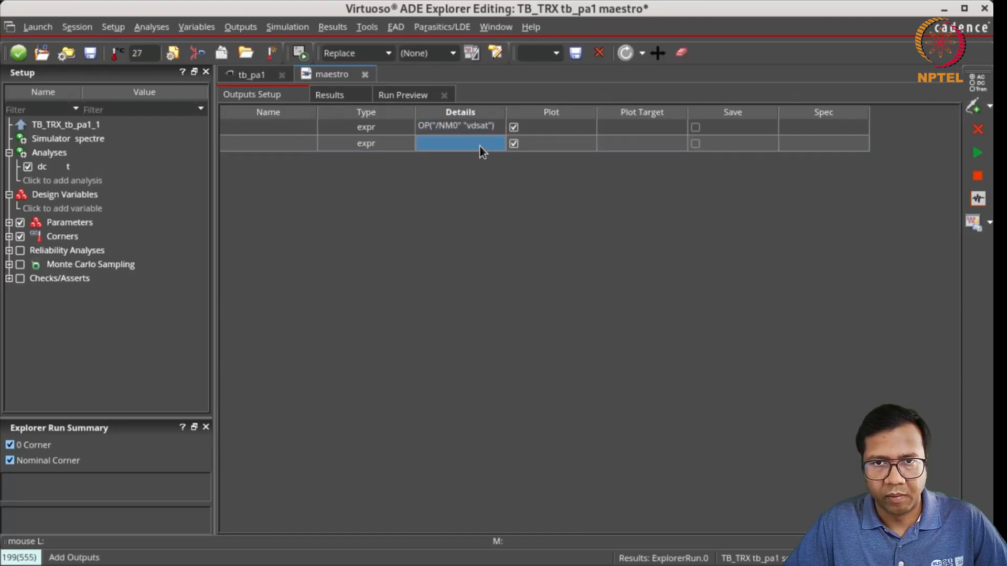
click(480, 147)
text(OP("/NM0" "vdsat"))
Change the parameter in the copied NM0 output expression to fug
text(fug)
key(Delete)
key(Delete)
key(Delete)
key(Delete)
key(Delete)
key(Return)
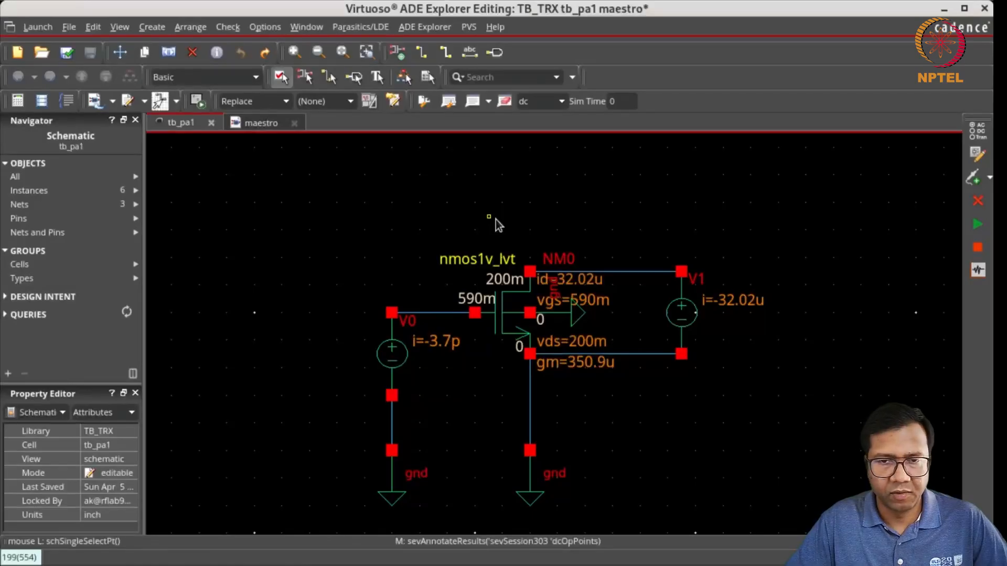
Place a gpdk045 nmos2v symbol instance with a finger width of 1u directly above the NM0 transistor
key(i)
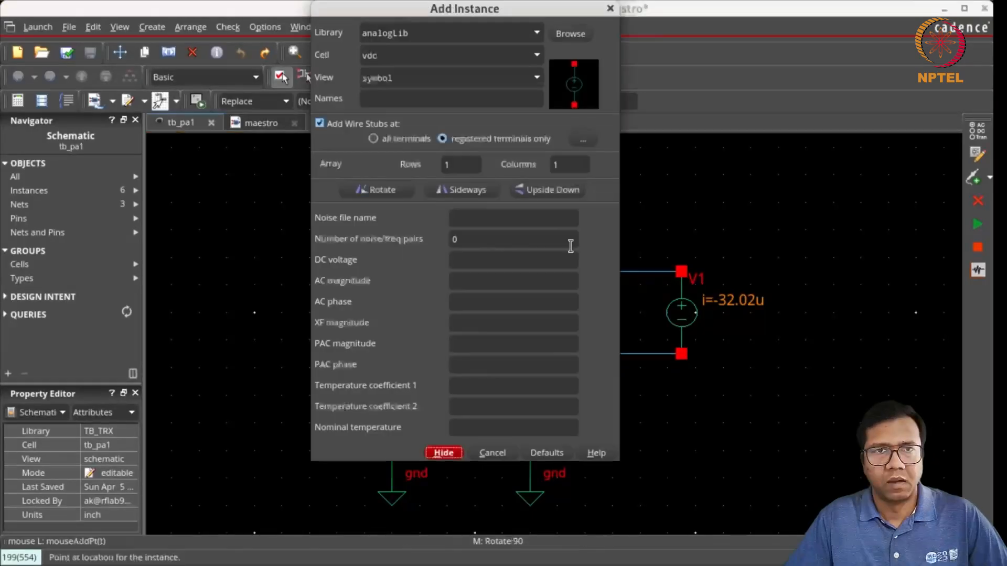
click(537, 32)
click(438, 79)
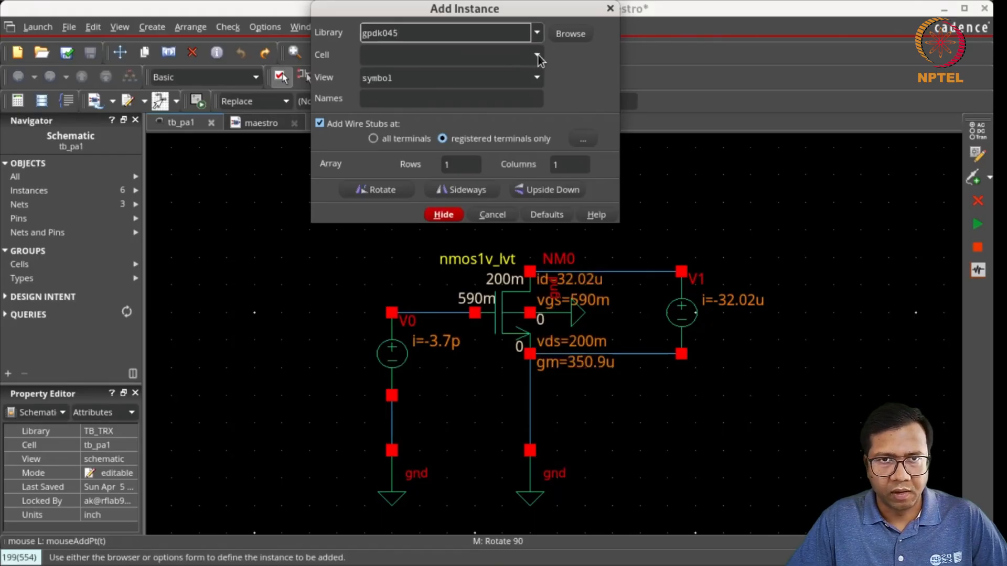
click(538, 56)
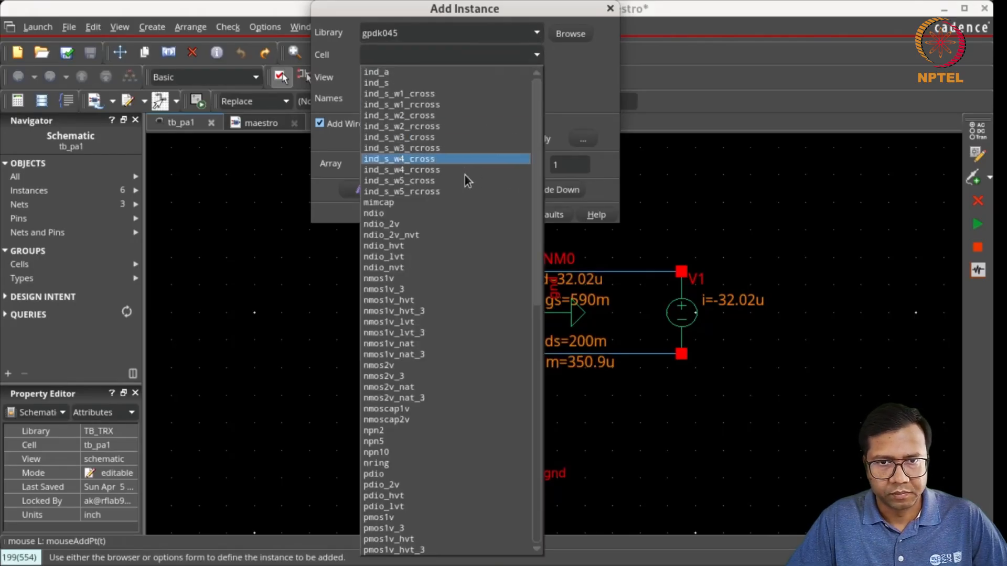
click(415, 366)
click(404, 83)
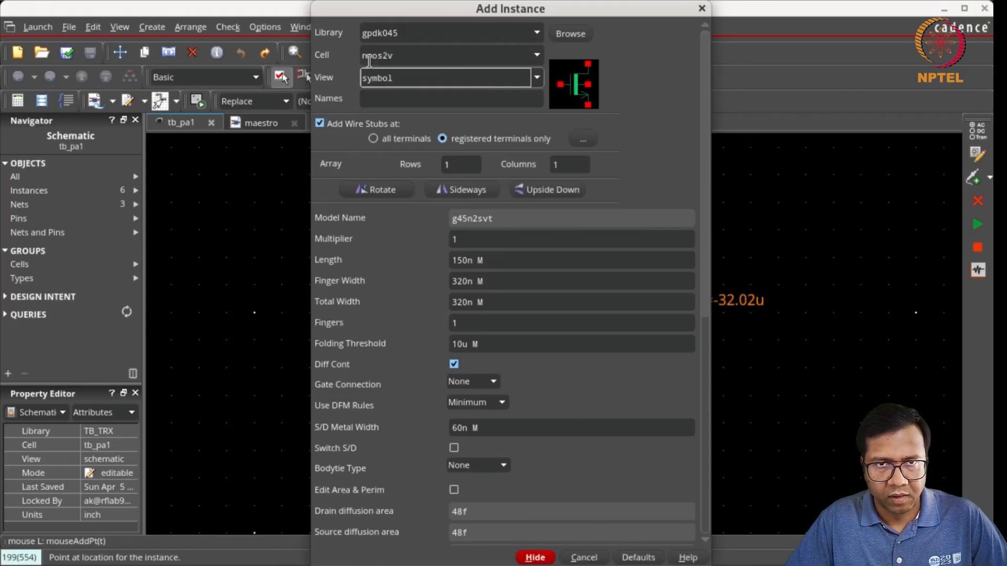
click(498, 259)
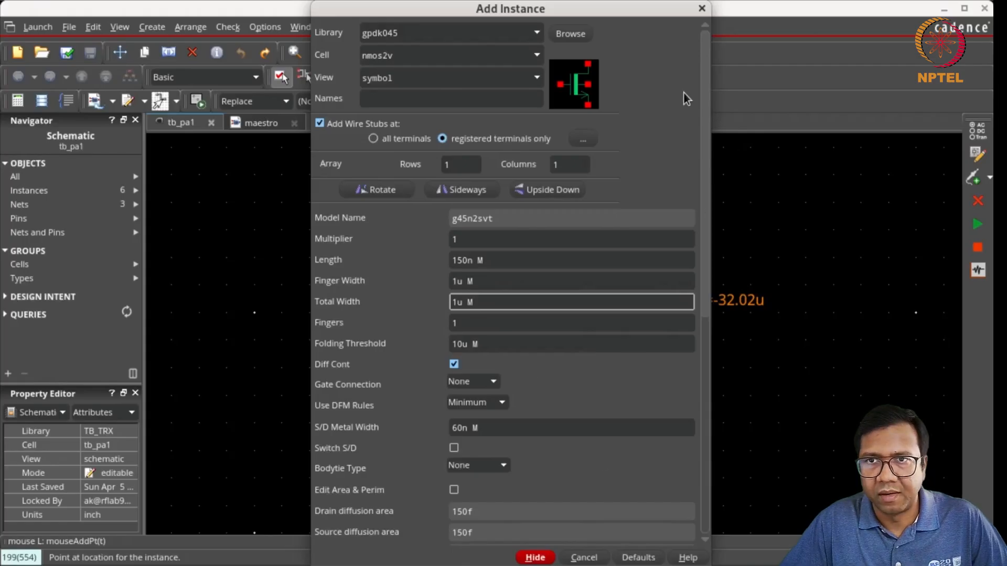
click(736, 9)
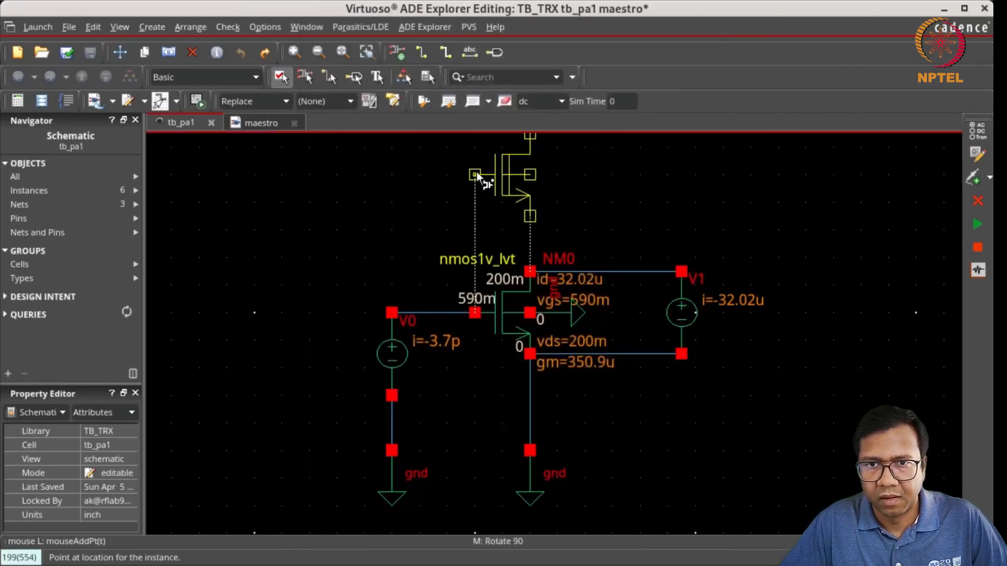
click(476, 169)
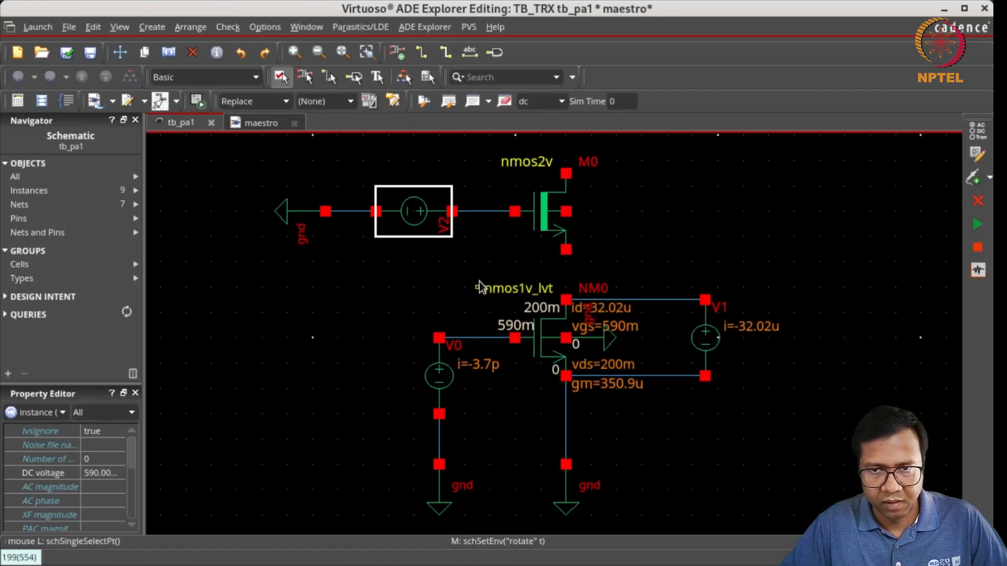
Copy the voltage source V1 to the open area beside the nmos2v transistor M0
click(705, 338)
key(c)
click(715, 336)
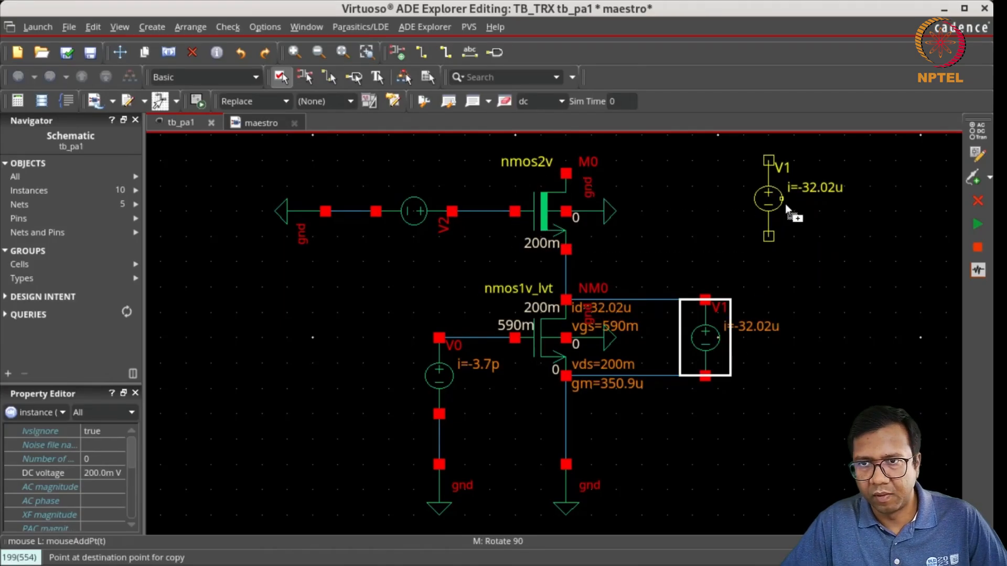
click(821, 215)
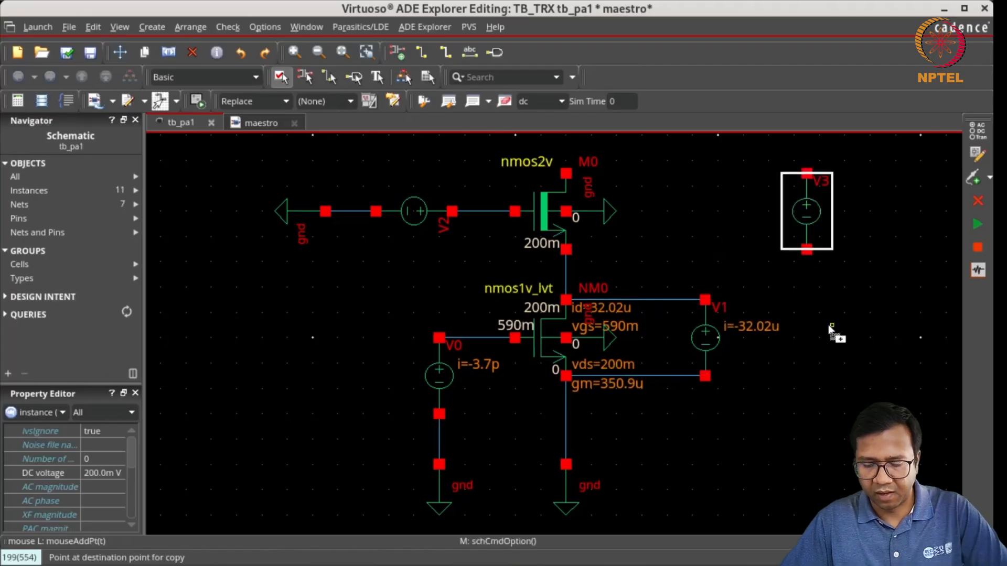
scroll(833, 330, up, 2)
key(Escape)
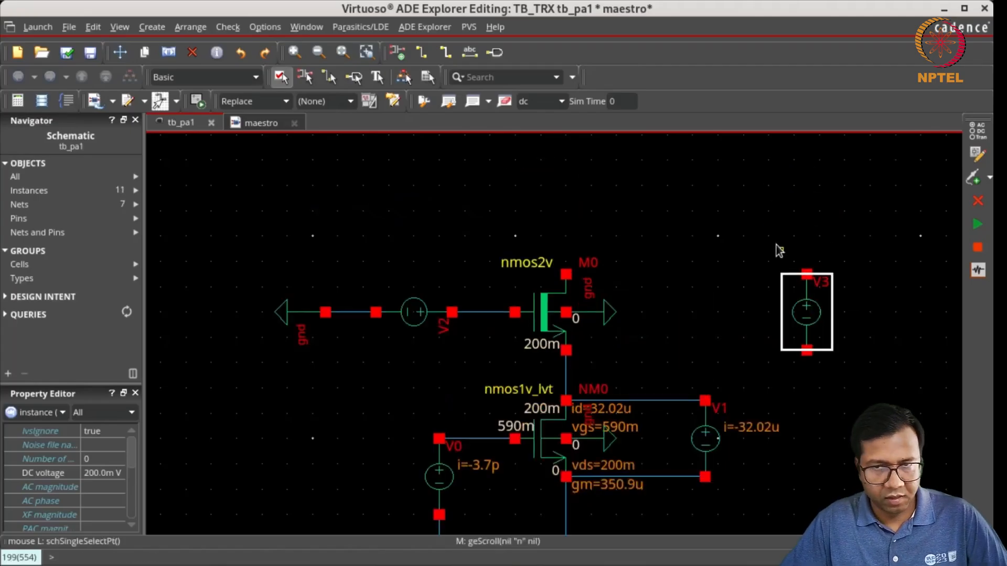
Wire the drain of M0 to the positive terminal of voltage source V3
key(w)
click(565, 273)
click(566, 211)
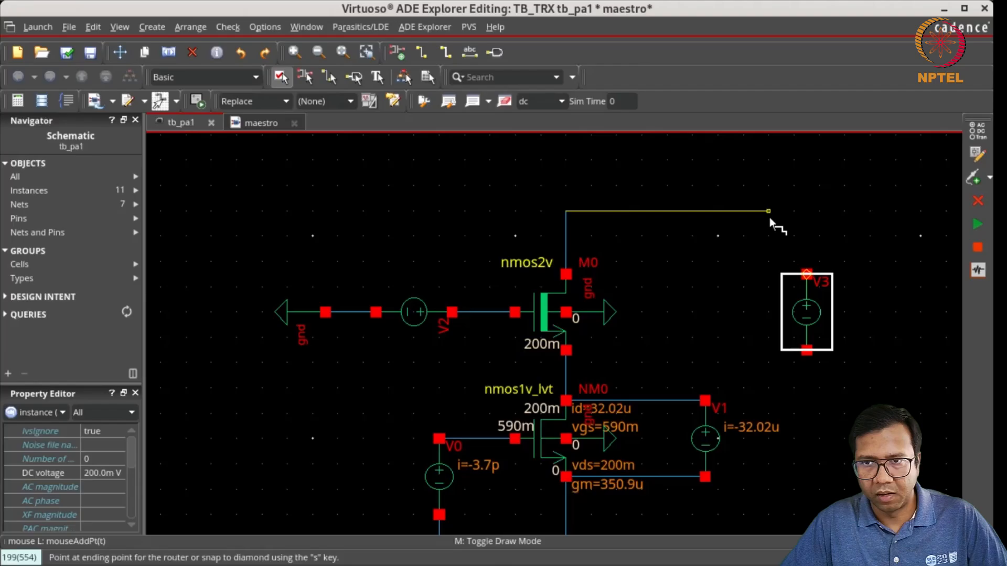
click(807, 273)
key(Escape)
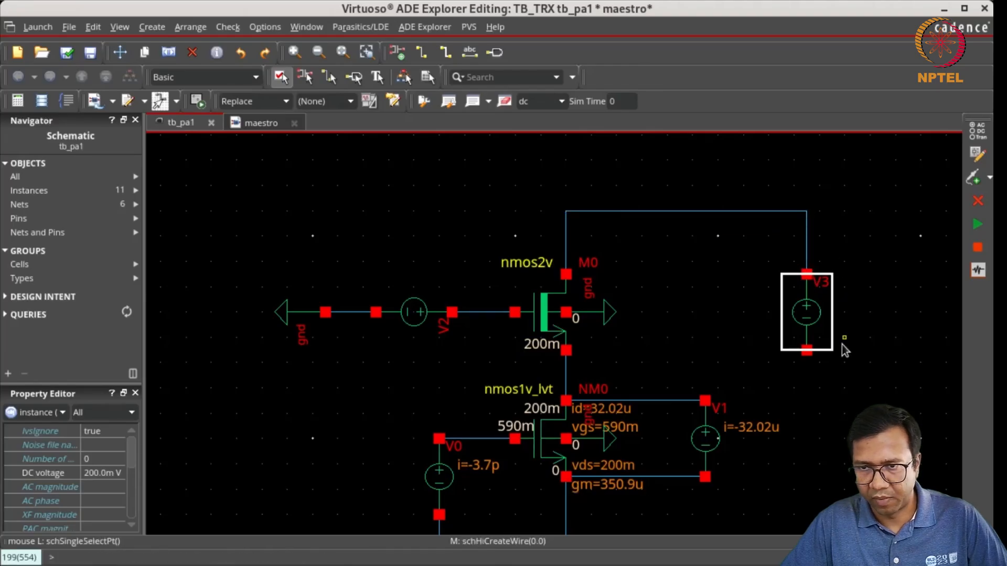
Set the DC voltage of source V3 to 2 V
scroll(843, 367, down, 2)
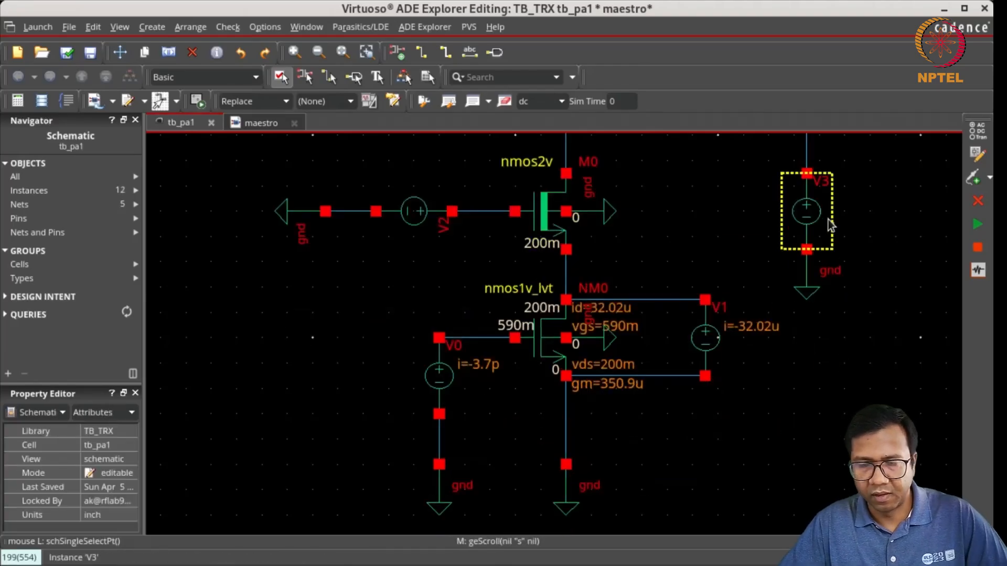
click(817, 218)
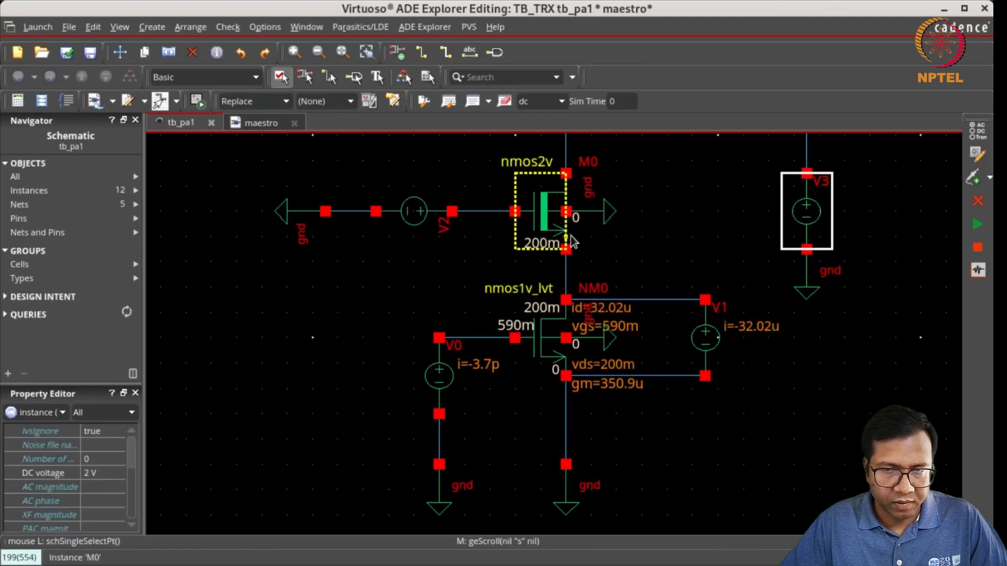
click(808, 408)
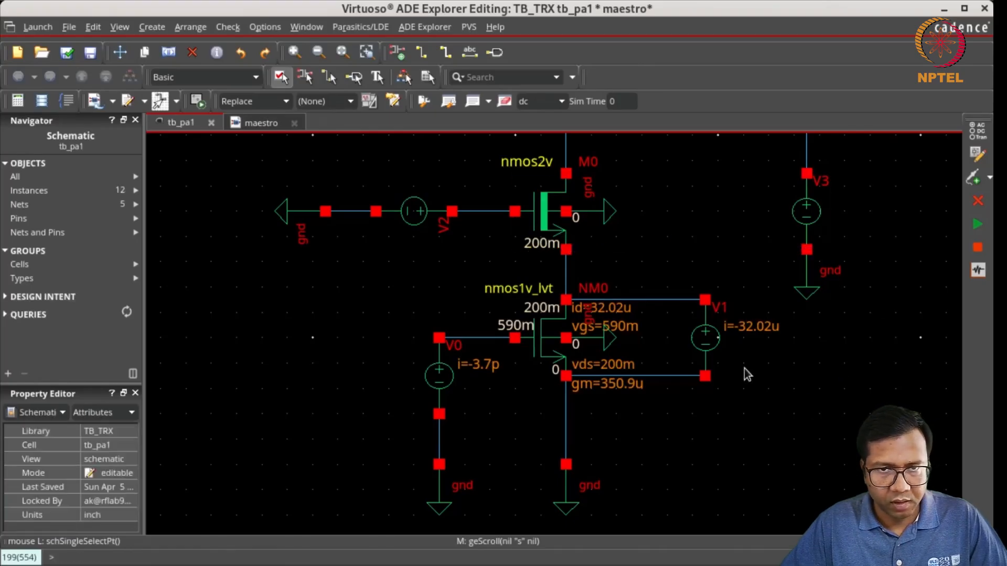
Set the DC voltage of the gate source V2 to the variable vcas
click(450, 226)
double_click(99, 473)
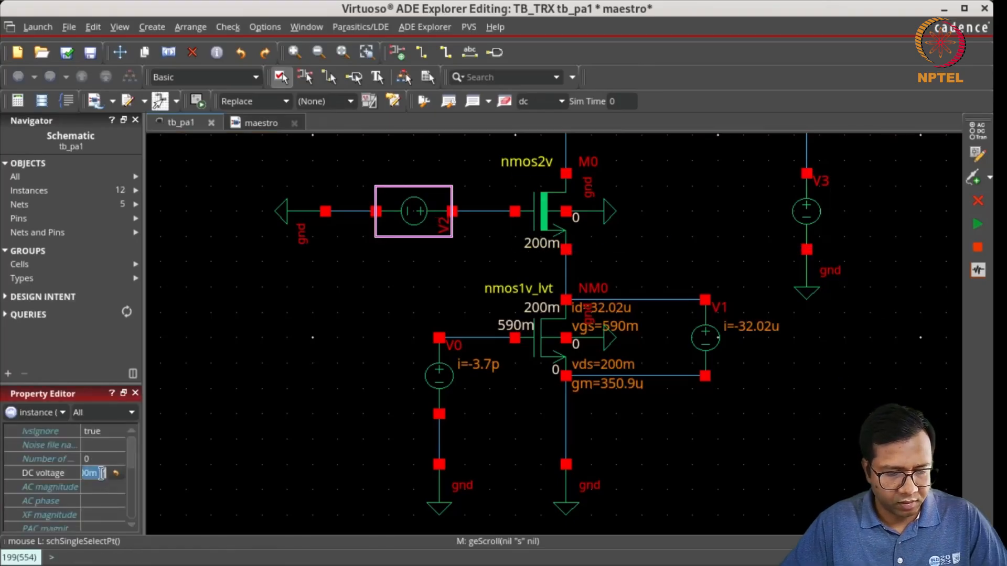
text(vcas)
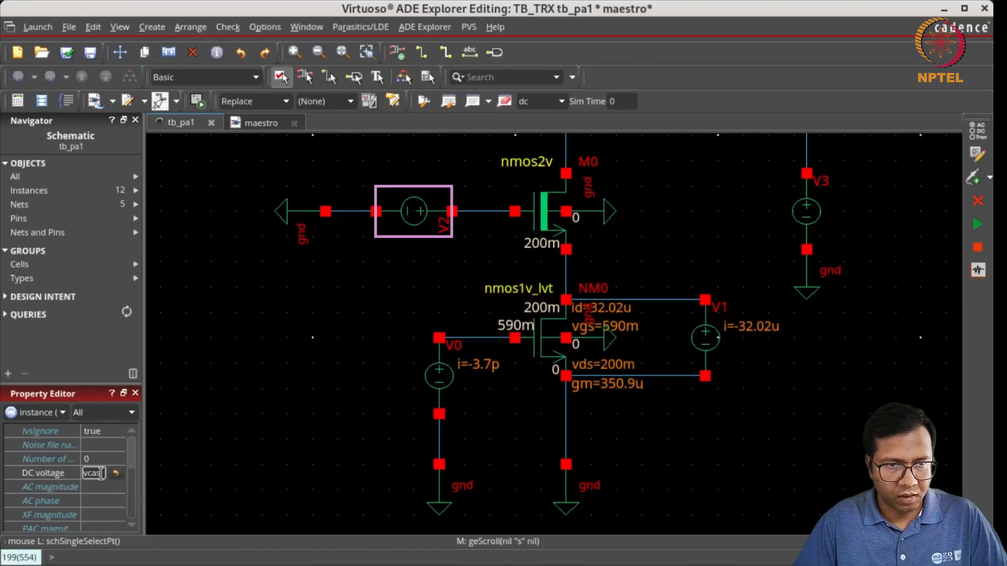
key(Return)
click(262, 334)
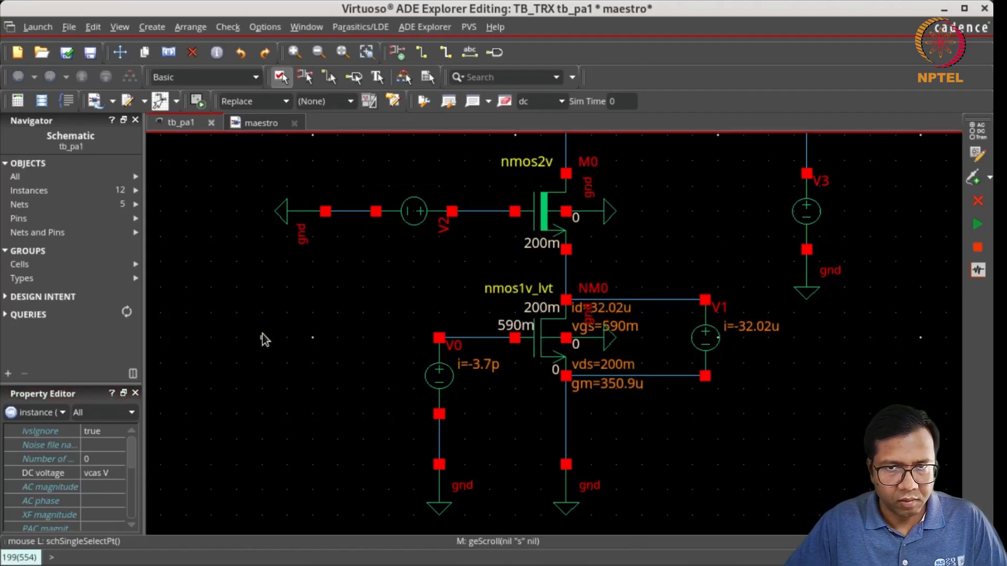
key(f)
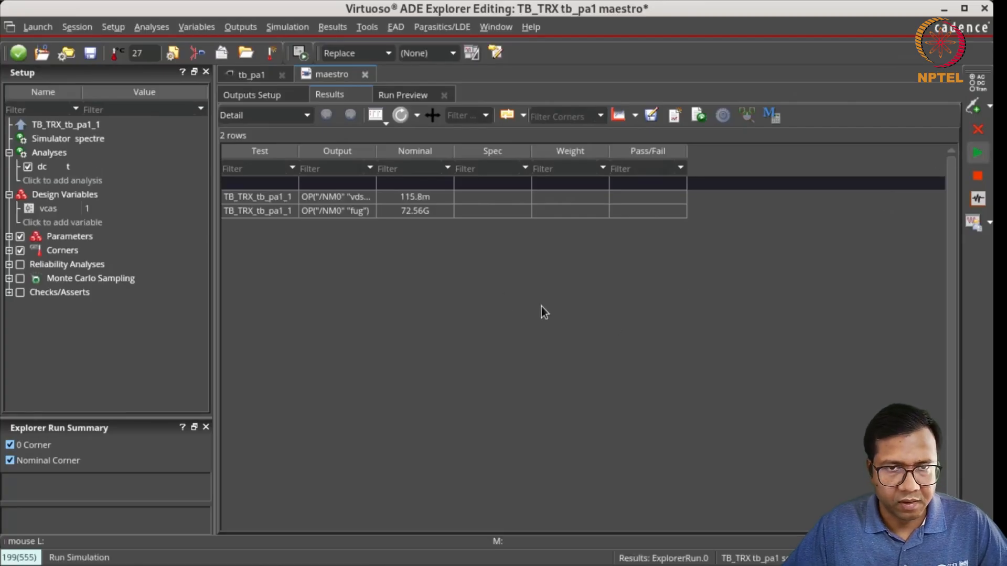
Add vdsat and fug operating-point expression outputs for M0 and update the results table
click(250, 95)
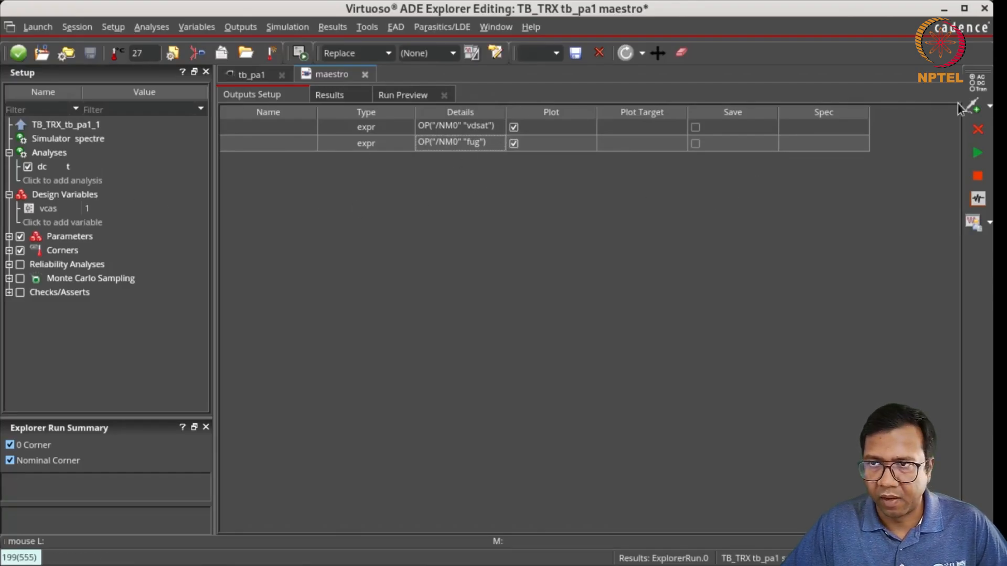
click(977, 106)
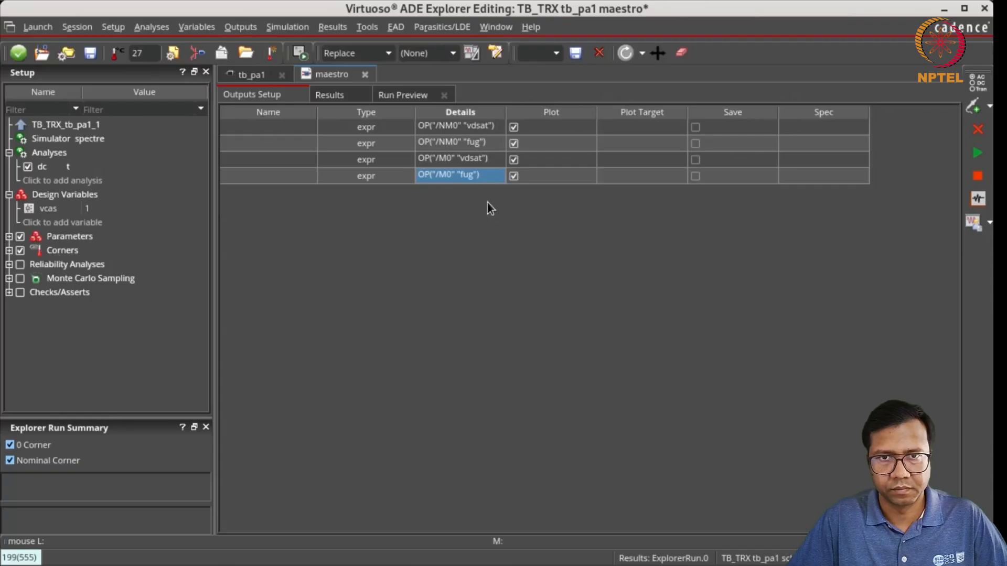
click(487, 203)
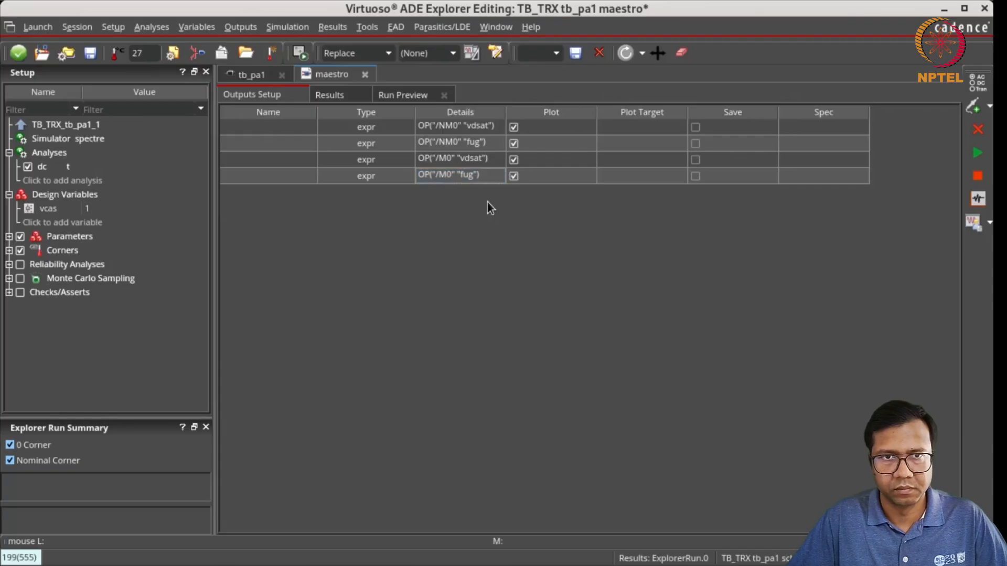
click(333, 96)
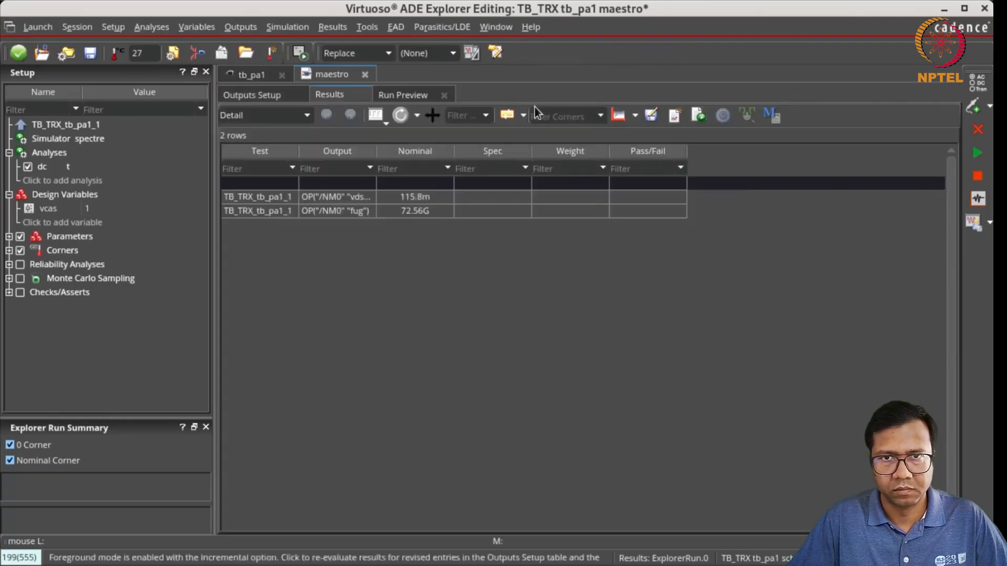
click(508, 115)
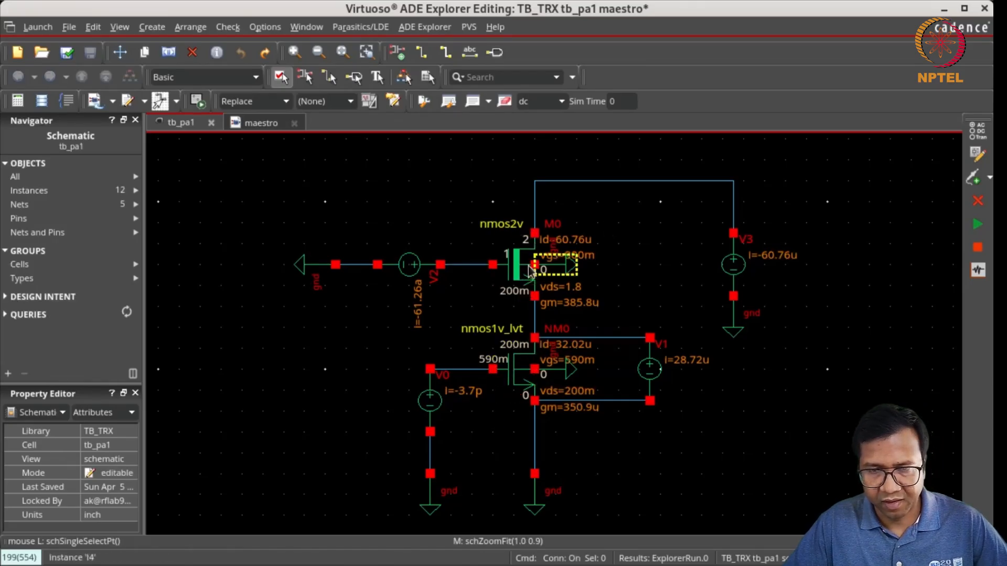
Set NM0 to 4 fingers with the variable wm1 as its finger width
click(519, 373)
click(634, 473)
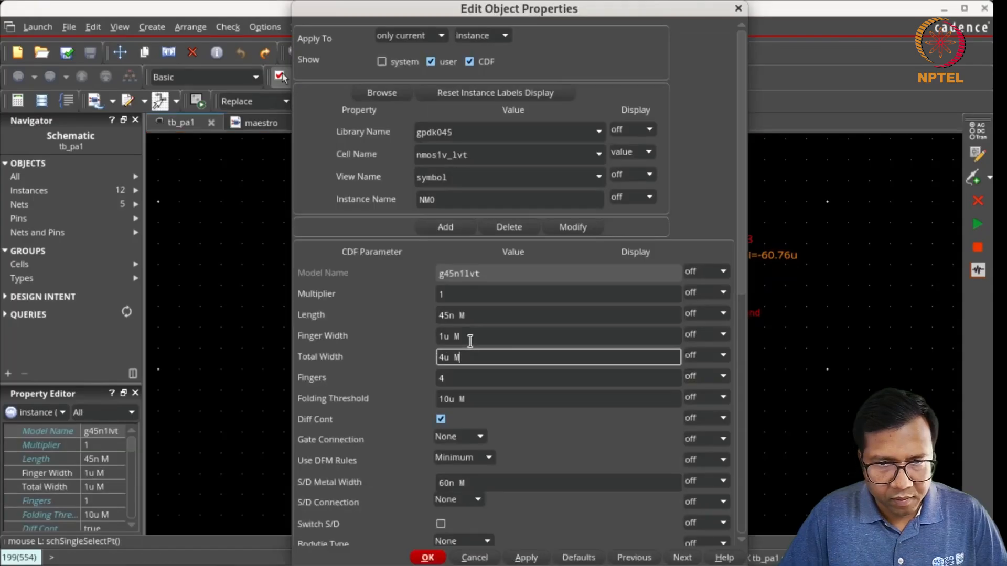
drag(470, 338, 429, 326)
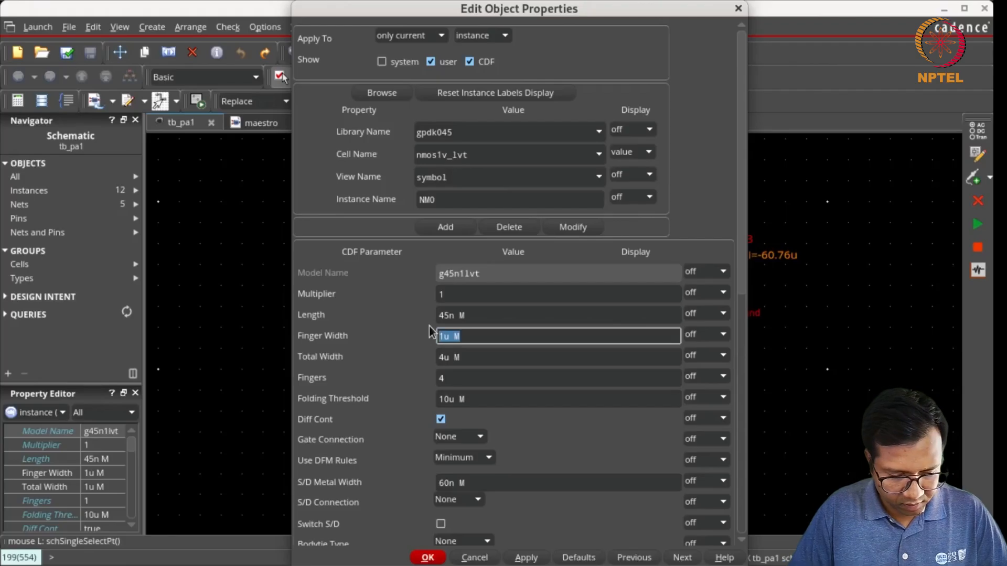
text(wm)
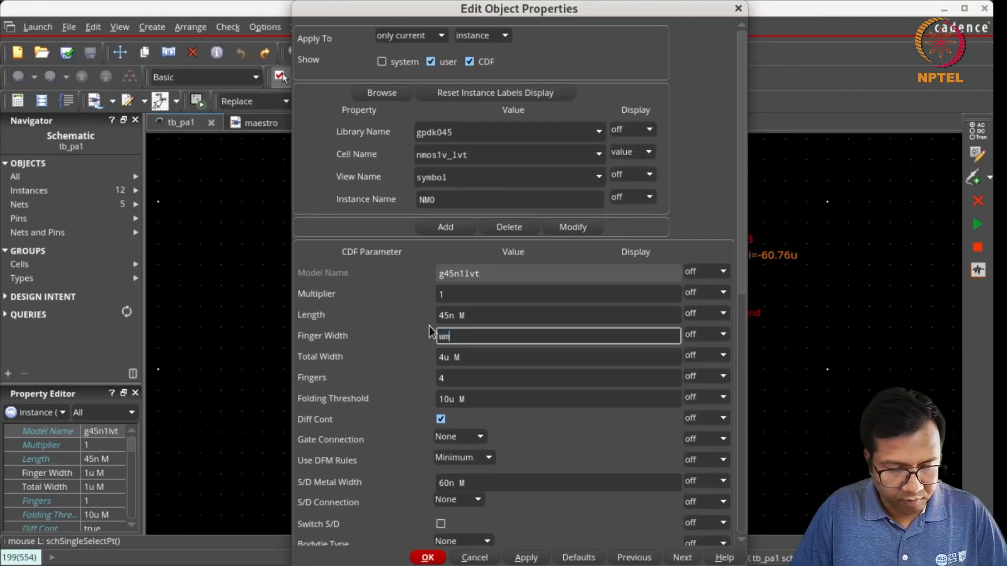
text(1)
key(Tab)
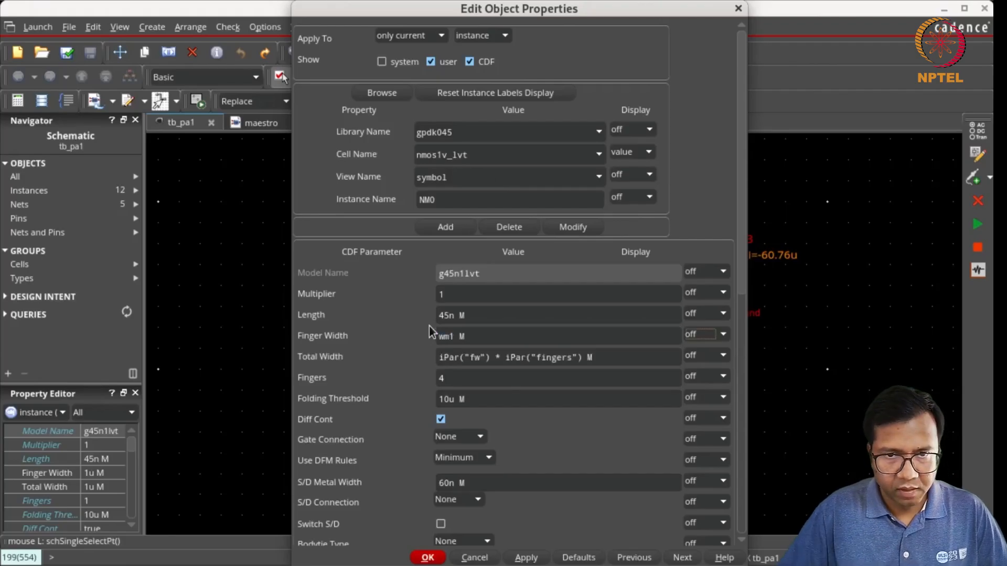
click(433, 558)
click(363, 391)
Set M0 to 2 fingers with the variable wm2 as its finger width, and check and save the schematic
click(504, 282)
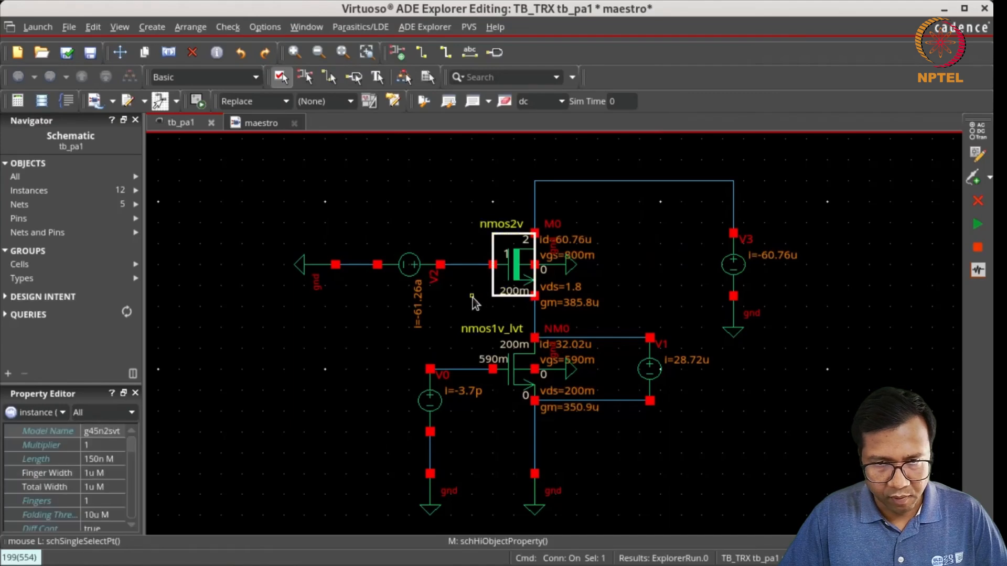
key(q)
click(452, 332)
text(2)
key(Tab)
click(474, 340)
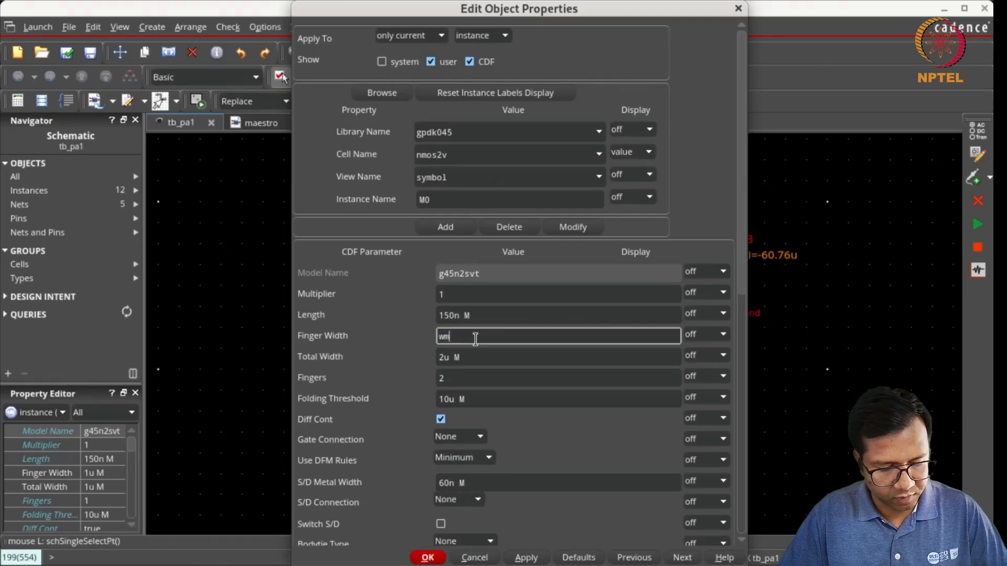
key(Tab)
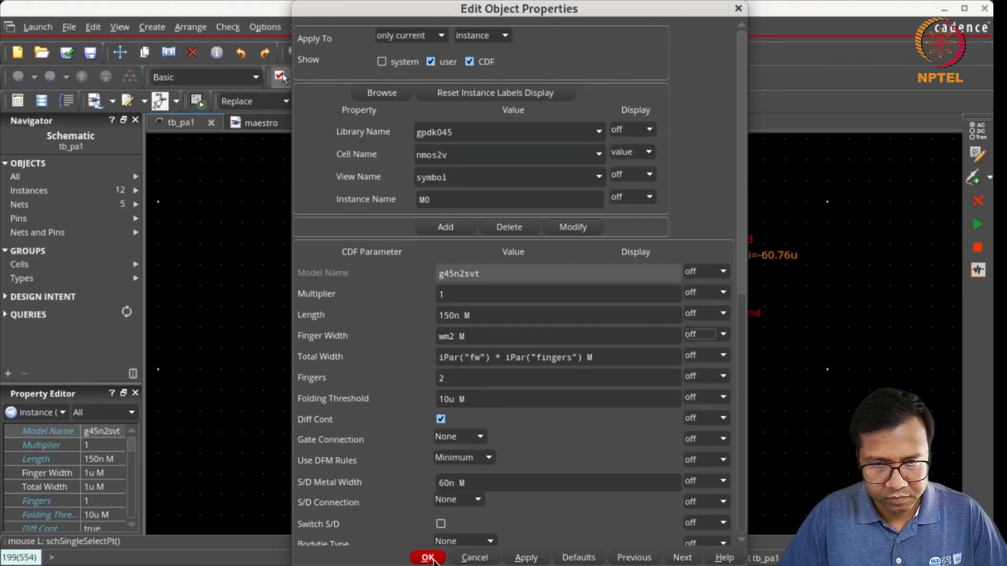
click(428, 557)
click(366, 363)
key(shift+x)
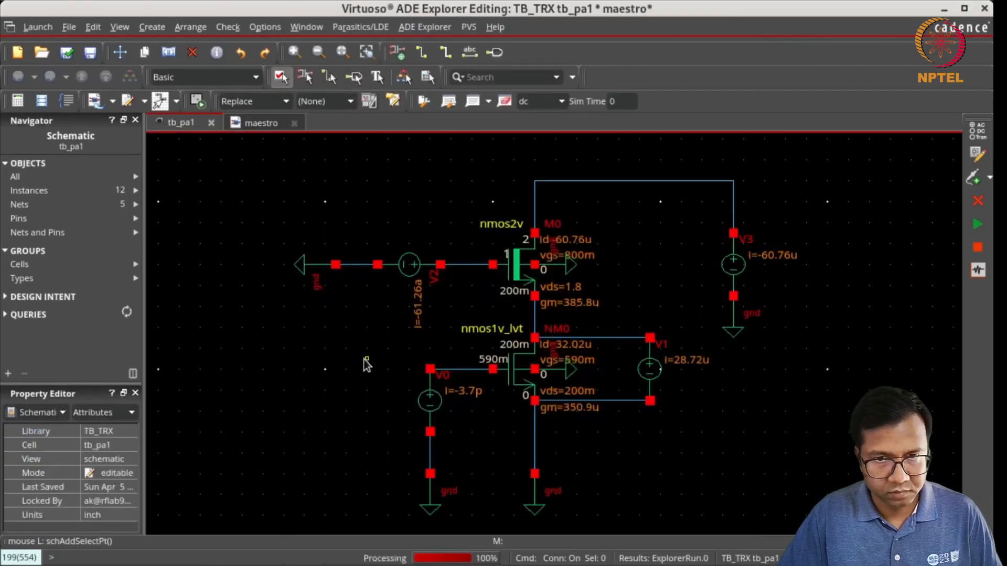
Import the design variables wm1 and wm2 from the schematic in maestro and set both to 1u
click(259, 122)
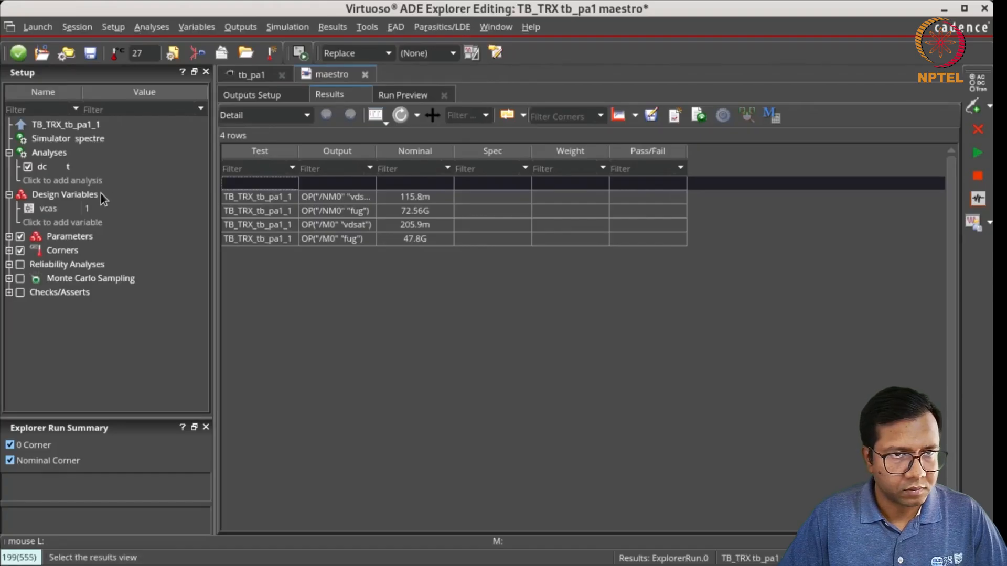
right_click(100, 194)
click(152, 210)
click(120, 223)
click(120, 223)
text(1u)
key(Return)
click(122, 242)
click(121, 241)
text(1u)
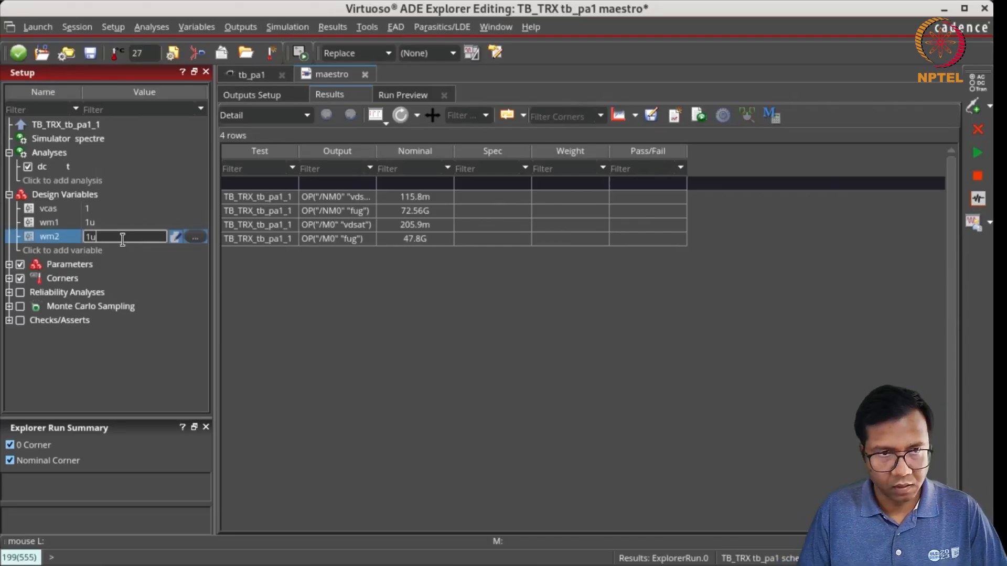
key(Return)
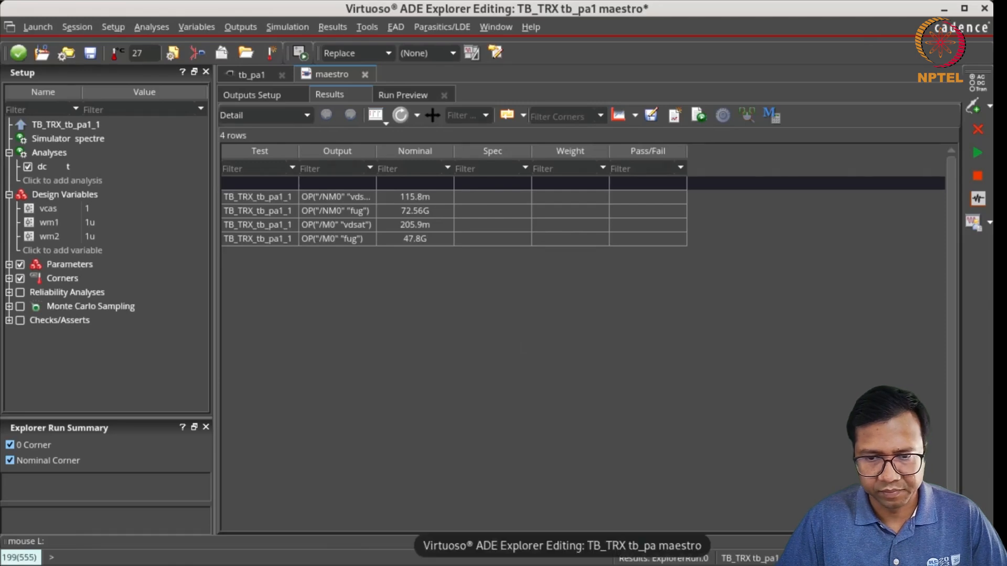
Set the design variable wm1 to 6.5u and wm2 to 8.5u
double_click(100, 222)
key(BackSpace)
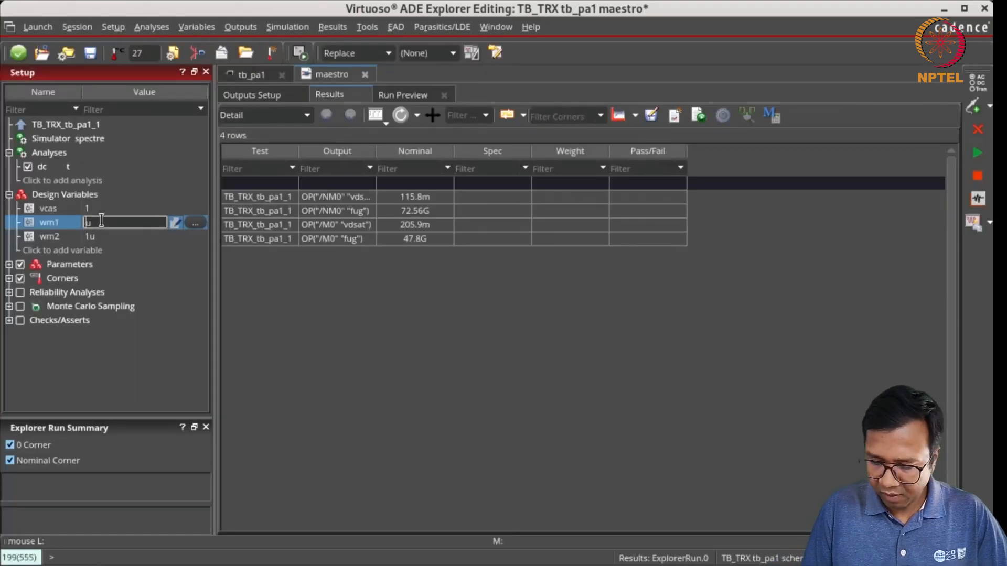
key(Return)
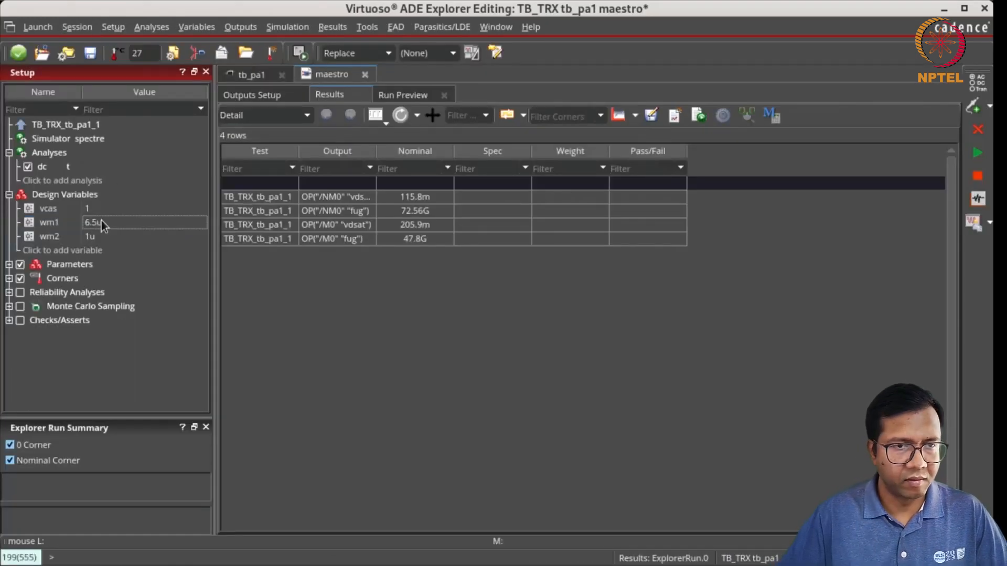
double_click(102, 237)
key(Left)
key(Delete)
text(8.5)
key(Return)
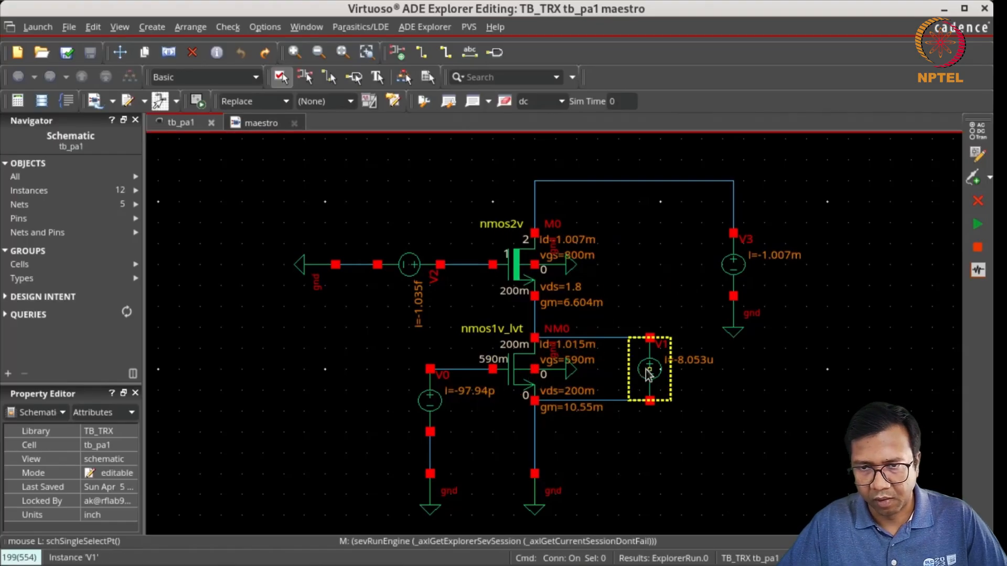
Delete the voltage source V1 and the two wires connecting it across NM0's drain and source
click(649, 373)
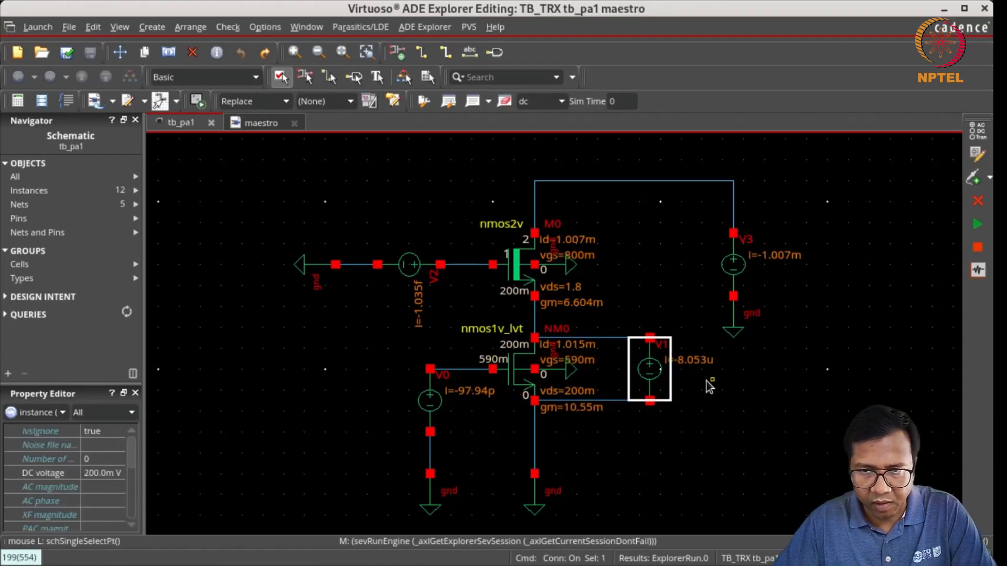
key(Delete)
click(616, 338)
key(Delete)
click(622, 401)
key(Delete)
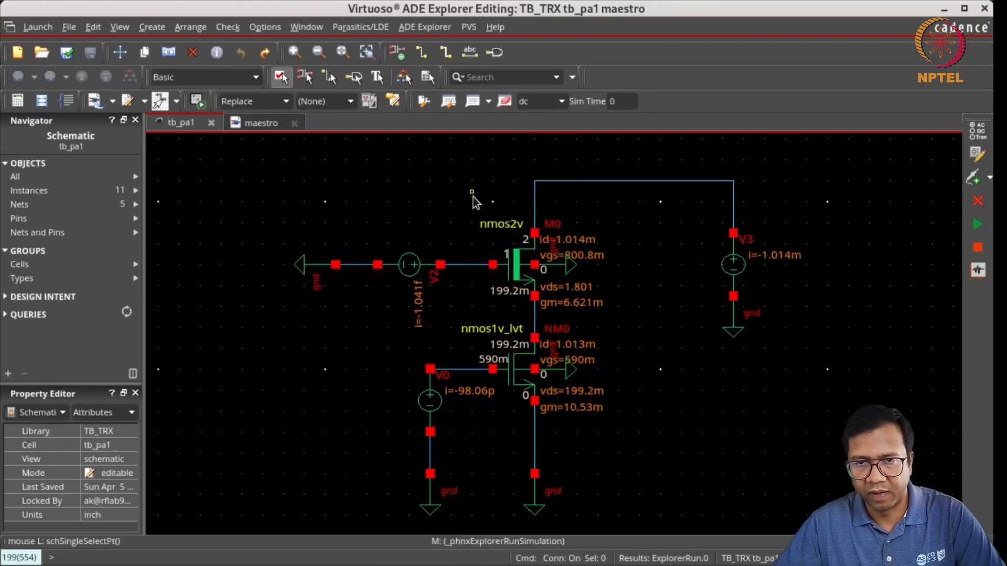
Delete the horizontal wire joining M0's drain line to the supply source V3
scroll(482, 220, up, 1)
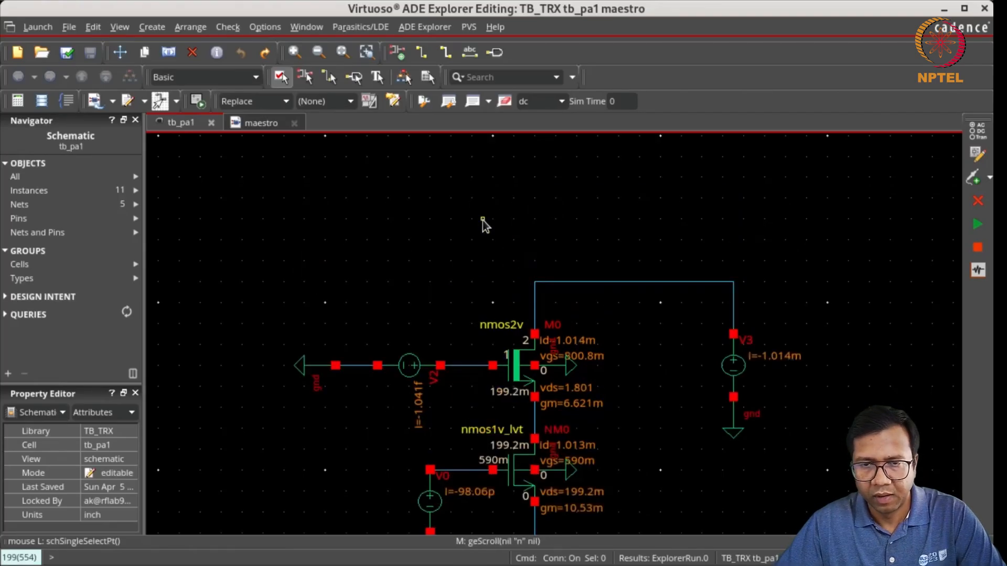
click(645, 282)
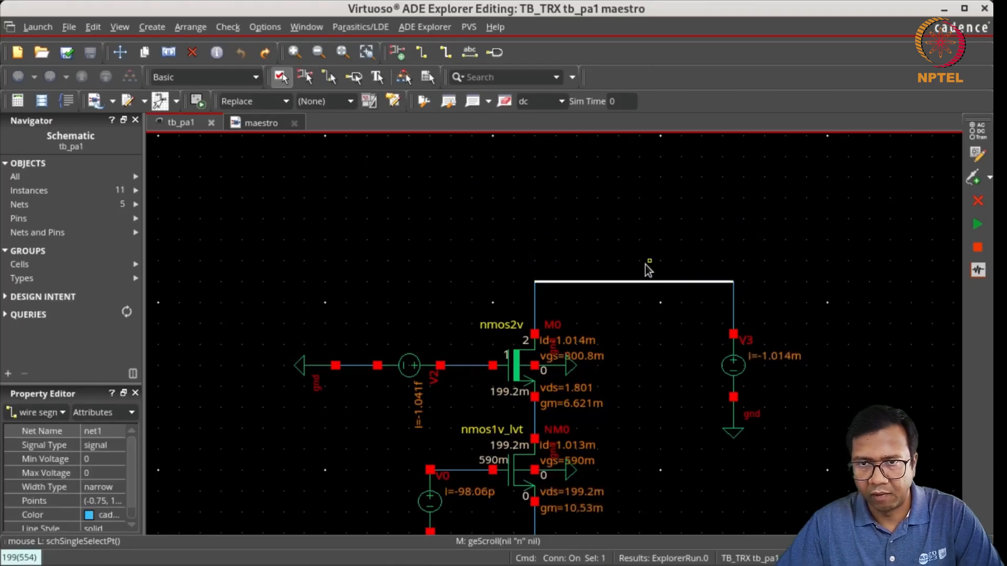
key(Delete)
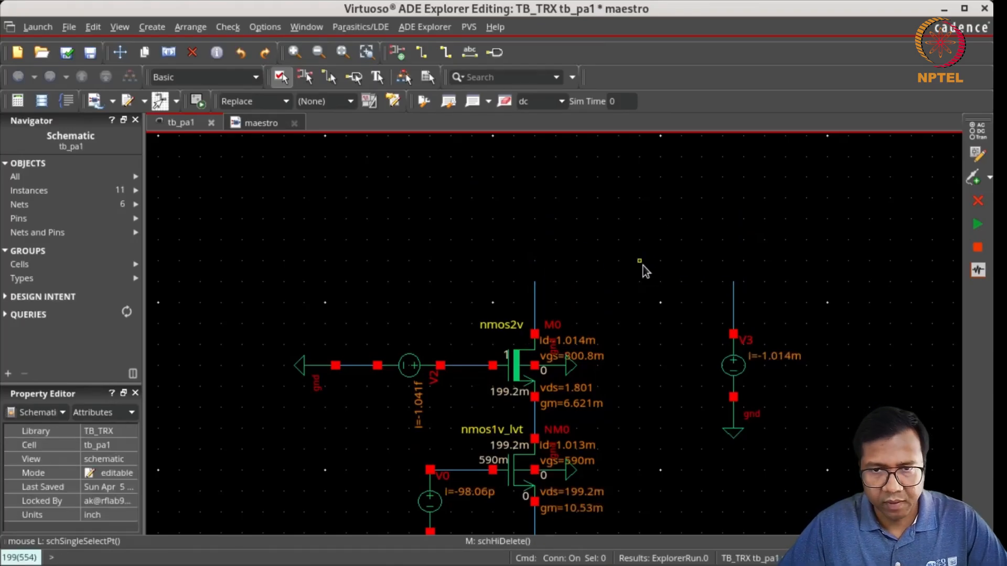
Place an analogLib cap with capacitance Cp beside the inductor L0 above M0
text(ica)
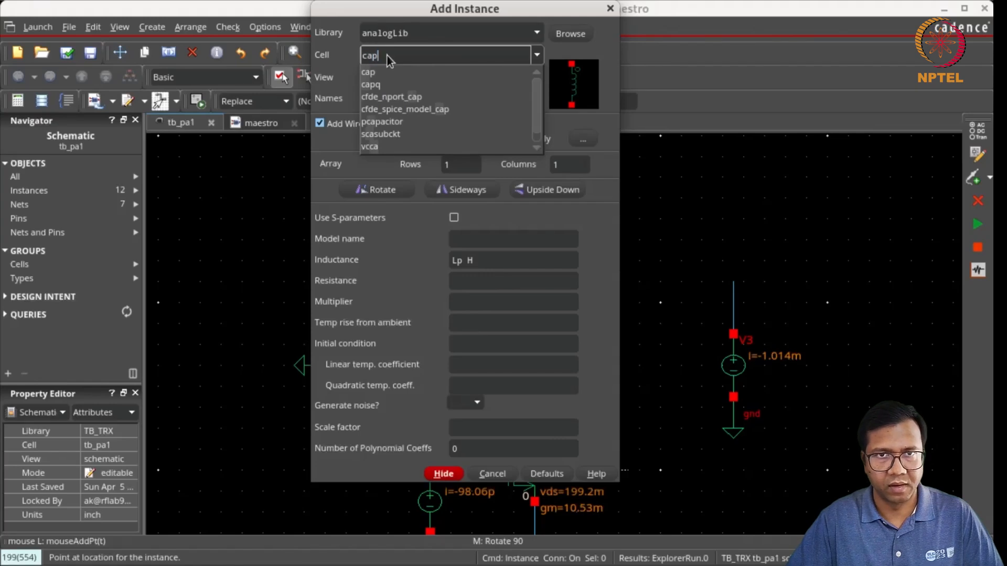
key(Return)
click(479, 239)
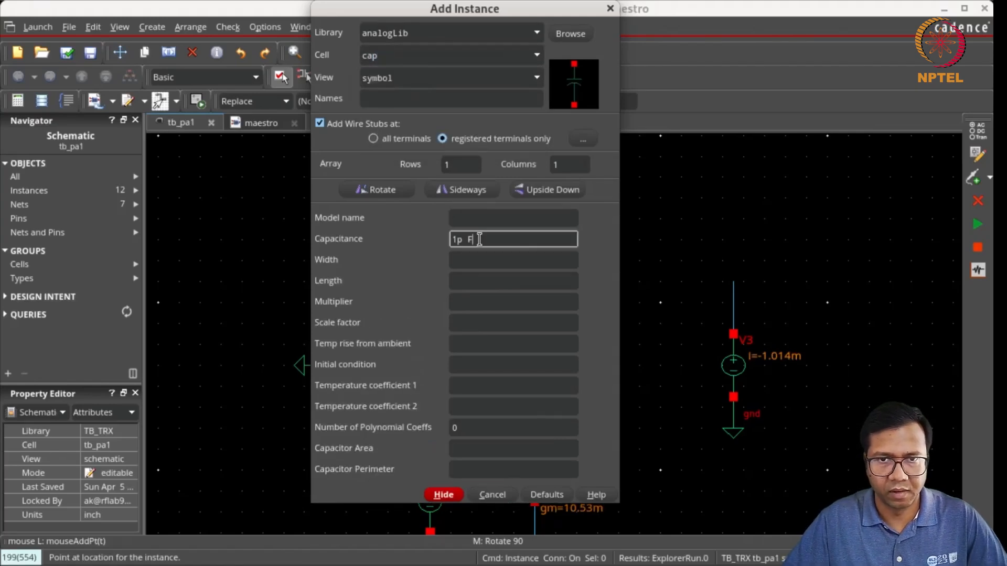
drag(479, 239, 432, 238)
text(Cp)
key(Tab)
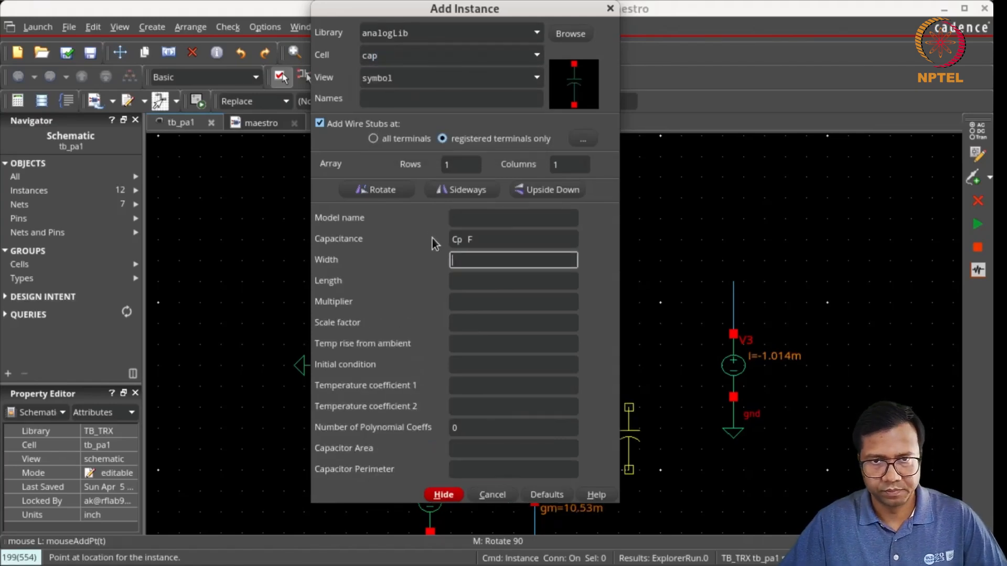
click(588, 219)
key(Escape)
Wire L0 and C0 in parallel and connect their upper node to the supply source V3
key(w)
click(535, 219)
click(587, 219)
click(587, 282)
click(587, 219)
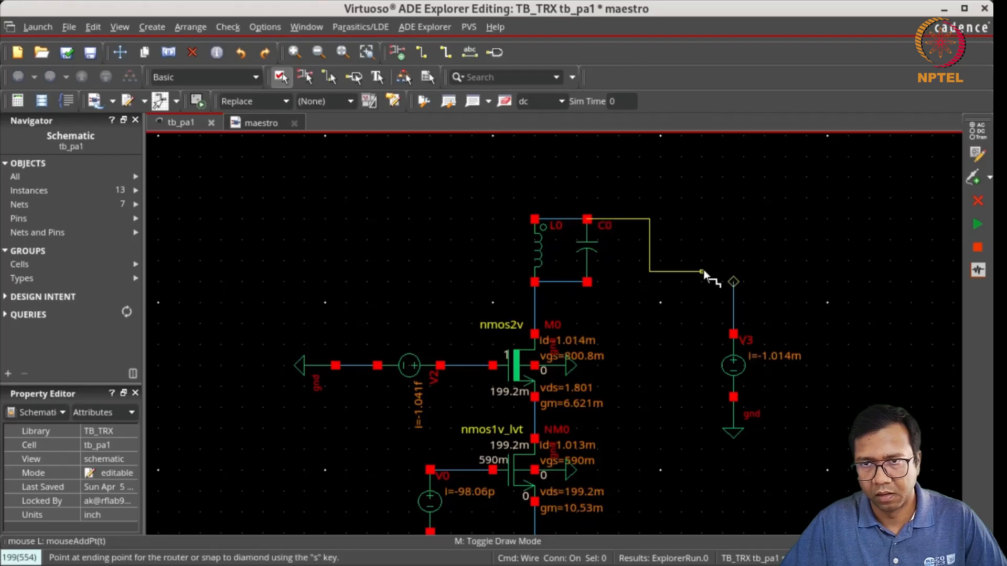
click(733, 282)
key(Escape)
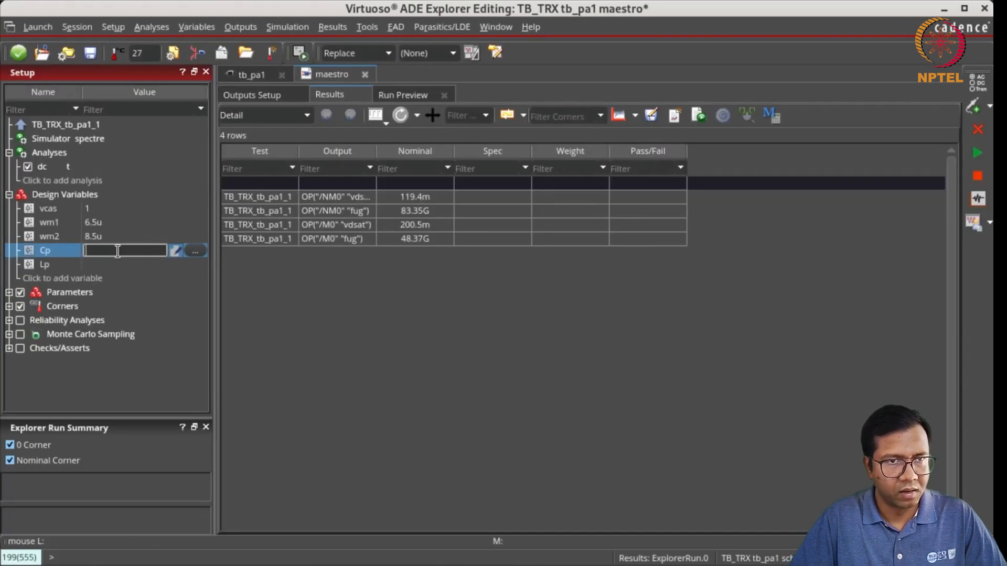
Set the design variable Cp to 1p and Lp to 1n in maestro
text(p)
key(Return)
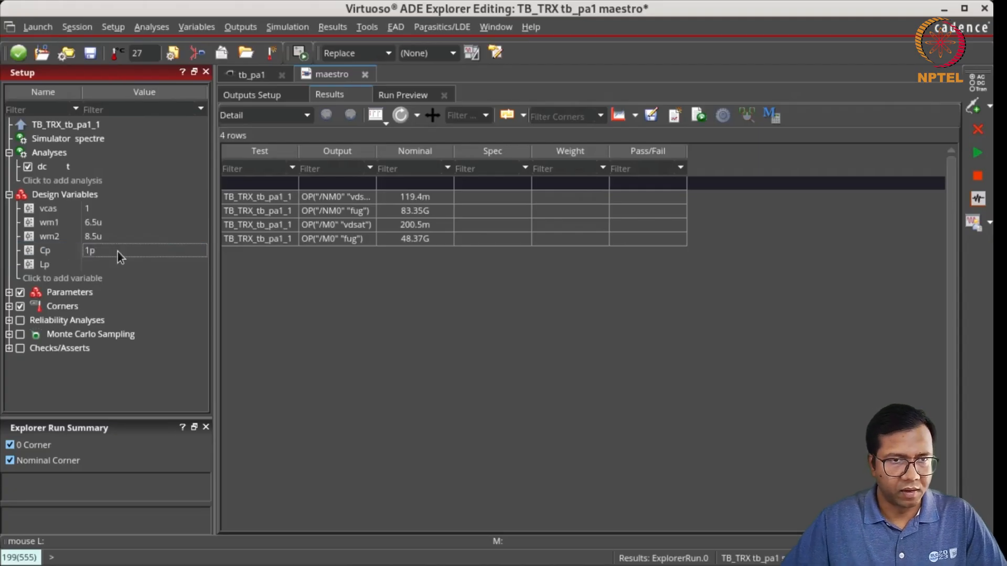
click(110, 264)
click(110, 265)
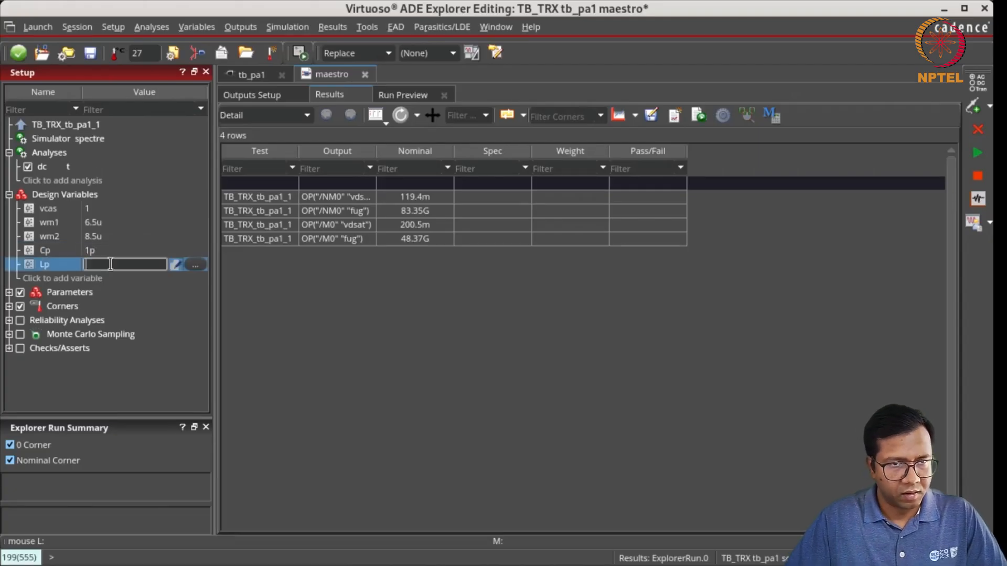
key(Return)
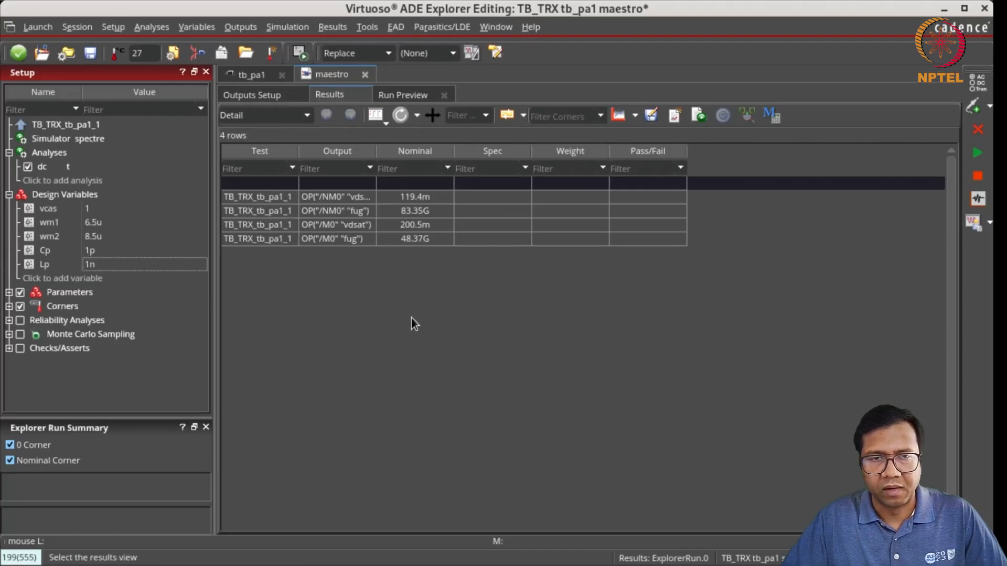
Add an ac analysis at 2.45G that sweeps the design variable Lp
click(67, 181)
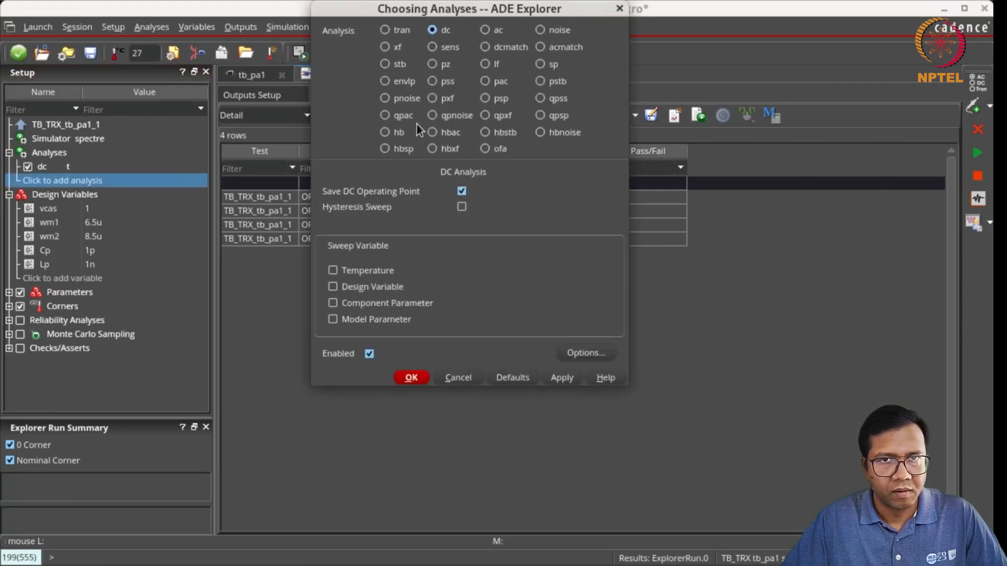
click(485, 31)
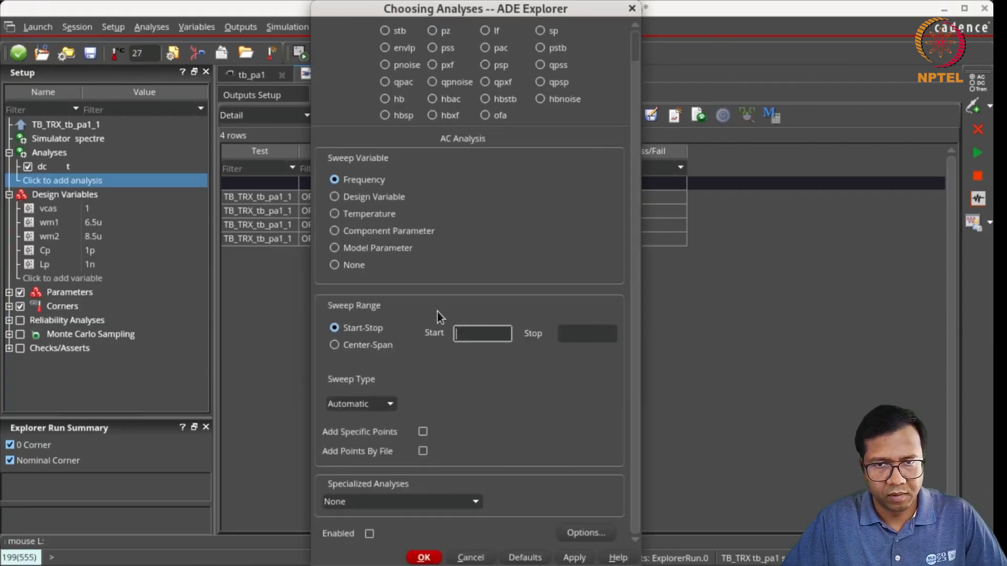
click(348, 196)
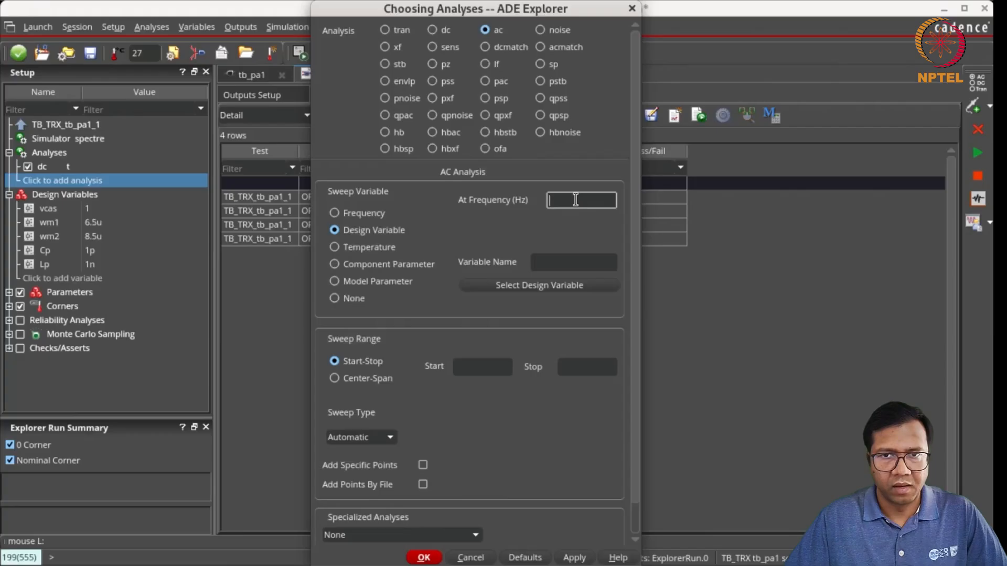
text(2.45G)
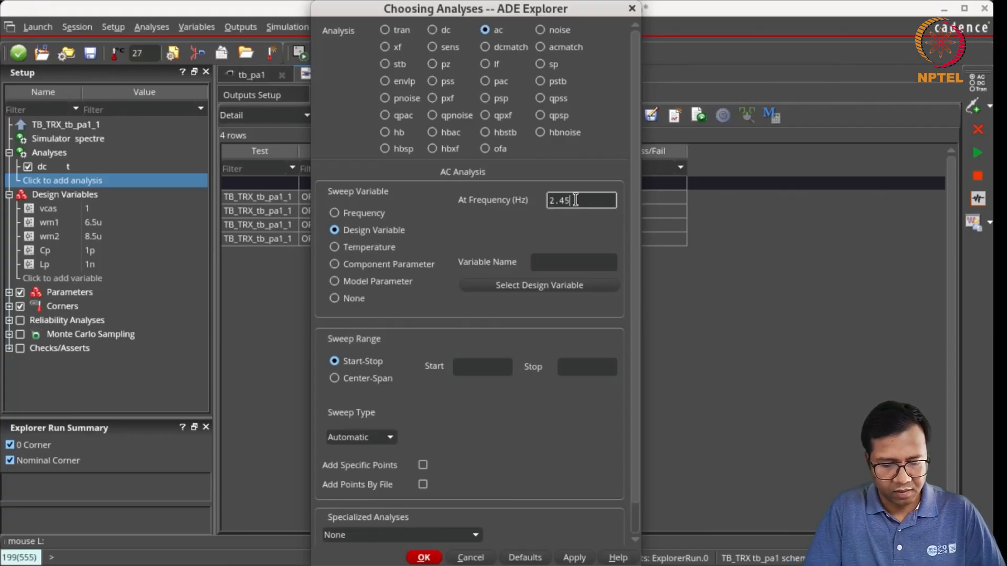
key(Tab)
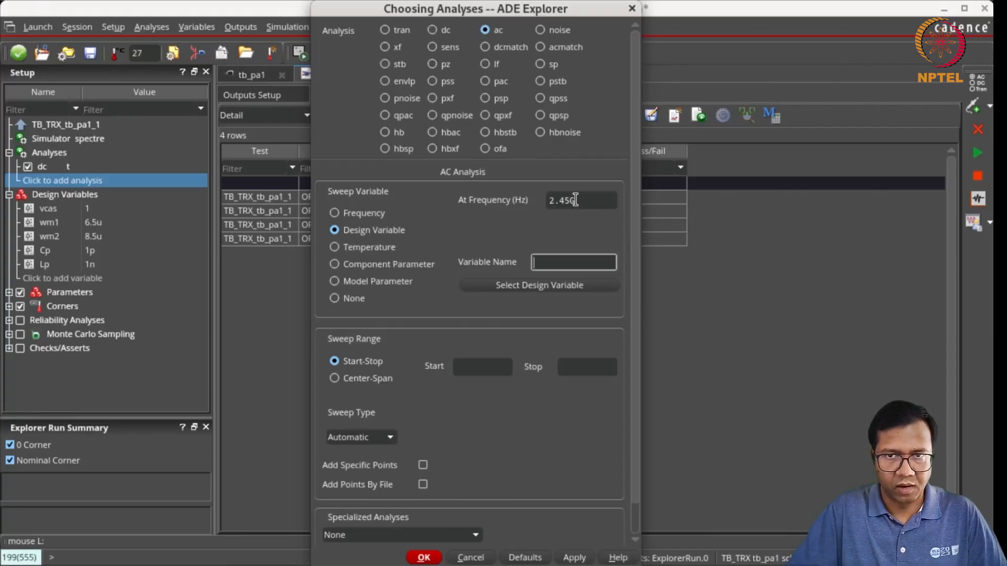
click(543, 286)
click(331, 272)
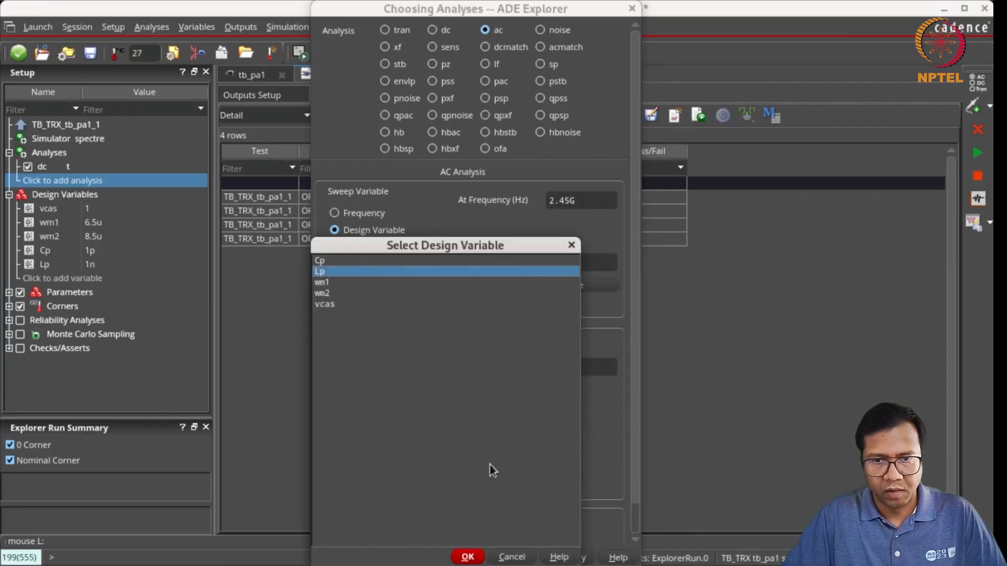
click(473, 553)
Set the ac sweep range from 1n to 10n and accept the analysis
click(501, 368)
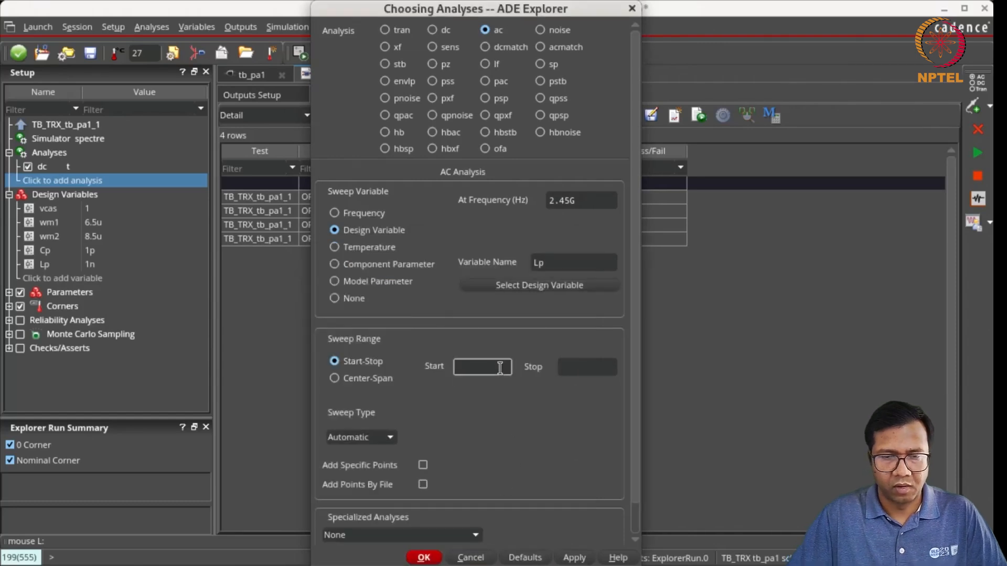
text(1n)
key(Tab)
text(10n)
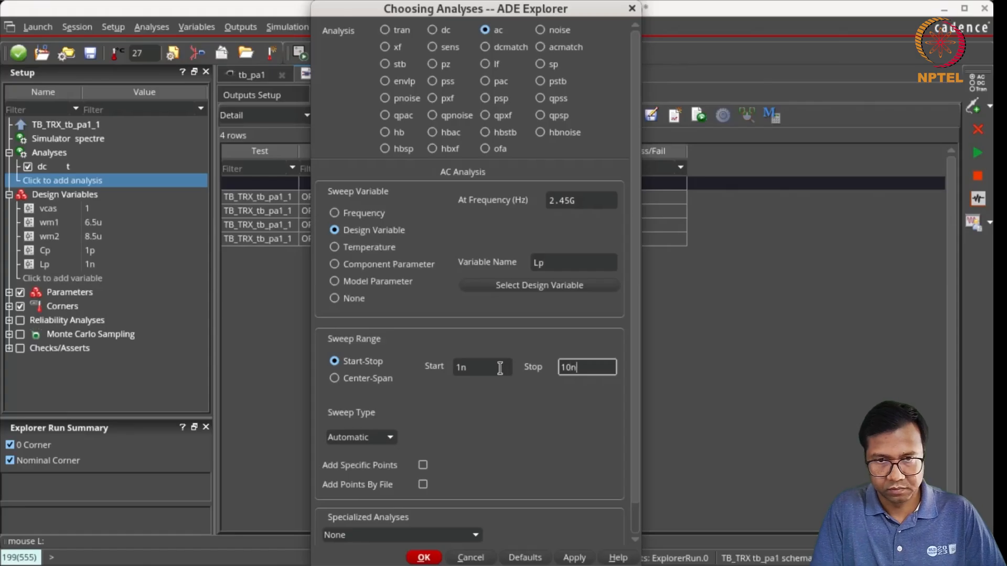
click(423, 558)
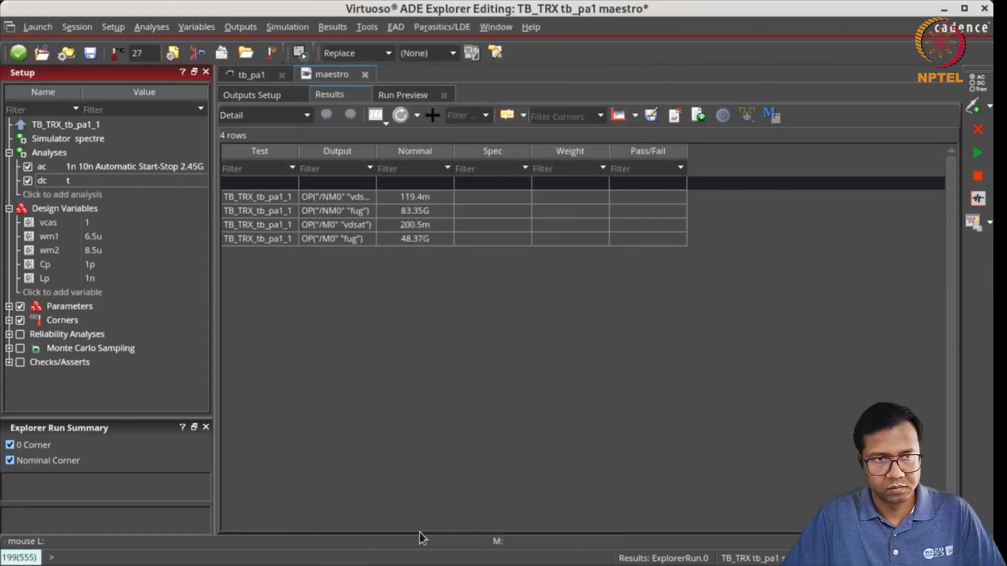
Set the AC magnitude of the gate source V0 to 1
key(q)
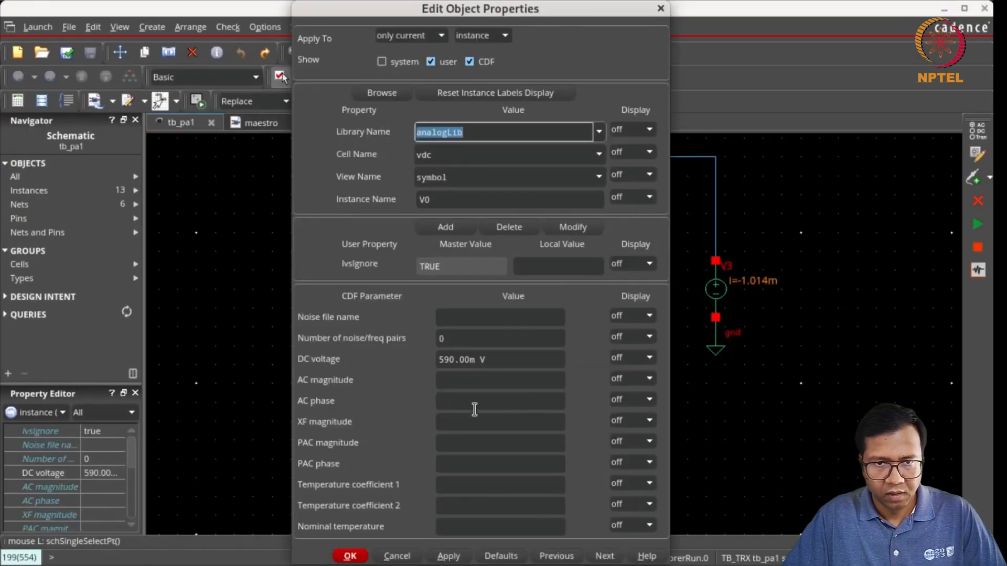
click(444, 380)
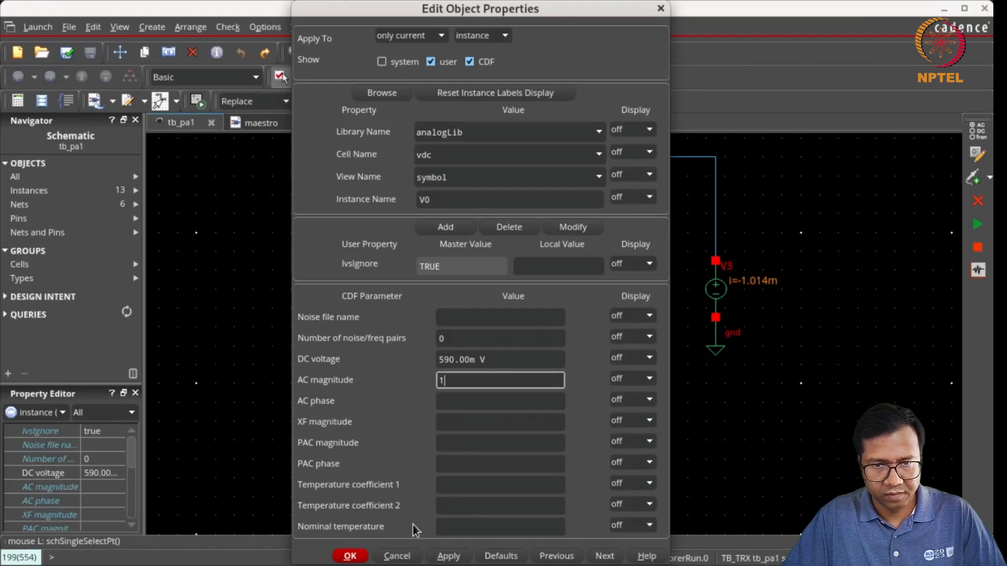
click(345, 557)
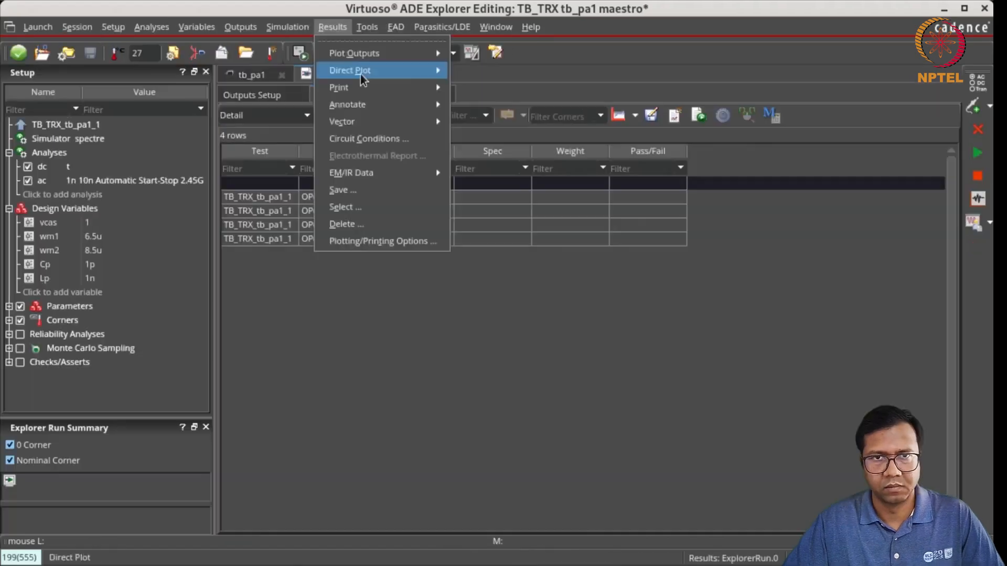
Plot the ac voltage of net vout in dB20 against Lp, examine its peak, and close the graph
mouse_move(356, 70)
click(474, 69)
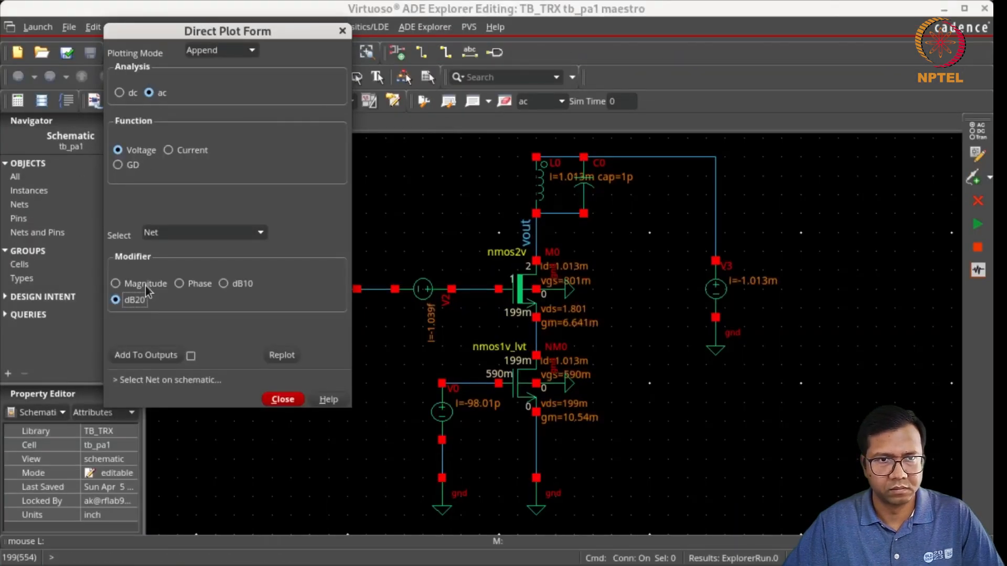
click(531, 233)
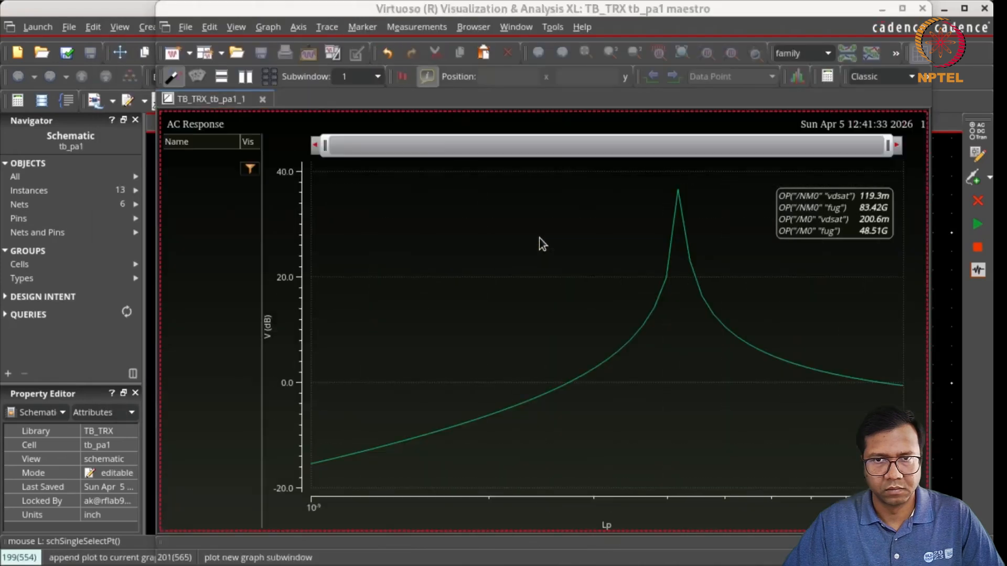
mouse_move(697, 201)
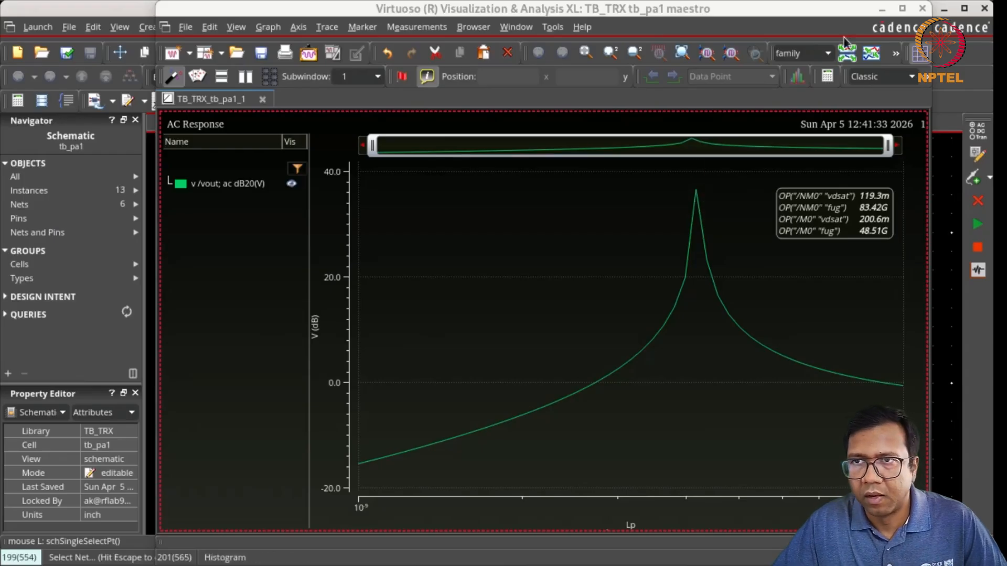
click(922, 9)
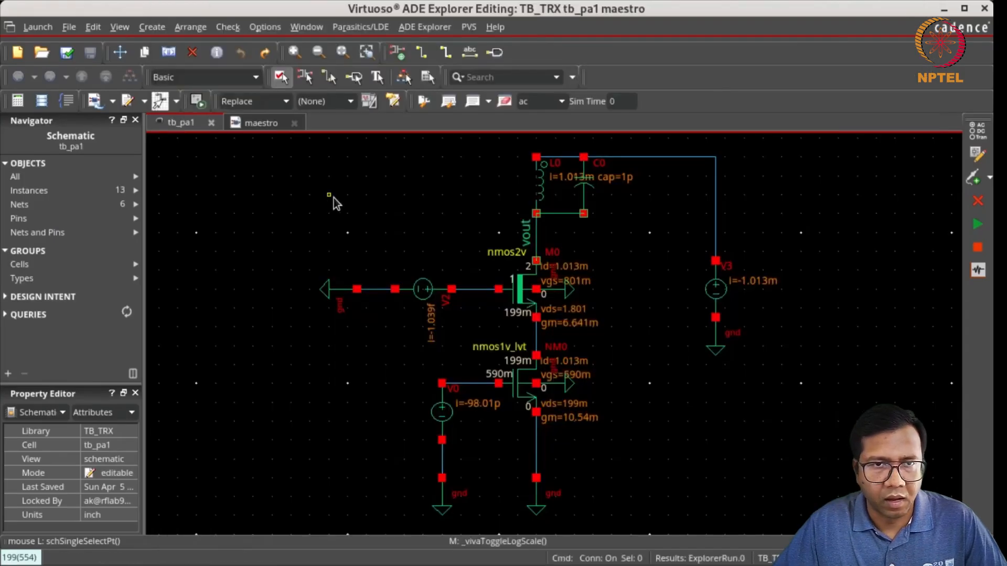
Set the design variable Lp to 4.17n in maestro
click(247, 122)
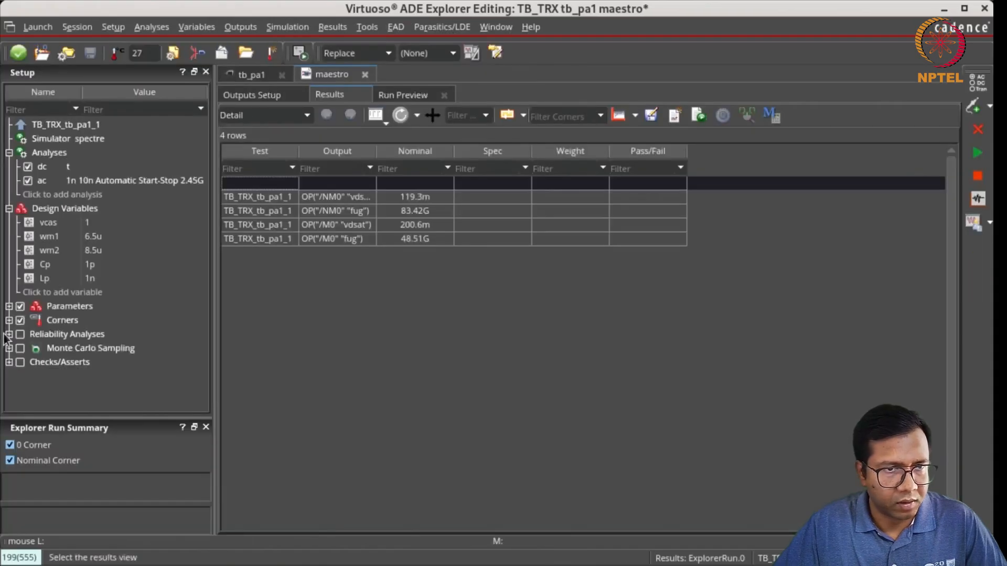
click(110, 282)
click(109, 281)
text(4.17)
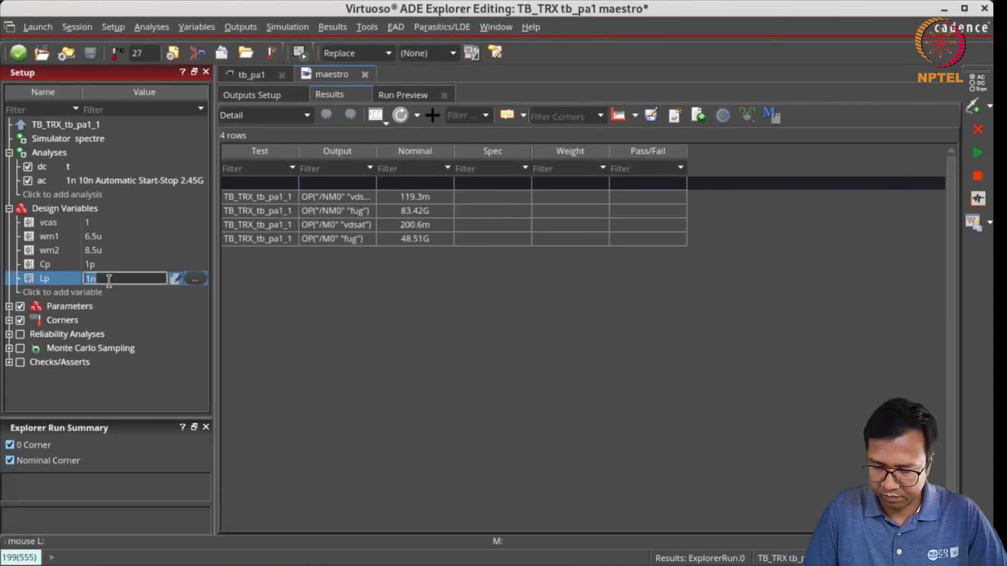
text(n)
key(Return)
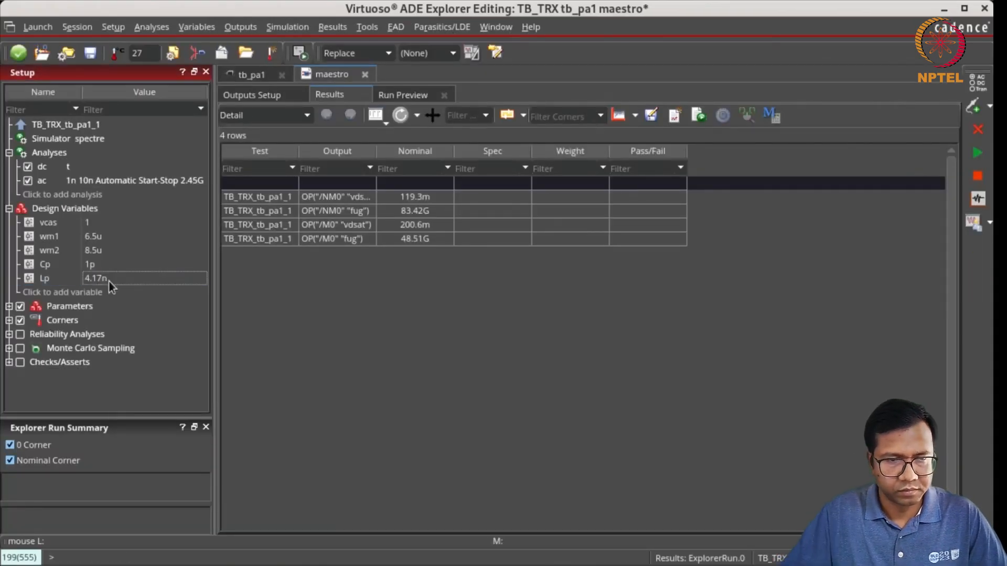
Disable the ac analysis in the maestro setup, leaving the dc analysis enabled
click(115, 265)
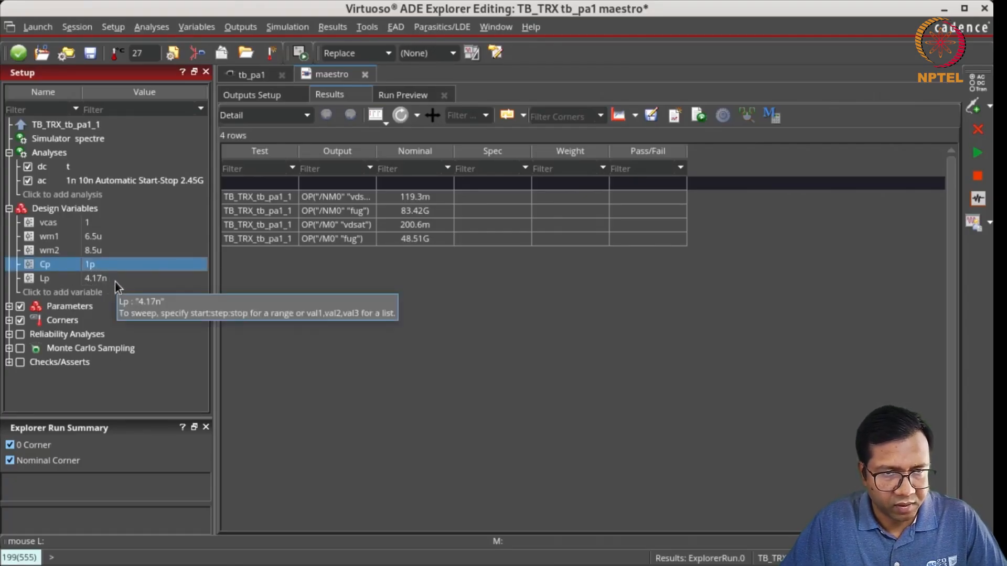
click(28, 180)
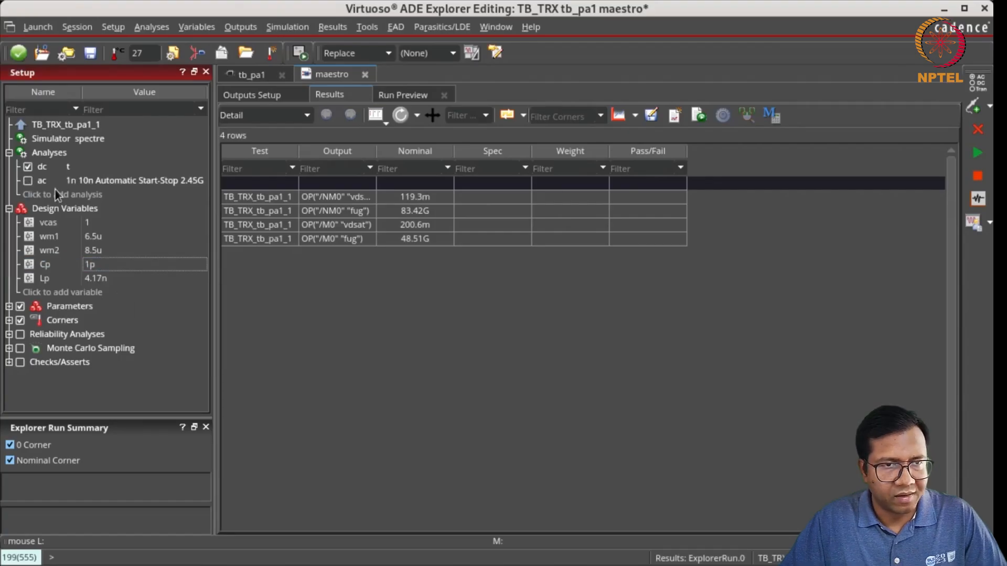
click(254, 75)
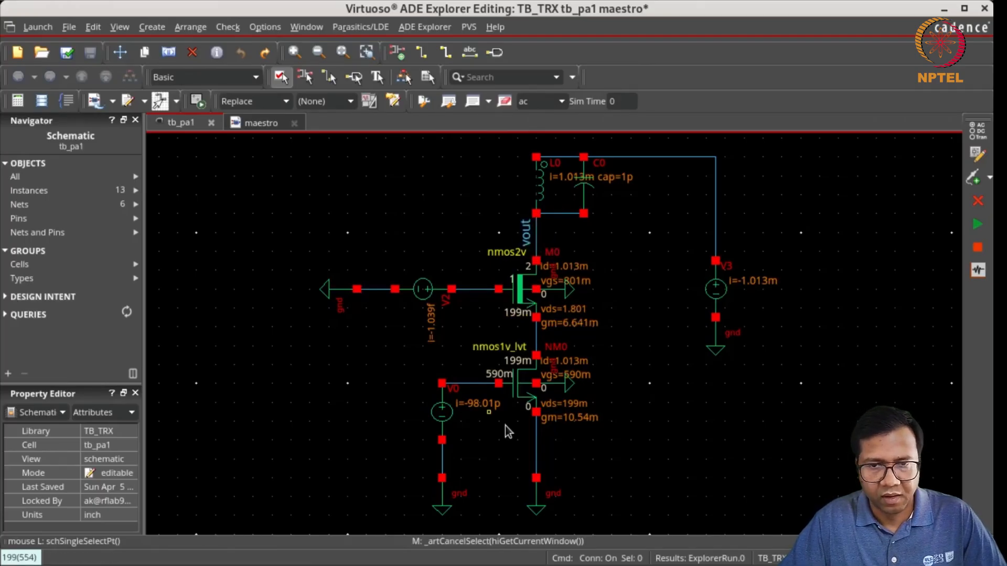
click(264, 125)
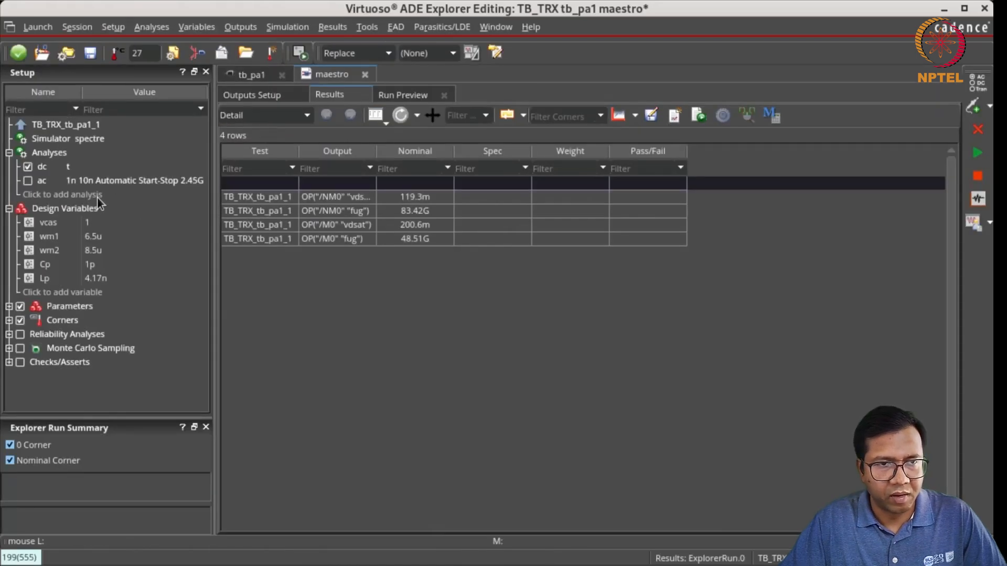
Begin adding an analogLib vsin source in the tb_pa1 schematic and set its frequency to 2.45G Hz
click(250, 74)
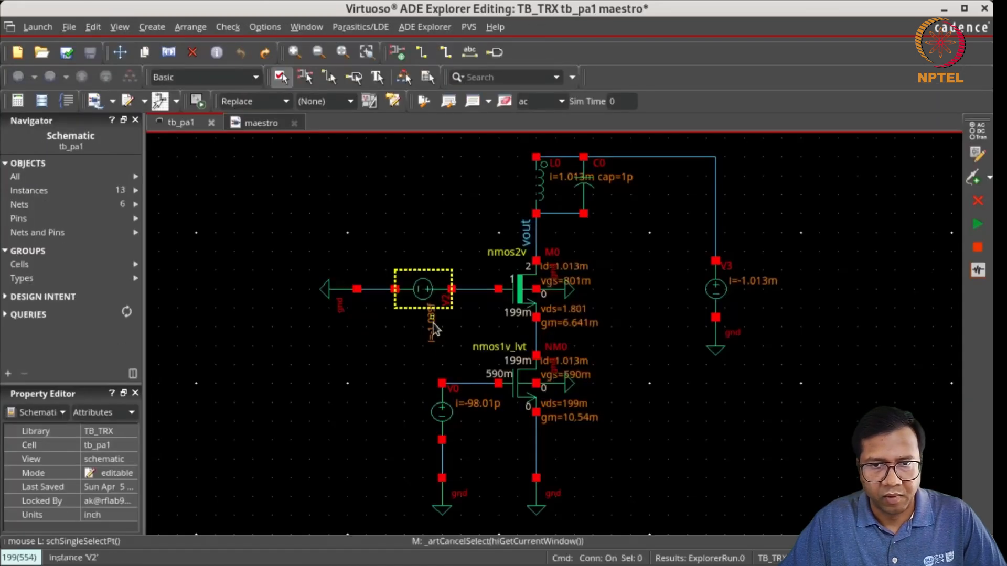
click(450, 419)
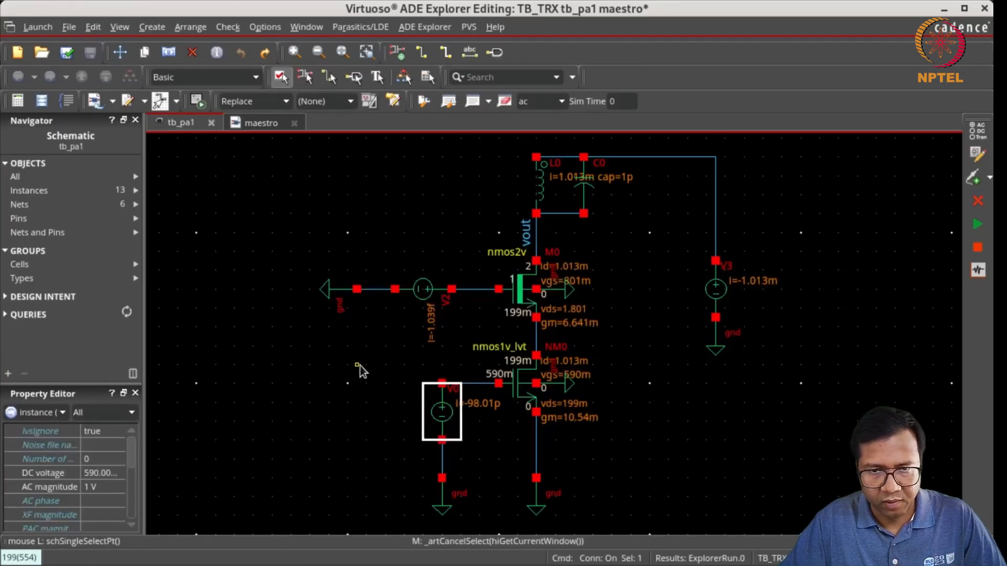
click(359, 366)
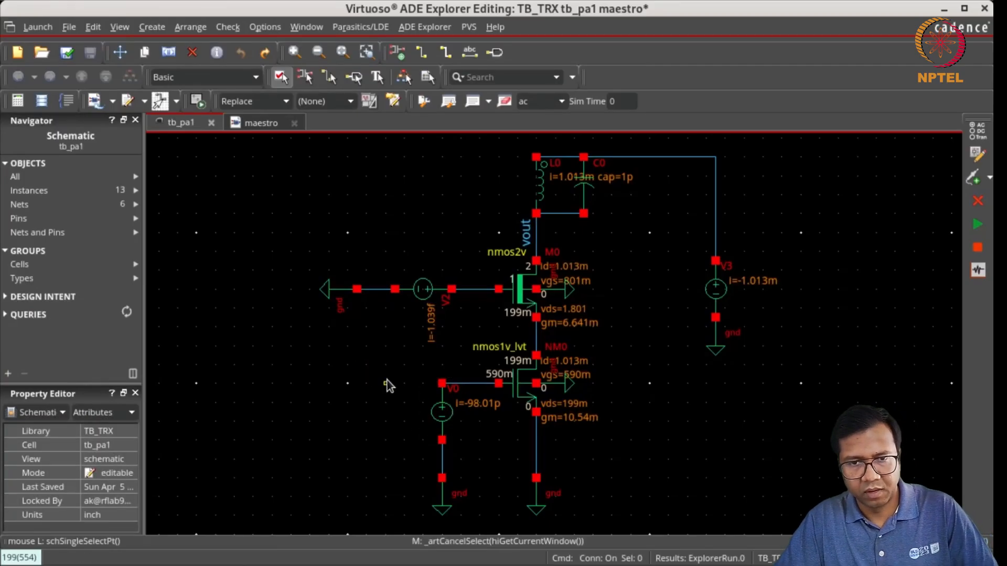
key(i)
click(479, 387)
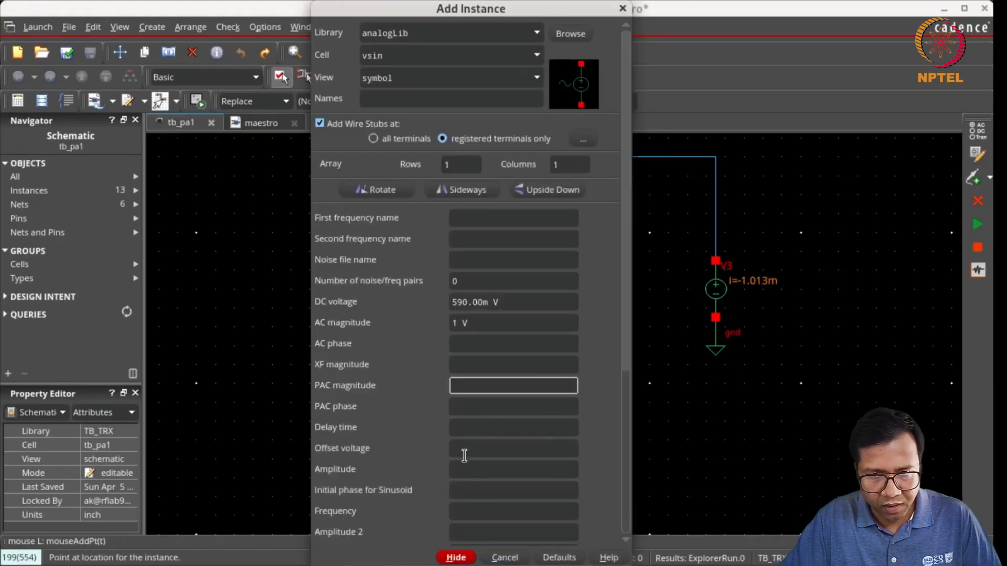
drag(622, 346, 621, 436)
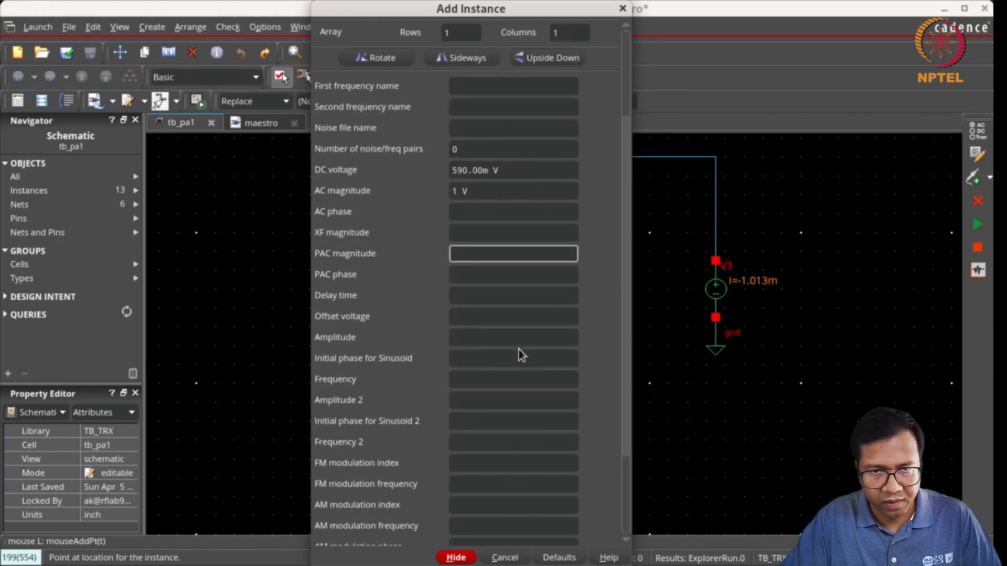
click(472, 380)
text(2.45G)
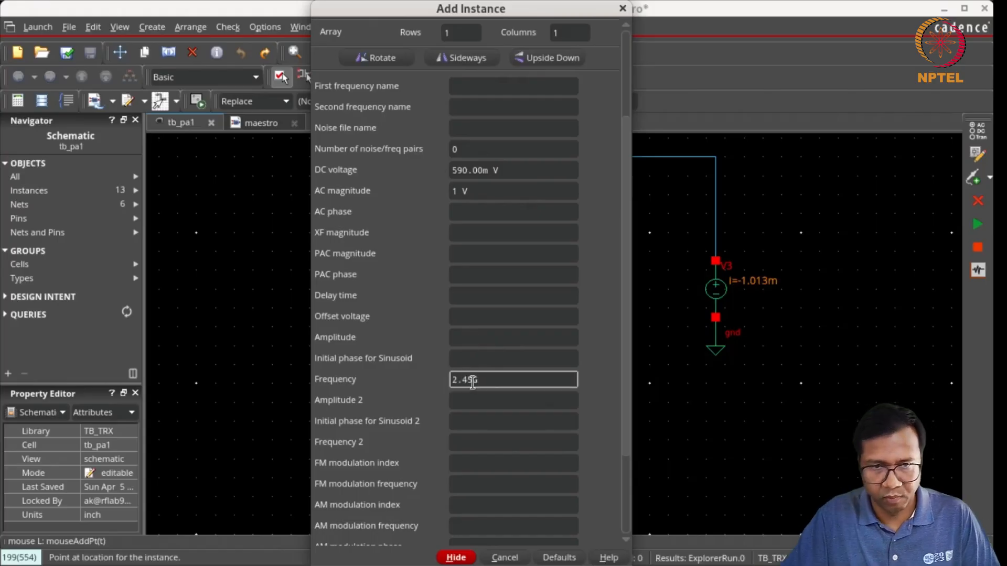
Set the amplitude of the vsin source to the expression 10**(V_db/20)
click(481, 399)
click(469, 339)
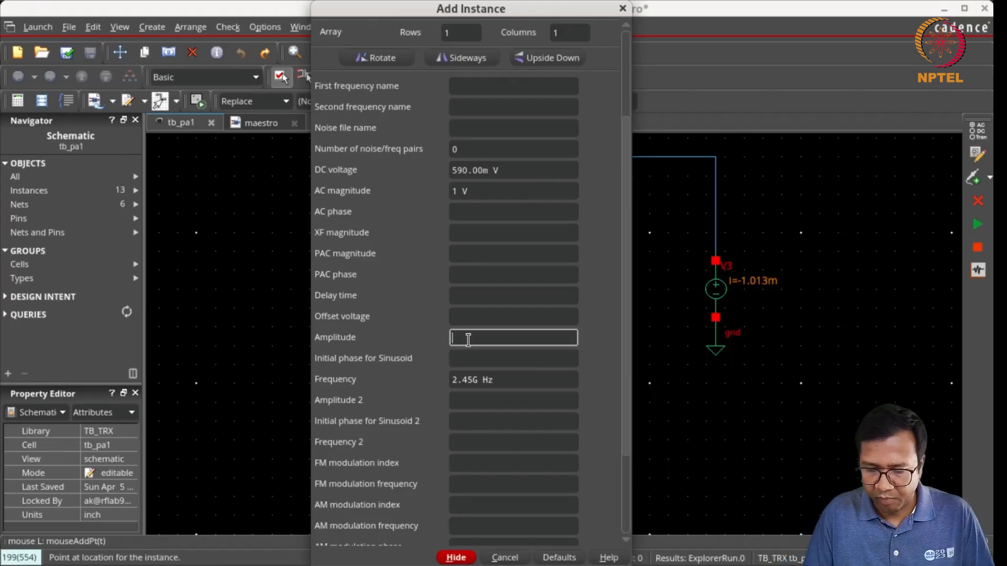
text(10**(V)
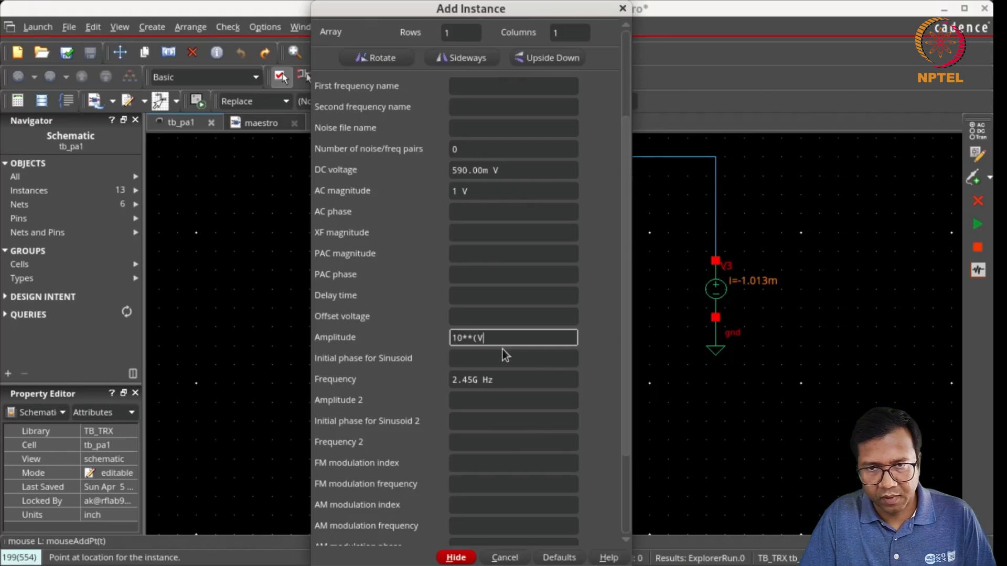
text(_db)
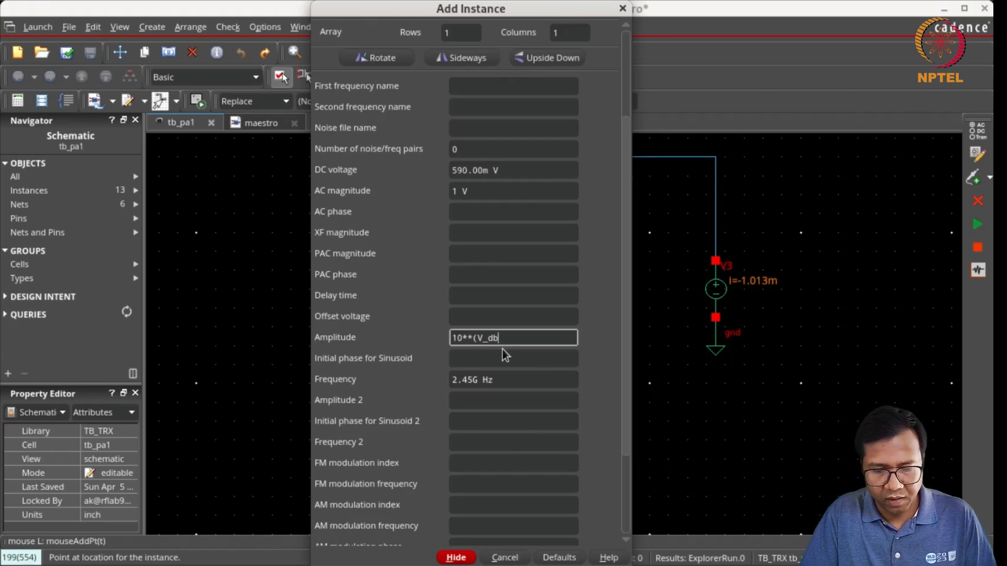
text(/20)
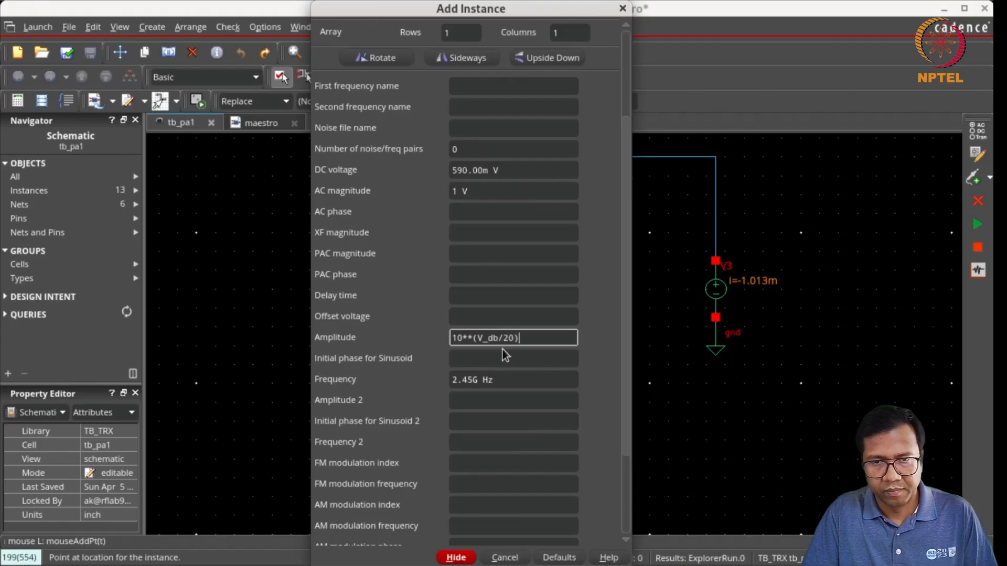
key(Tab)
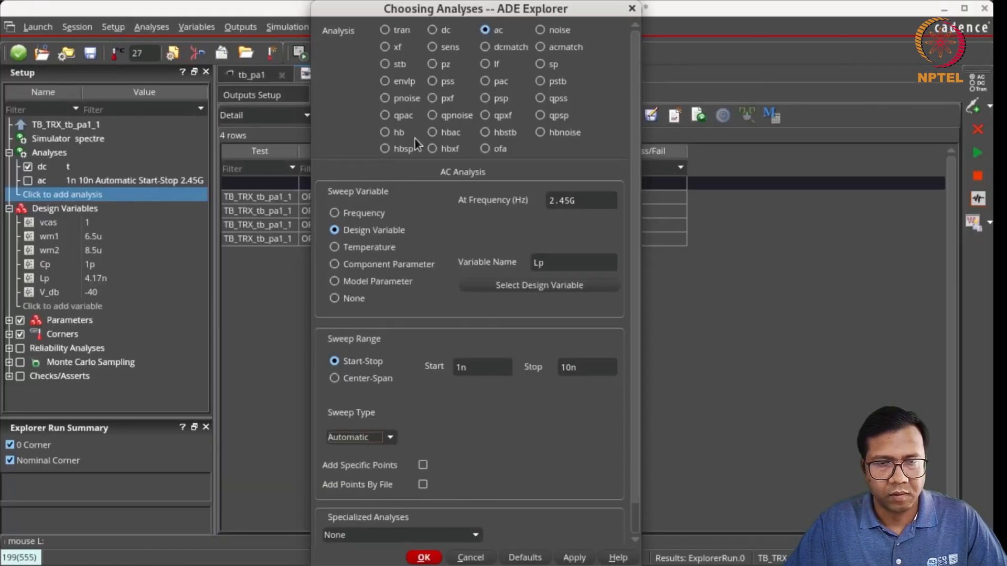
Set up a harmonic balance (hb) analysis with a single tone at 2.45G fundamental frequency and 10 harmonics
click(392, 134)
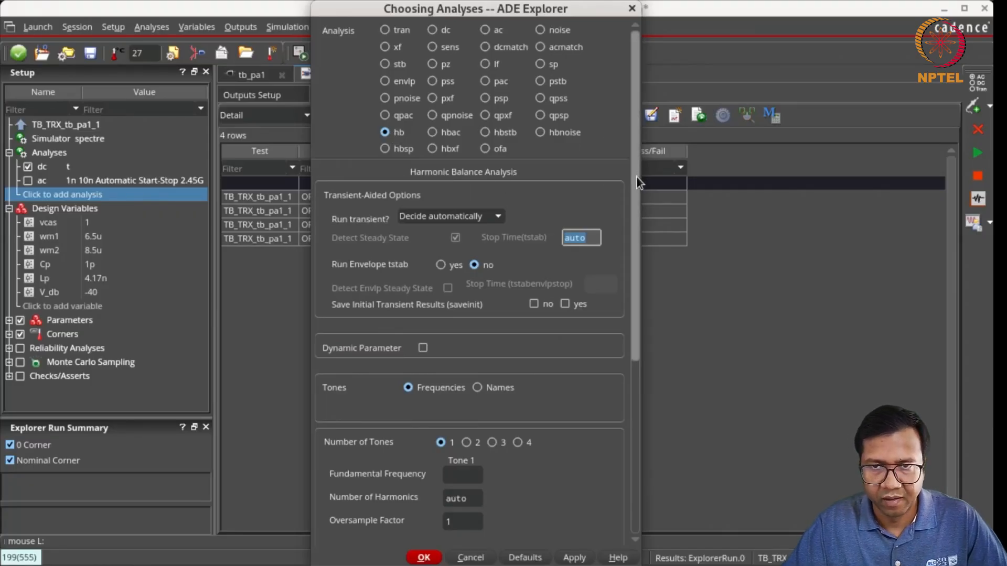
drag(637, 178, 626, 336)
click(461, 224)
text(2.45G)
key(Tab)
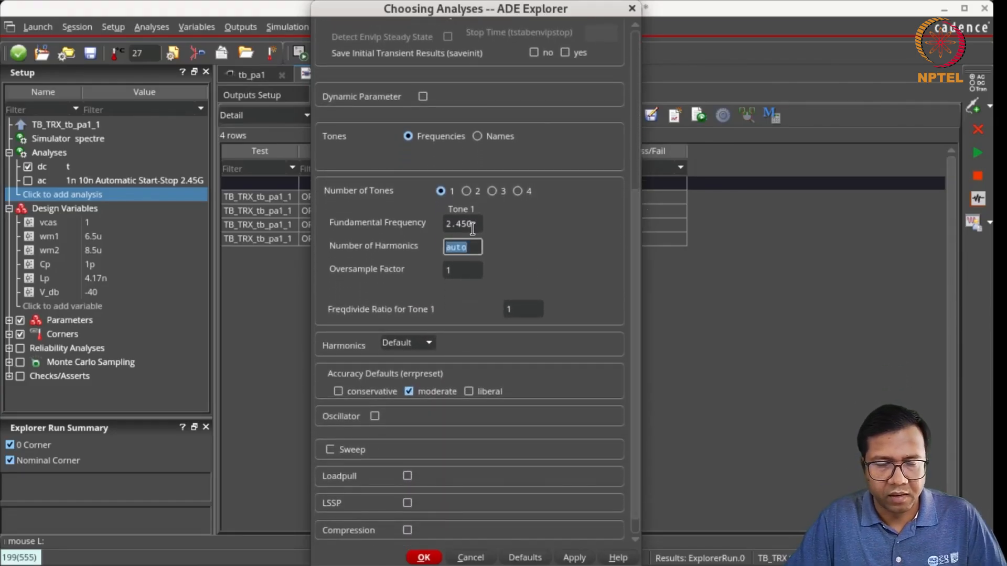
text(1)
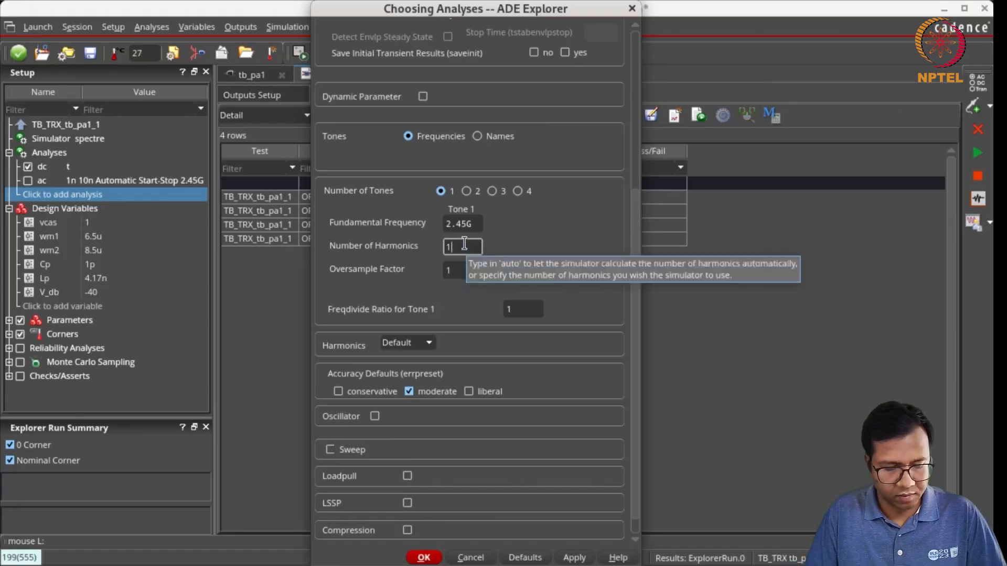
text(0)
key(Tab)
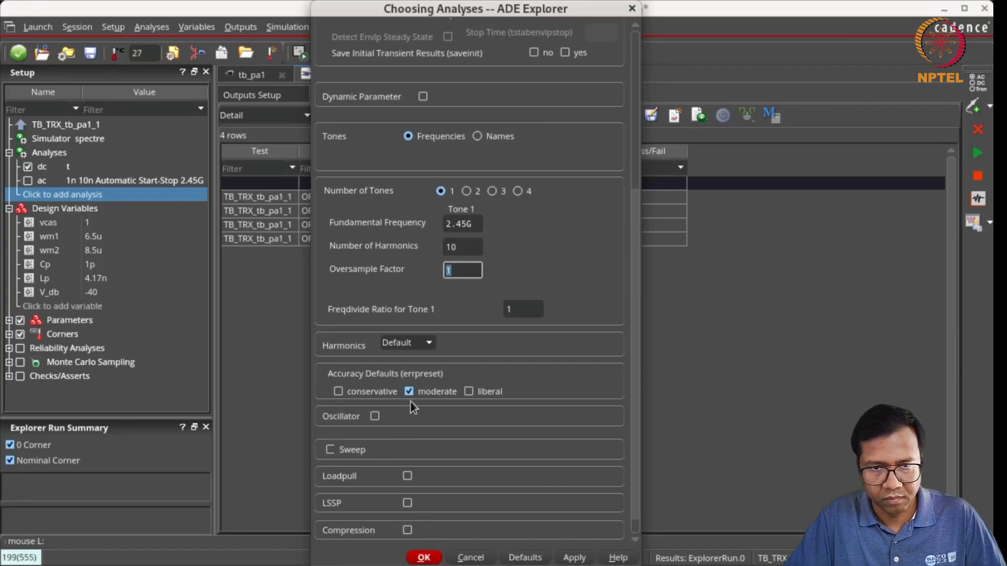
Enable the hb sweep of variable V_db from -40 to -10 with a linear step size of 5
click(330, 449)
scroll(621, 405, down, 4)
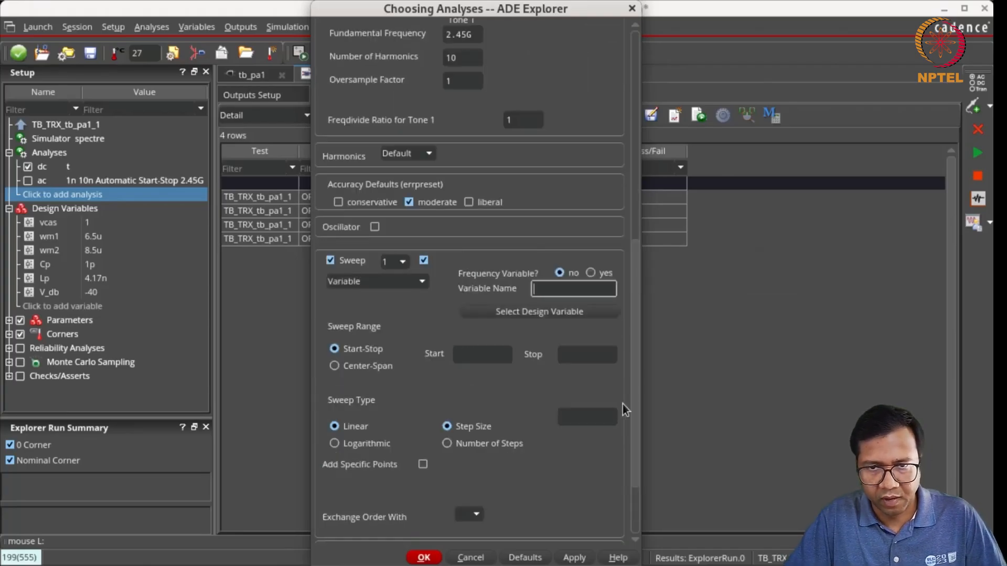
drag(631, 335, 633, 373)
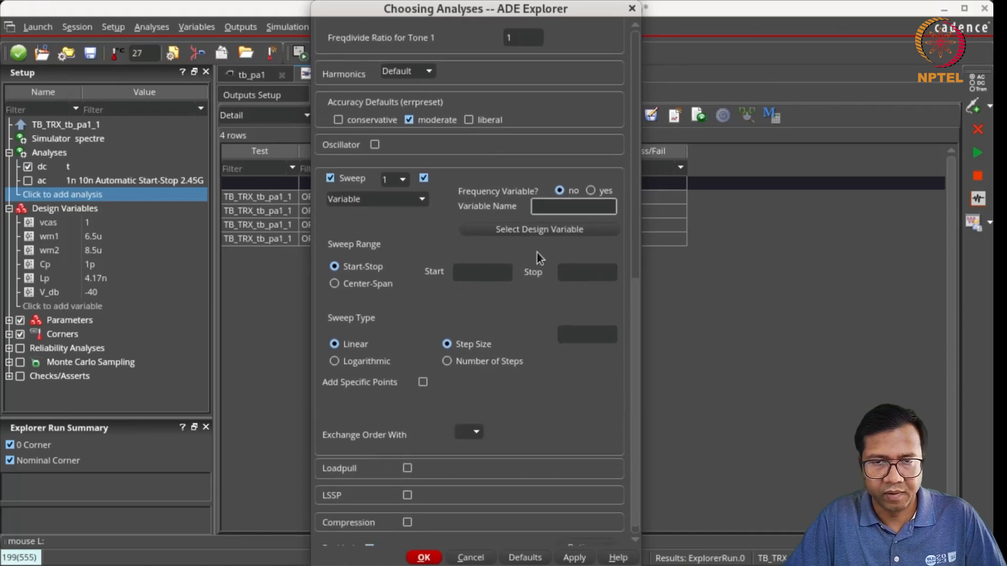
text(V_db)
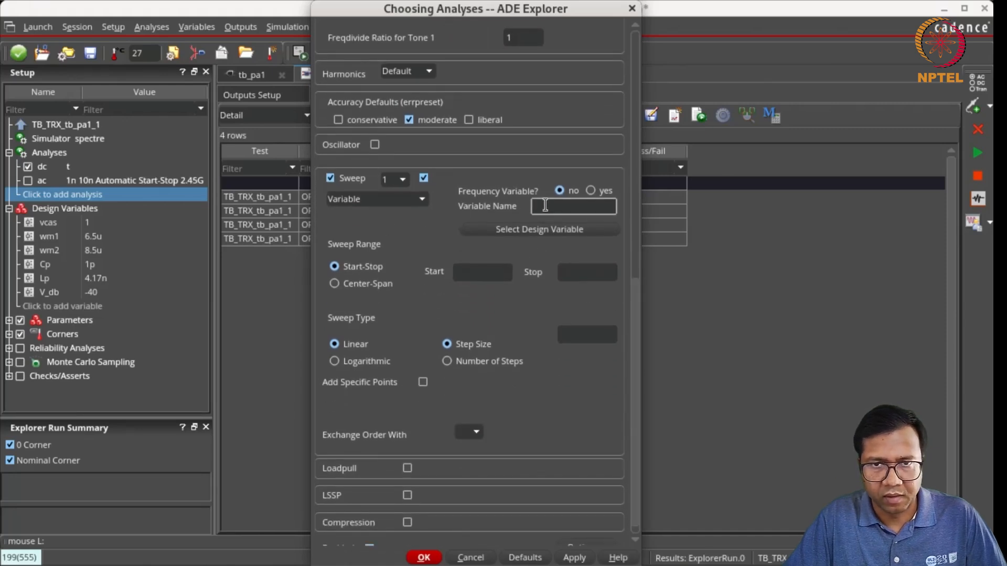
click(487, 272)
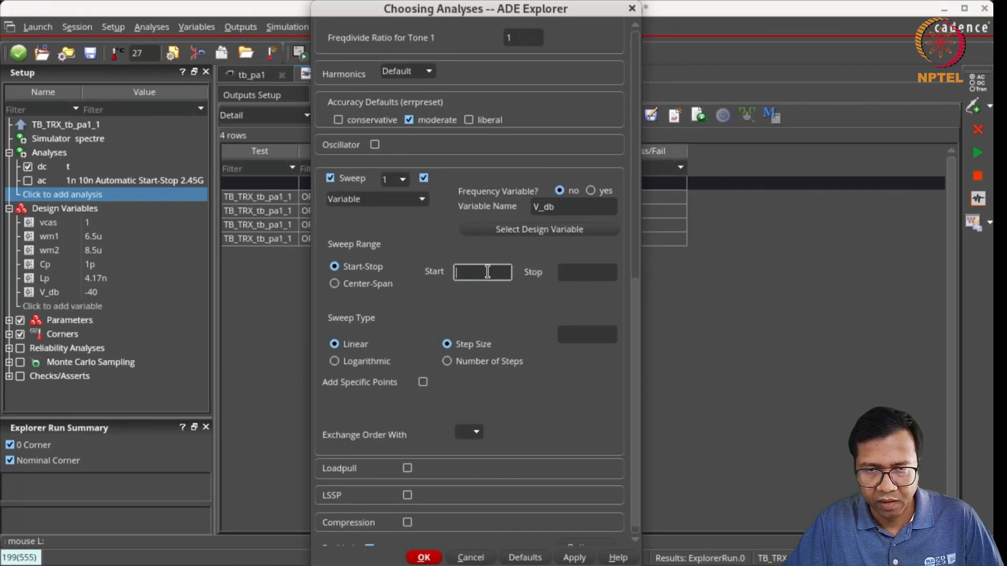
text(-40)
key(Tab)
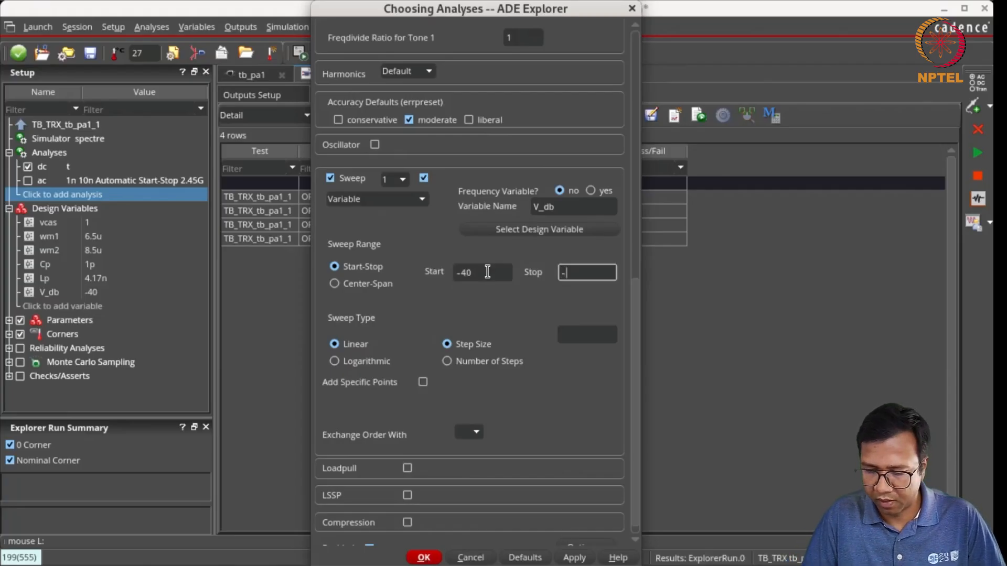
text(-10)
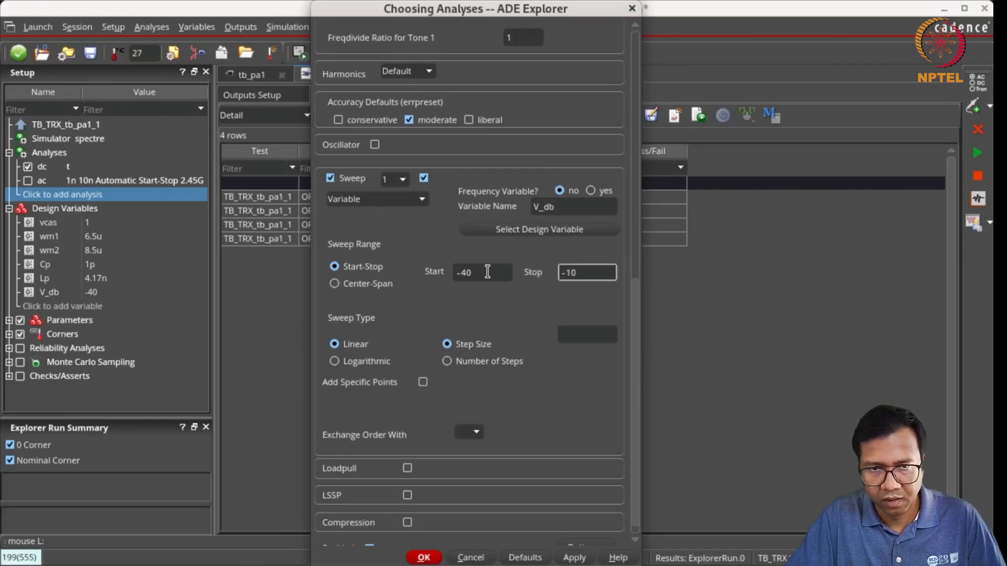
click(572, 334)
text(5)
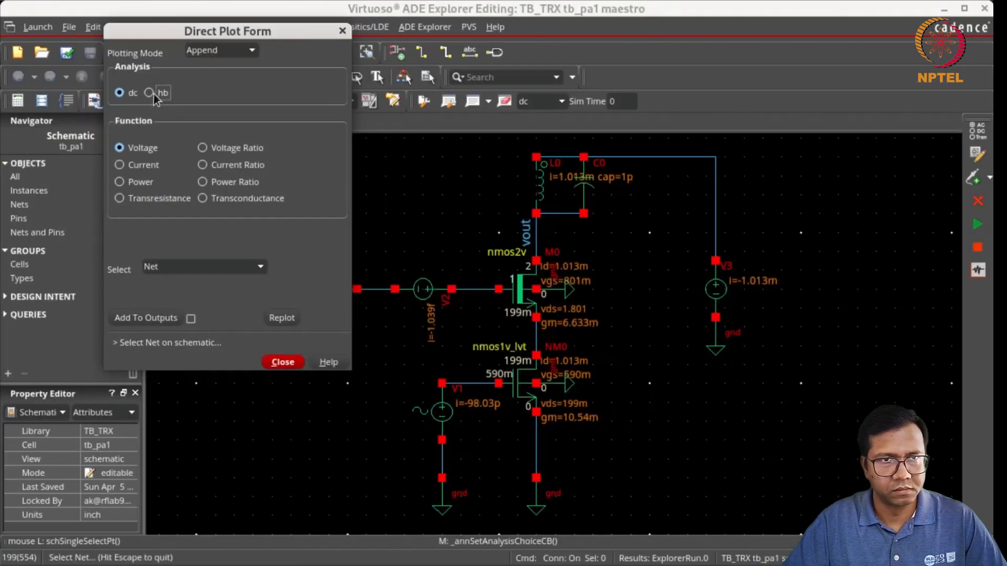
Configure the direct plot for the hb compression point, selecting by Net (specify R)
click(153, 92)
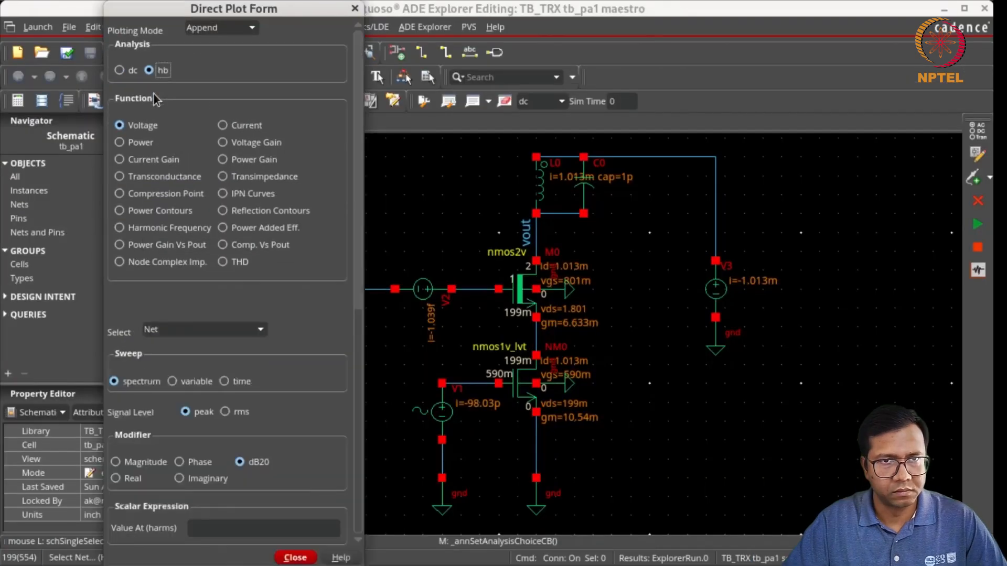
click(121, 193)
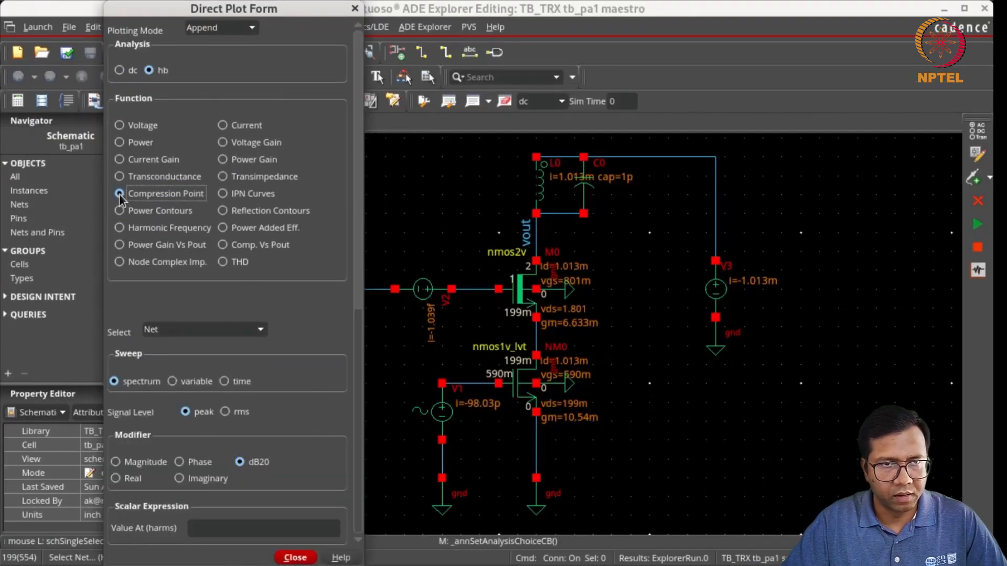
drag(356, 179, 352, 276)
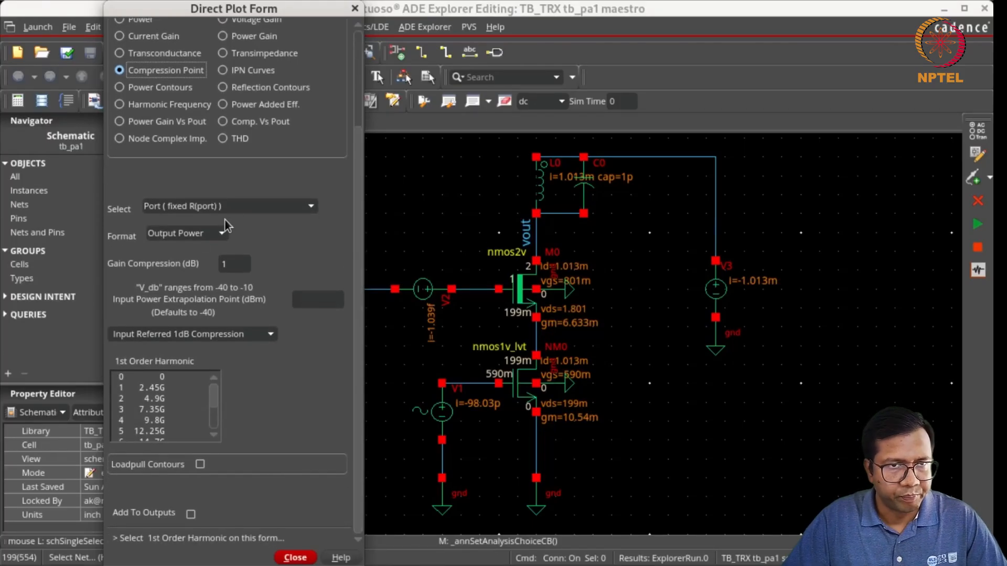
click(241, 212)
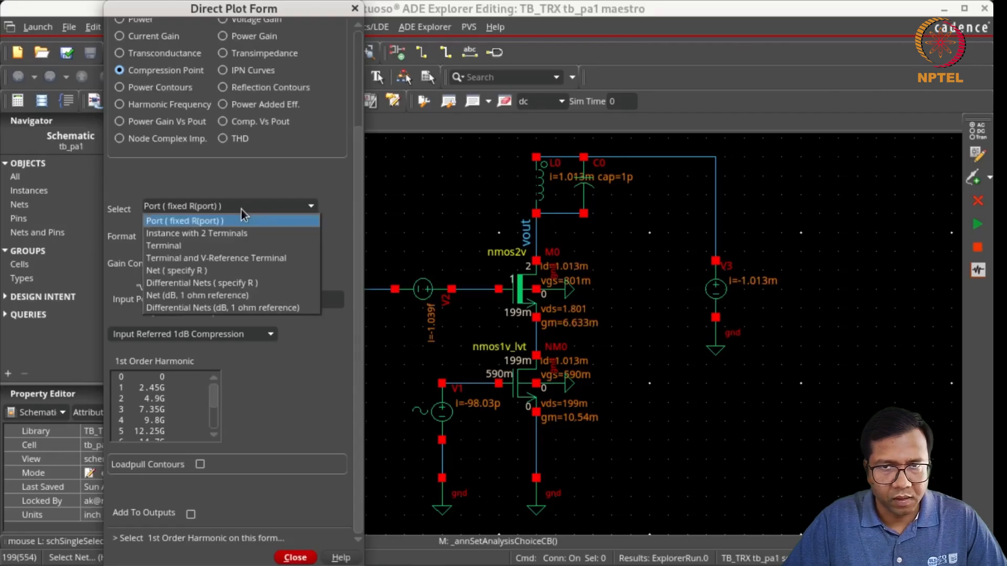
click(220, 267)
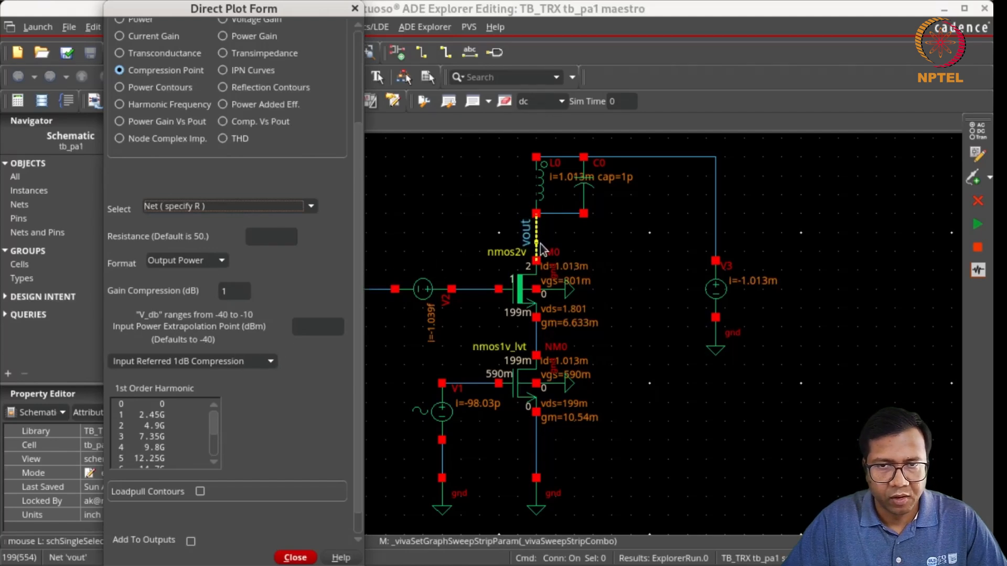
Plot the output referred 1dB compression of net vout with 2.45G as the first-order harmonic
click(262, 364)
click(222, 389)
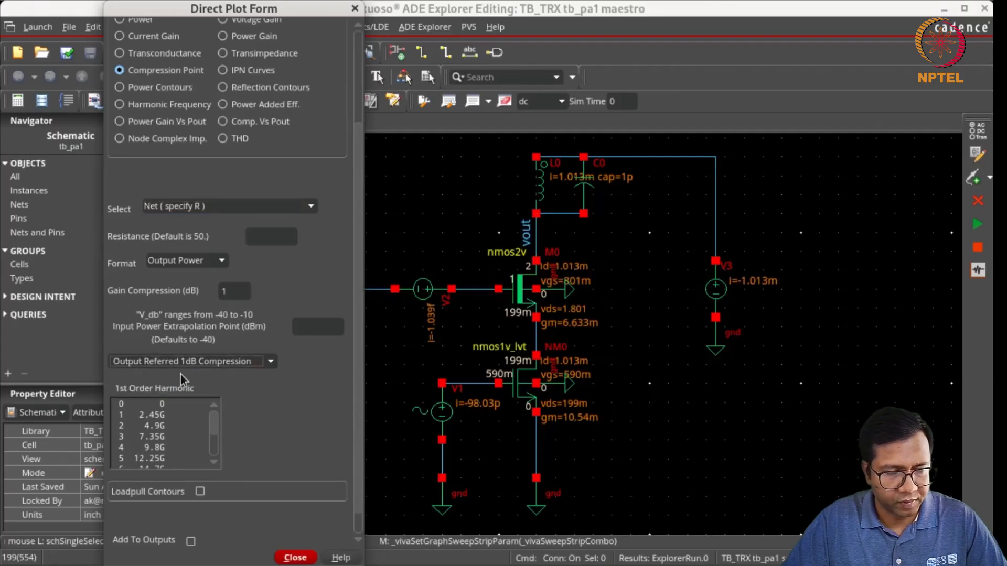
click(161, 417)
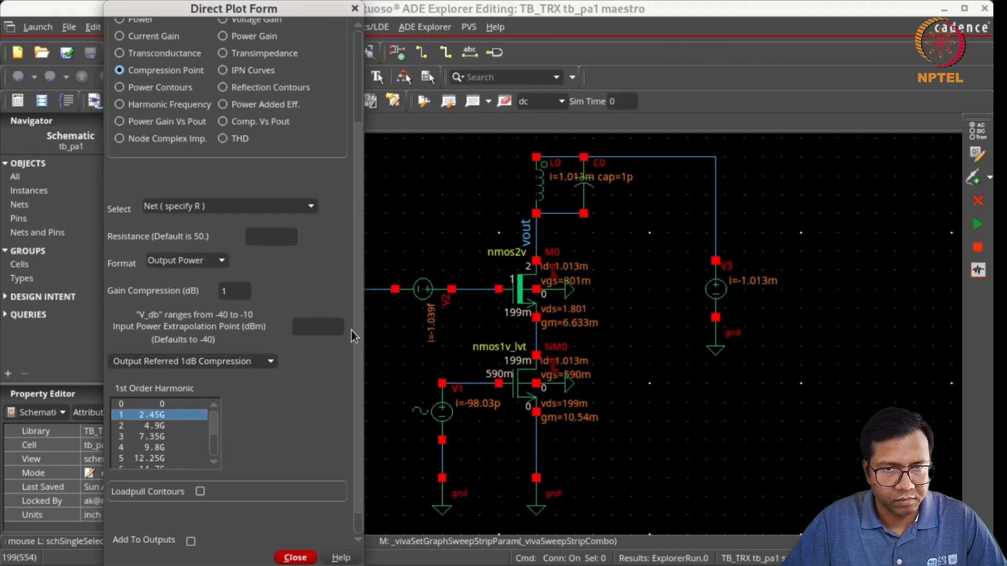
scroll(360, 342, down, 1)
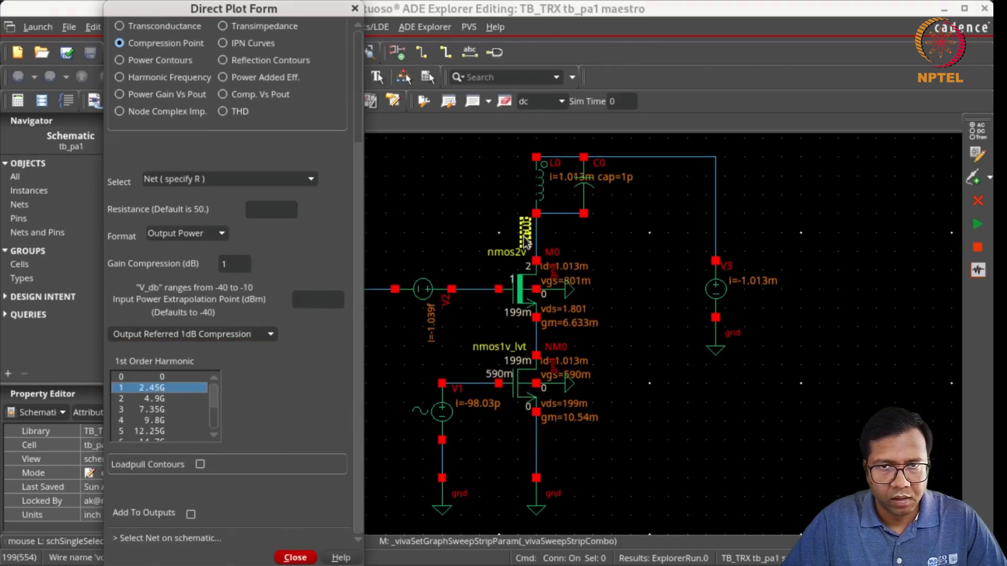
click(536, 233)
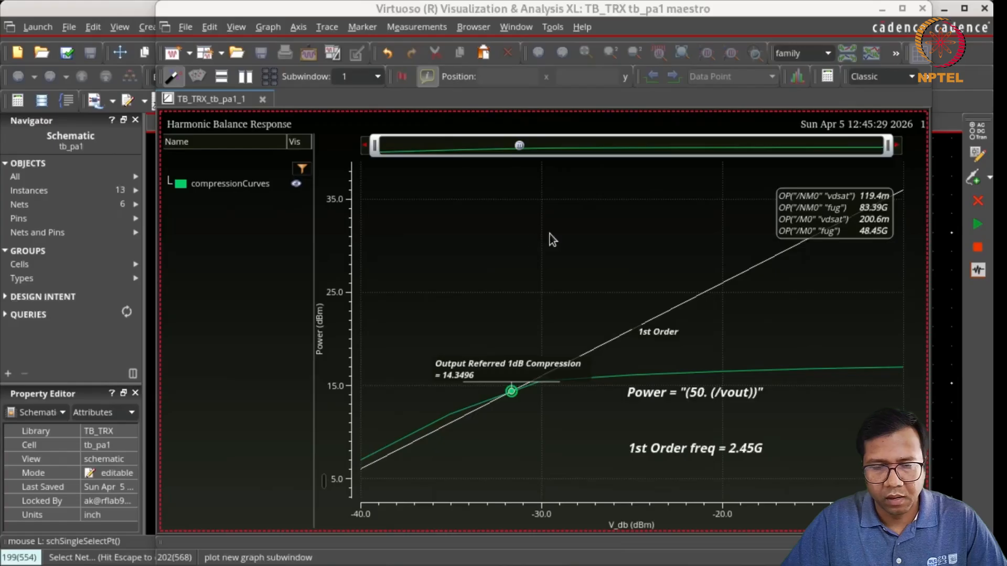
Plot the output referred 1dB compression of net vout, add it to the outputs and read its nominal value in the results
mouse_move(511, 392)
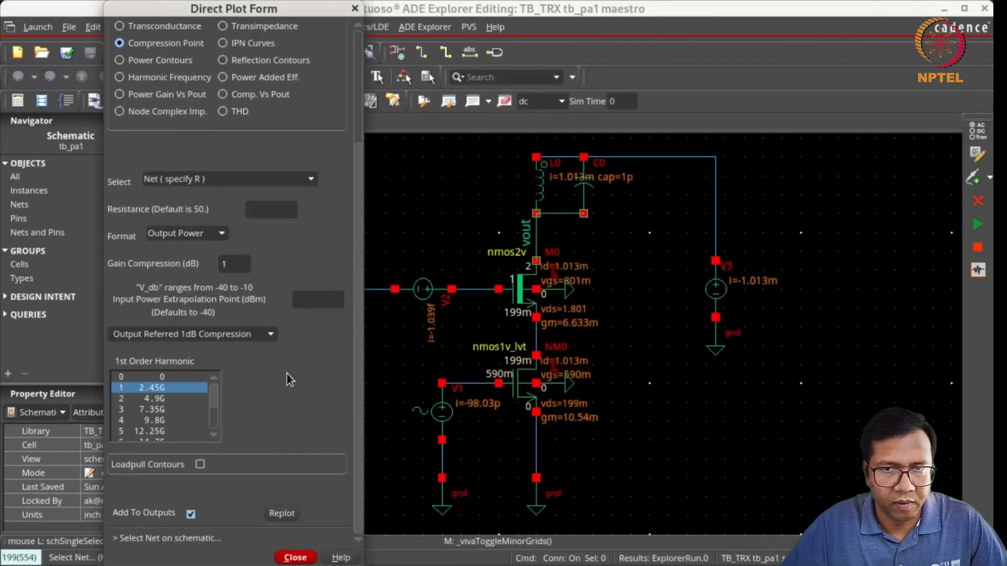
click(537, 239)
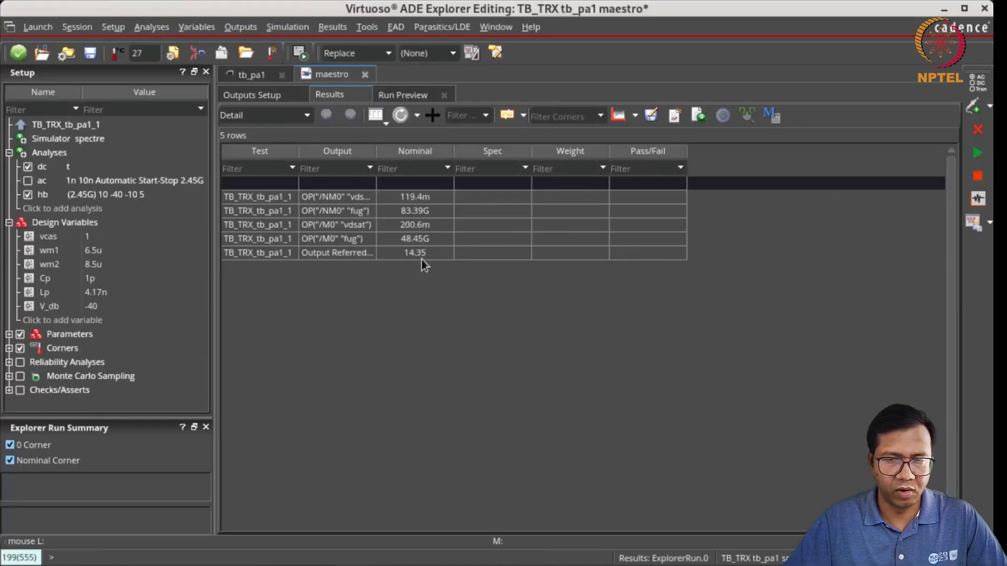
mouse_move(421, 260)
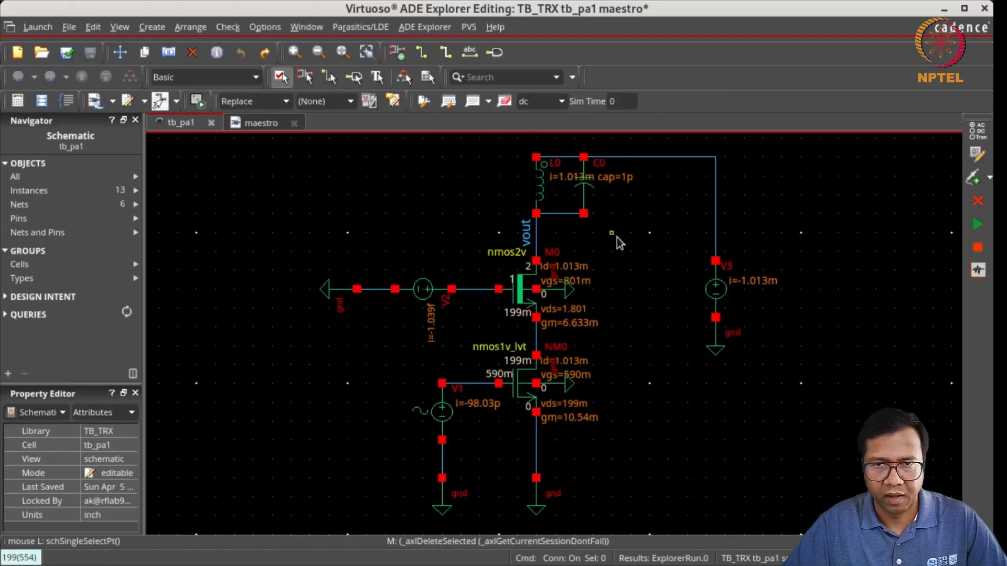
Place a resistor with resistance Rp in parallel with the L0 and C0 tank, between the supply line and vout
key(i)
click(639, 158)
key(Escape)
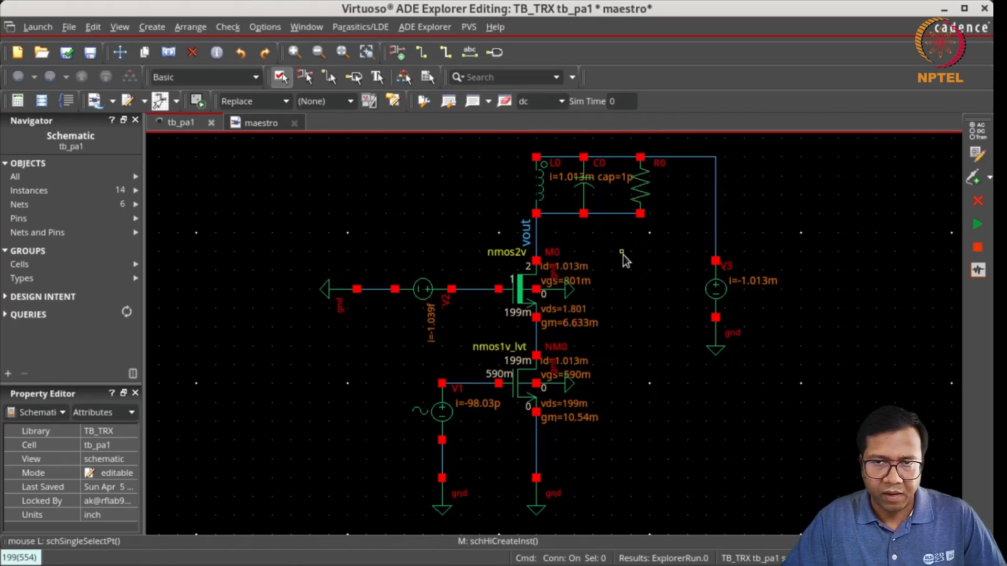
click(637, 187)
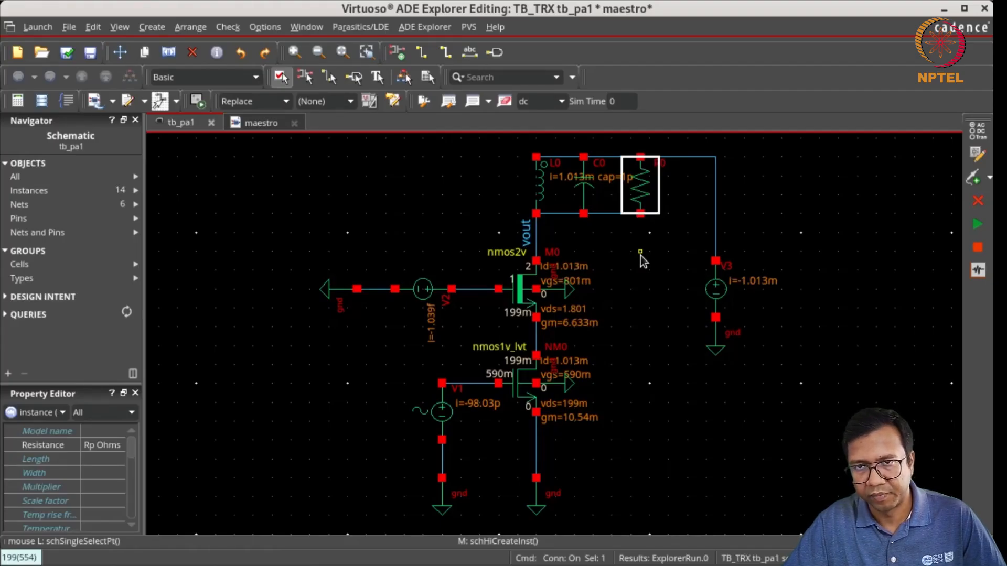
click(643, 260)
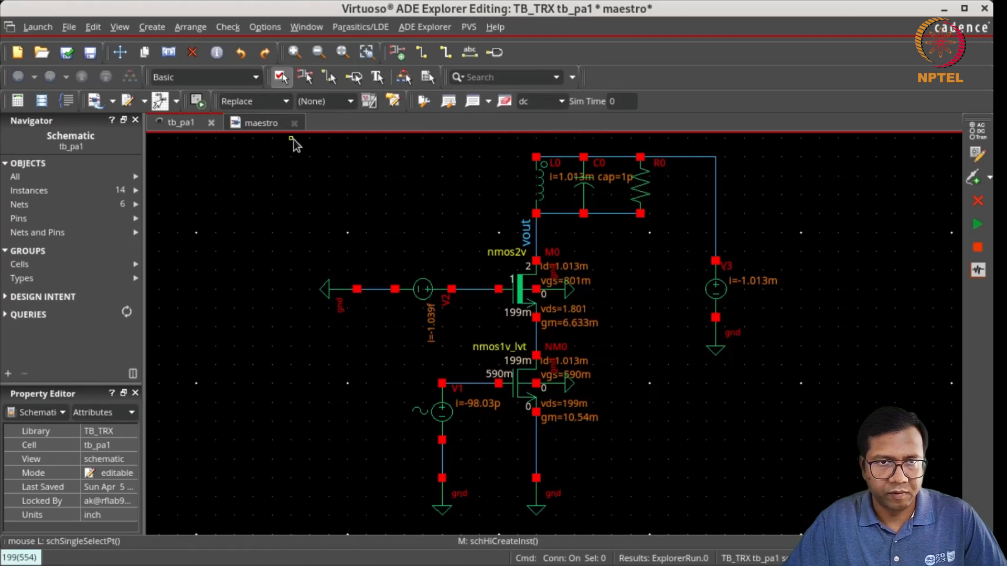
Add the resistor's variable Rp to the design variables of the maestro setup
click(262, 123)
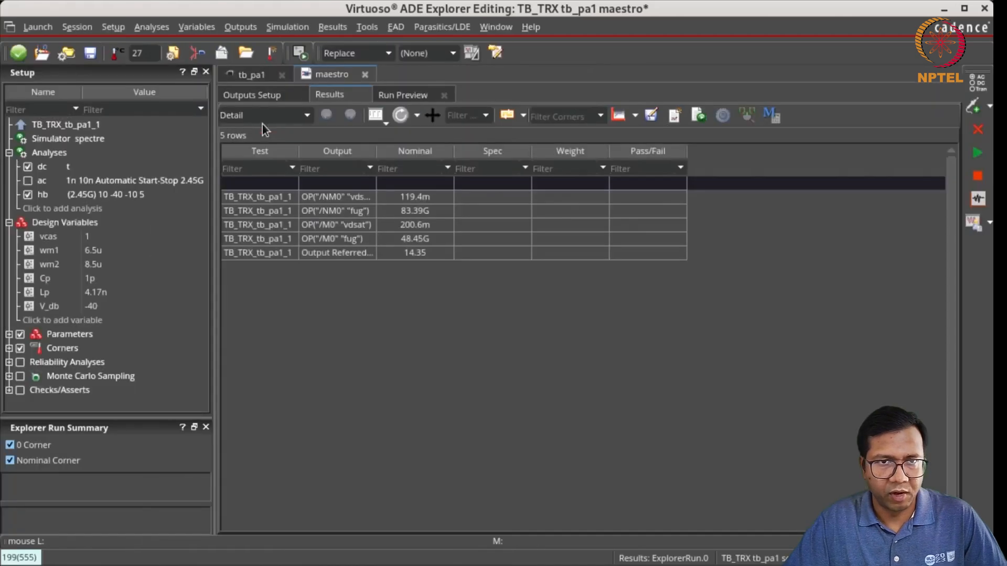
click(83, 222)
right_click(83, 223)
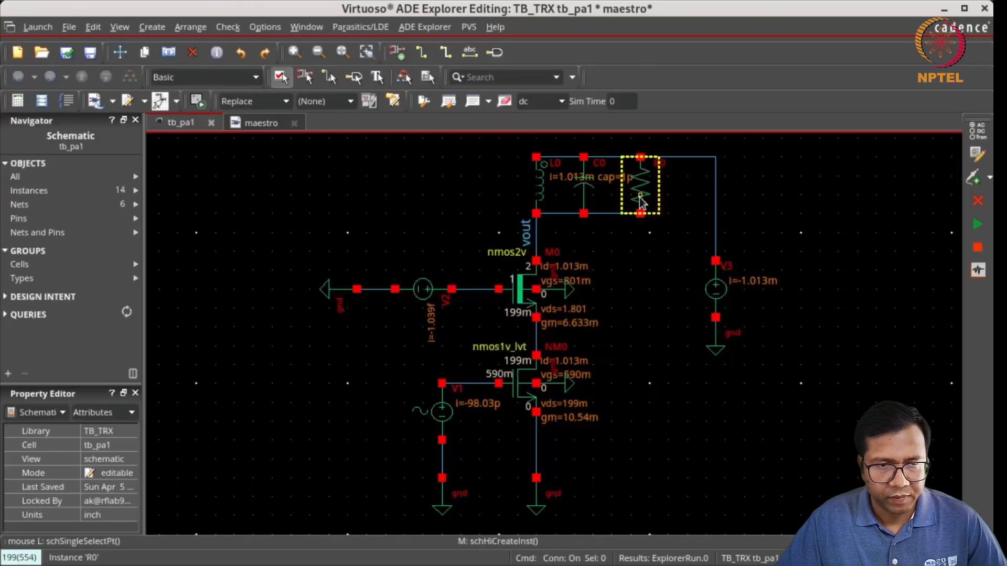
Disconnect resistor R0 from vout by deleting the wire between its lower terminal and the tank
click(640, 202)
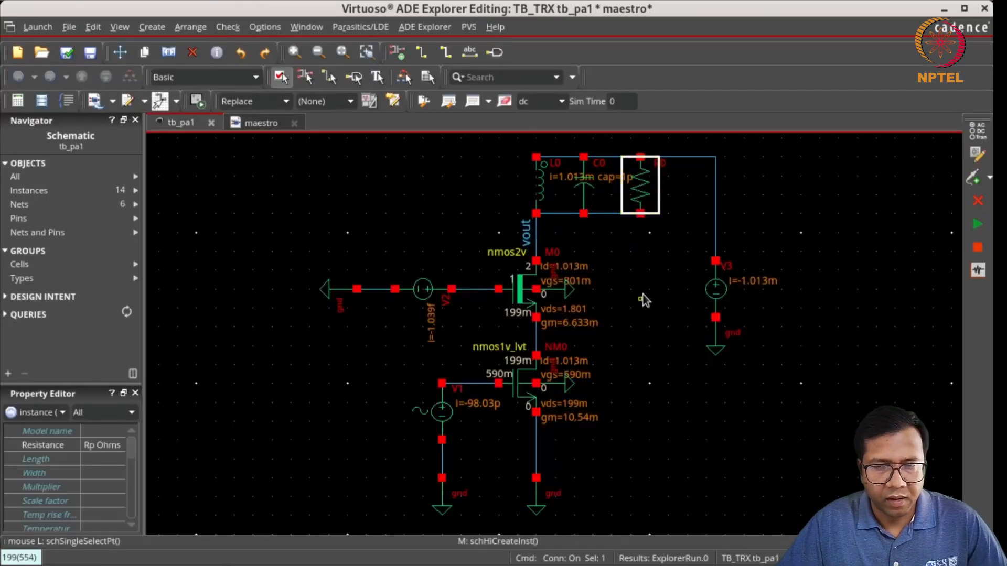
click(634, 266)
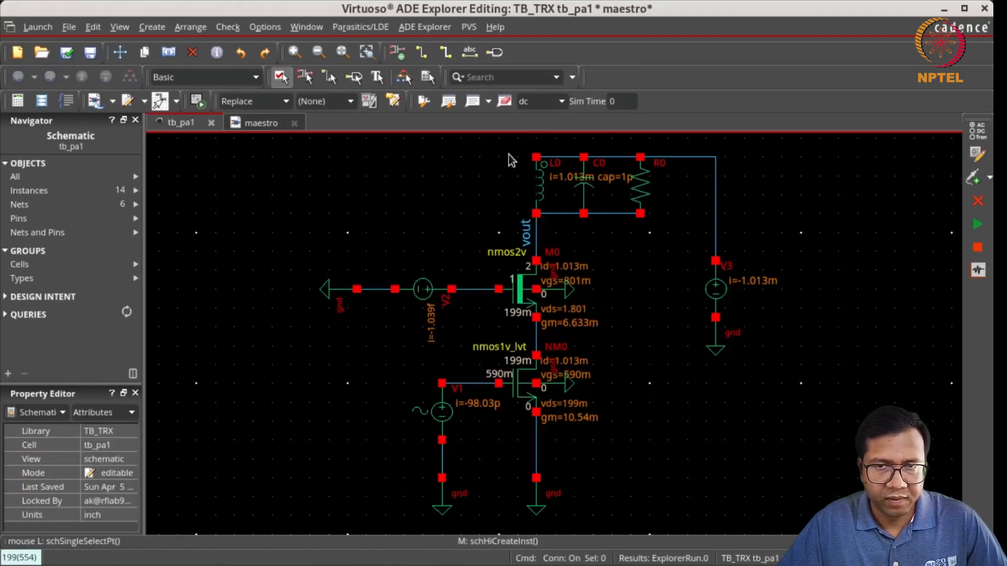
click(616, 213)
key(Delete)
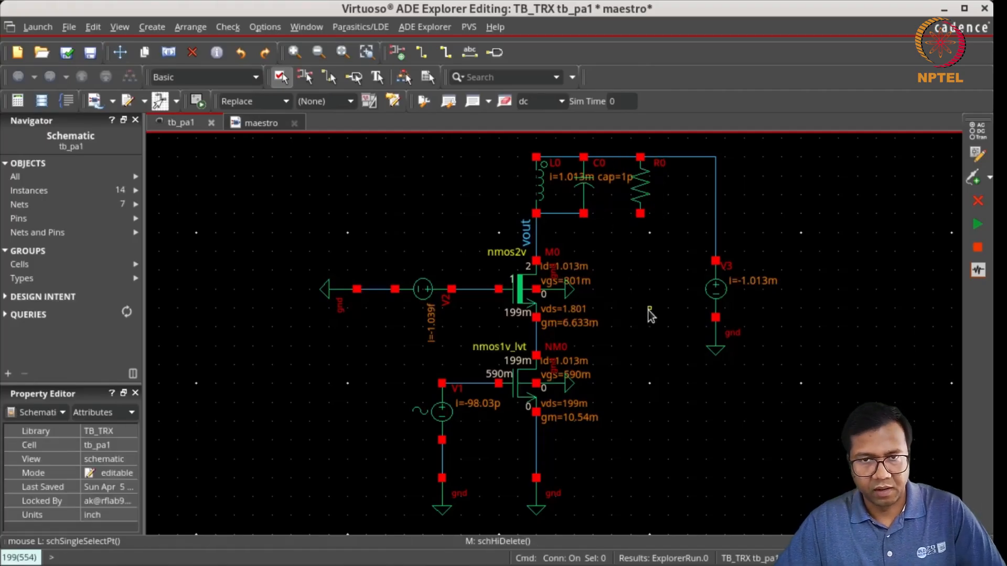
Place a port instance in the schematic between vout and supply source V3 for the output admittance simulation
key(i)
double_click(383, 55)
text(port)
key(Tab)
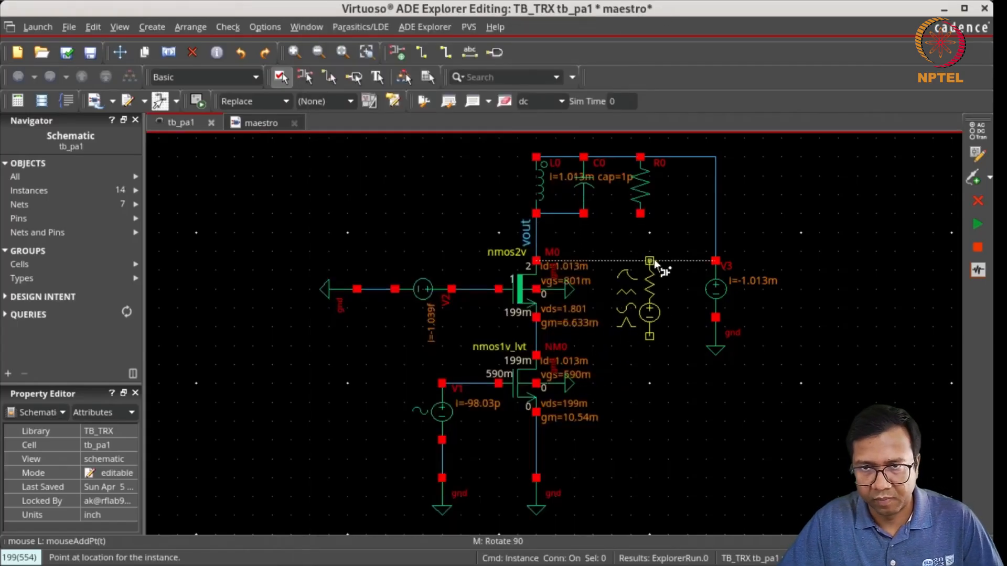
click(669, 235)
key(Escape)
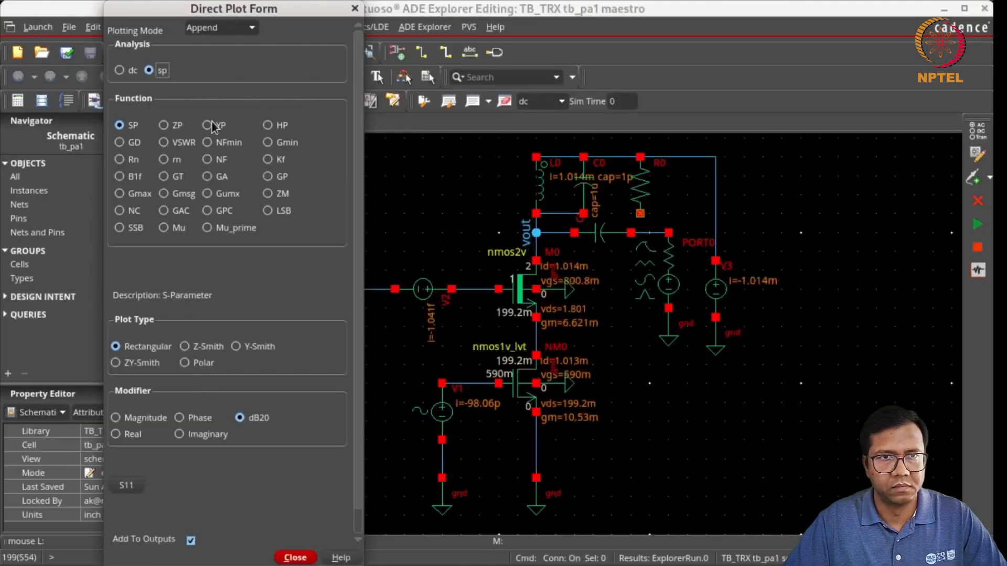
Plot the real and imaginary parts of Y-parameter Y11 from the sp analysis without adding them to the outputs
click(213, 122)
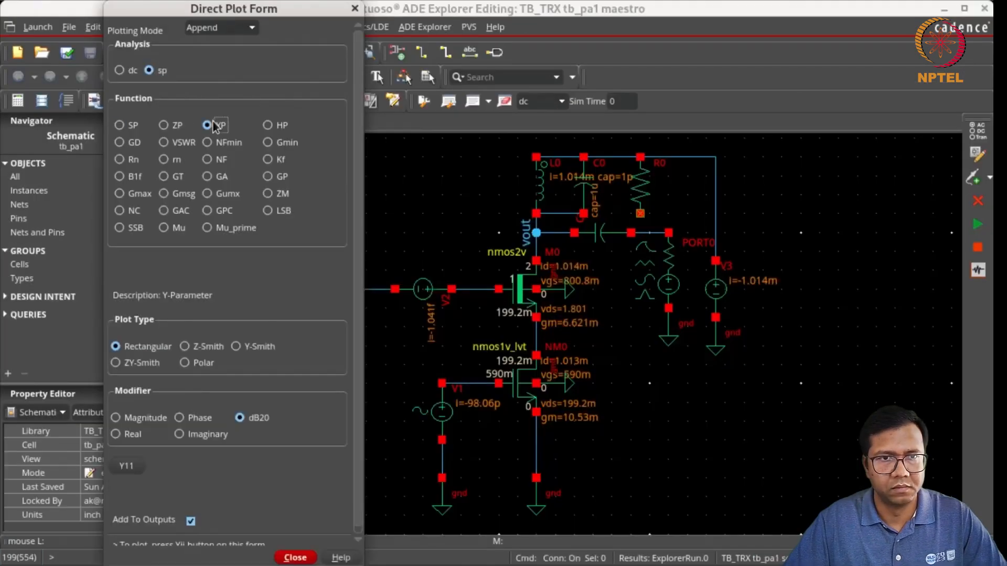
click(126, 434)
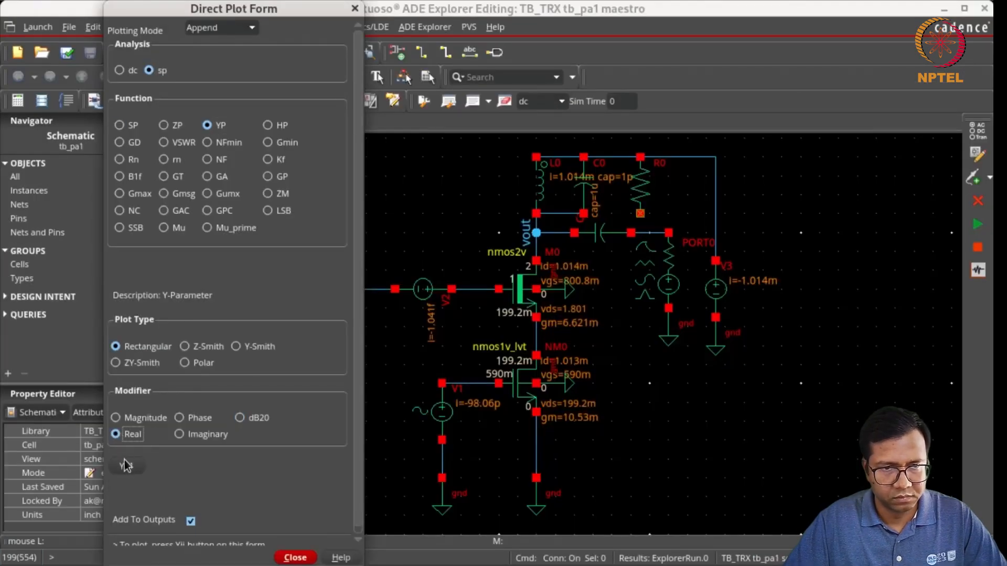
click(190, 521)
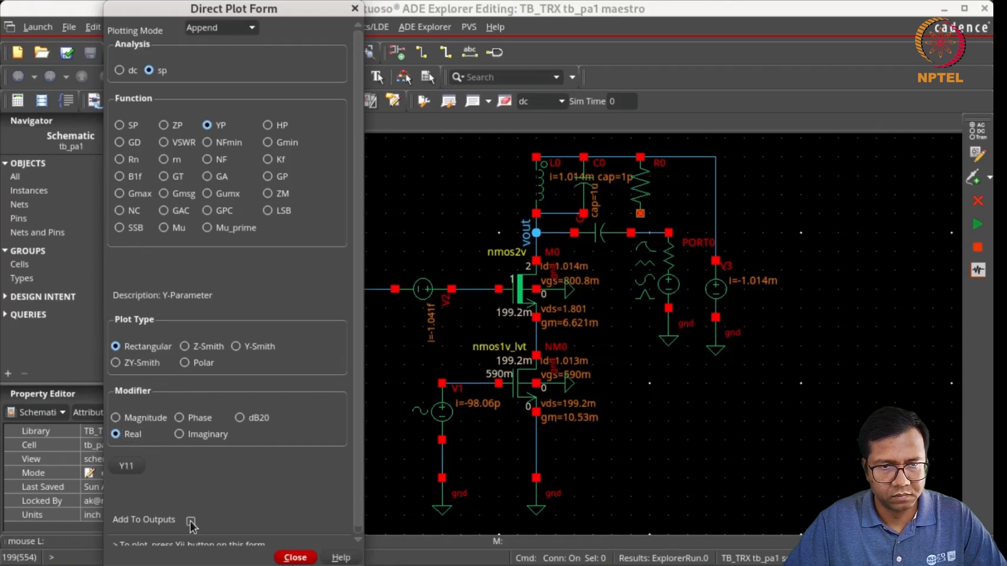
click(126, 467)
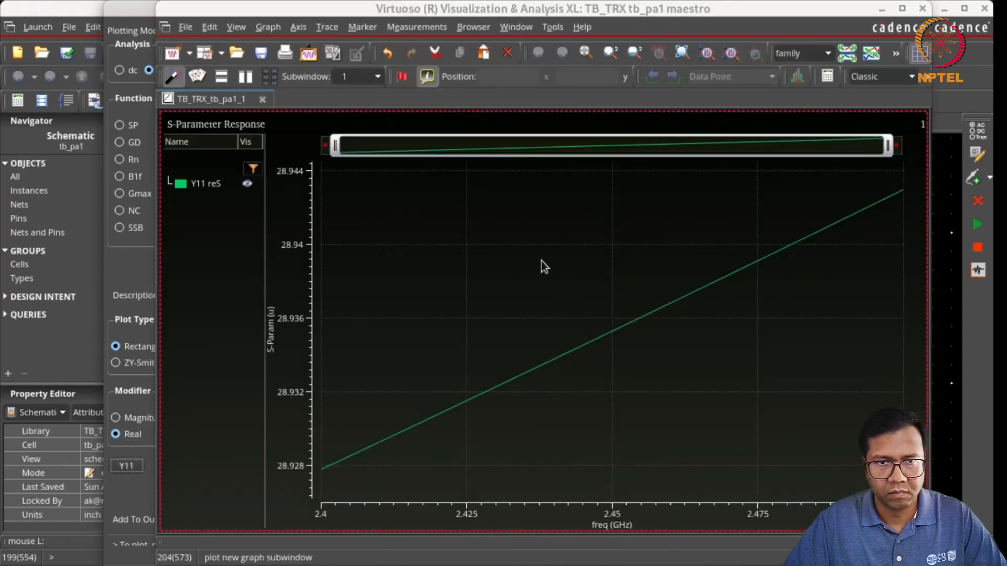
click(137, 436)
click(77, 469)
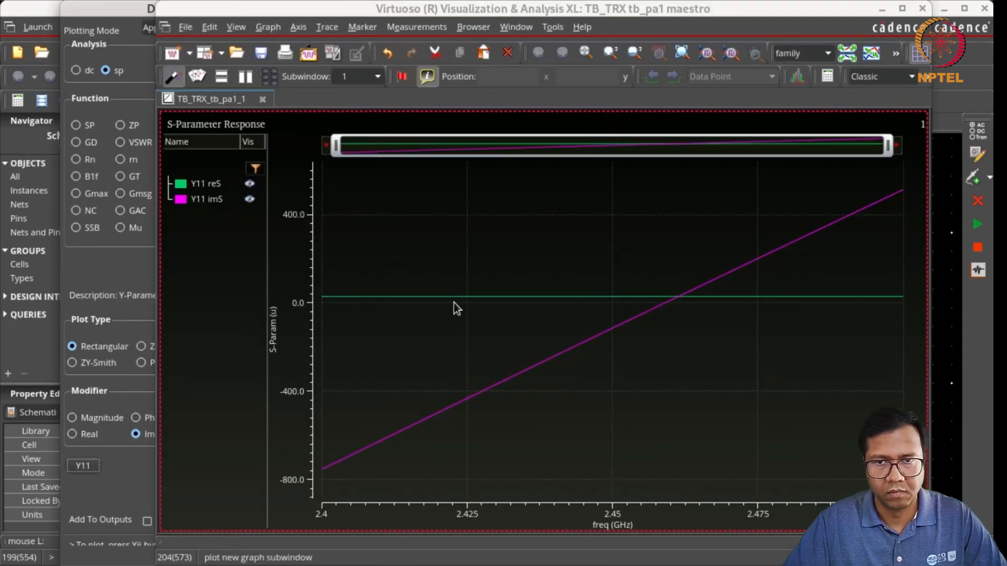
Split the Y11 traces into separate strips, then read the imaginary zero crossing and the real part at 2.45 GHz
click(797, 77)
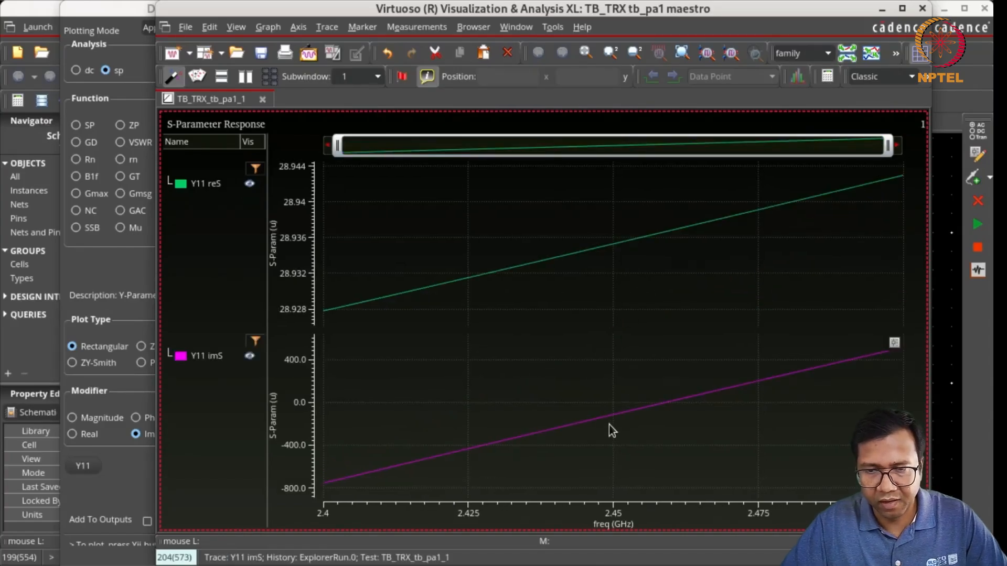
mouse_move(623, 415)
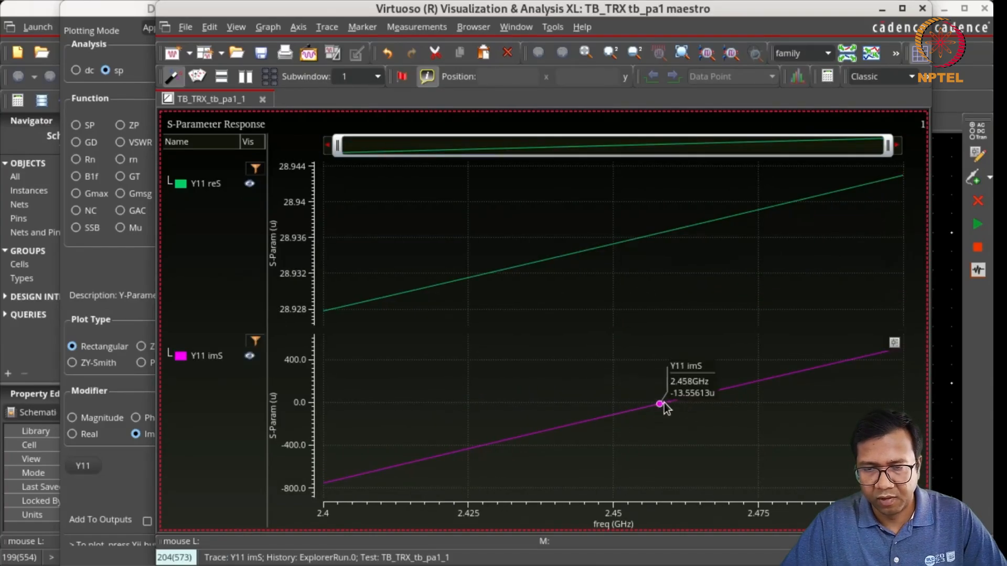
mouse_move(614, 245)
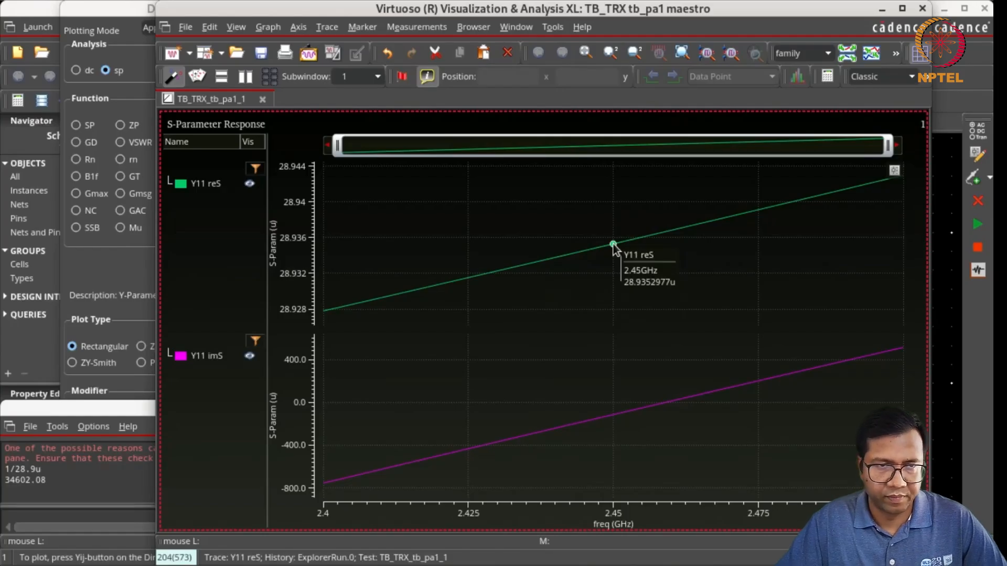
Close the direct plot form and the Y11 graph window, and return to the tb_pa1 schematic
click(129, 12)
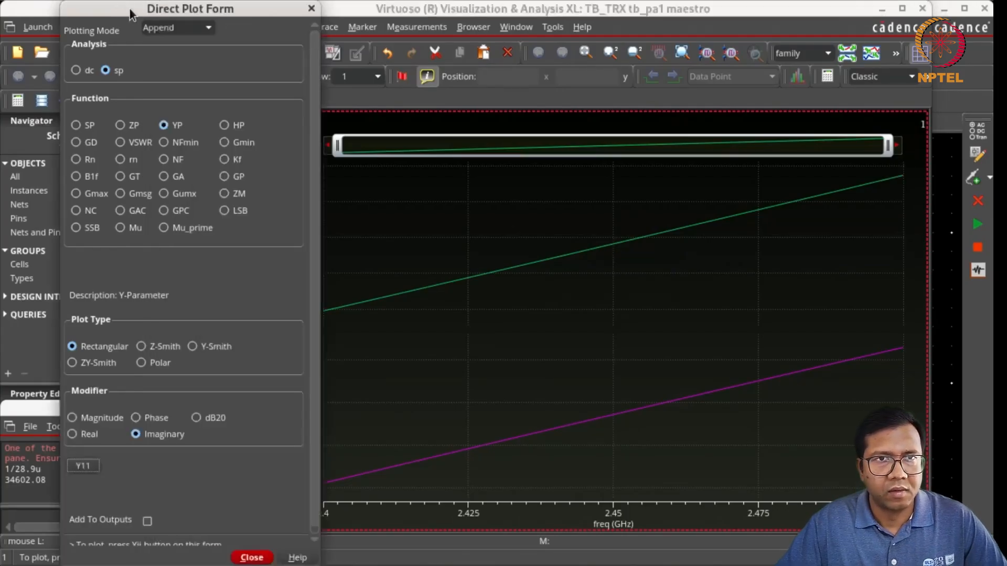
click(311, 9)
click(922, 8)
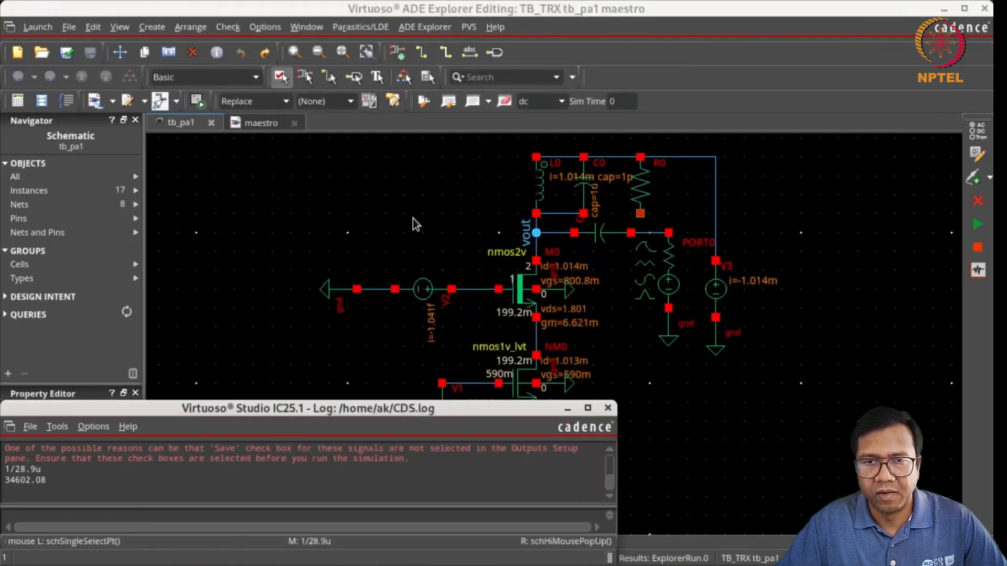
click(414, 224)
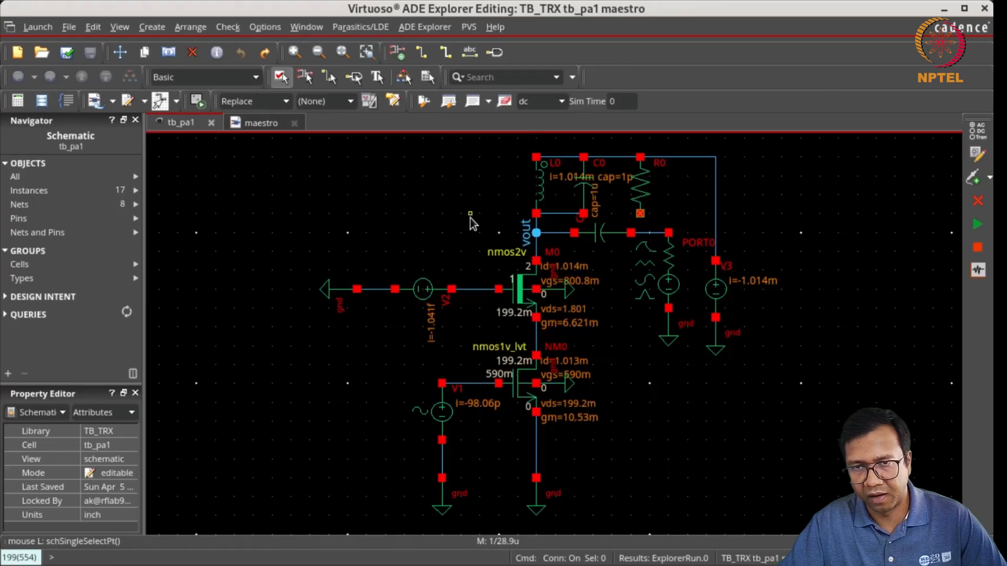
click(650, 195)
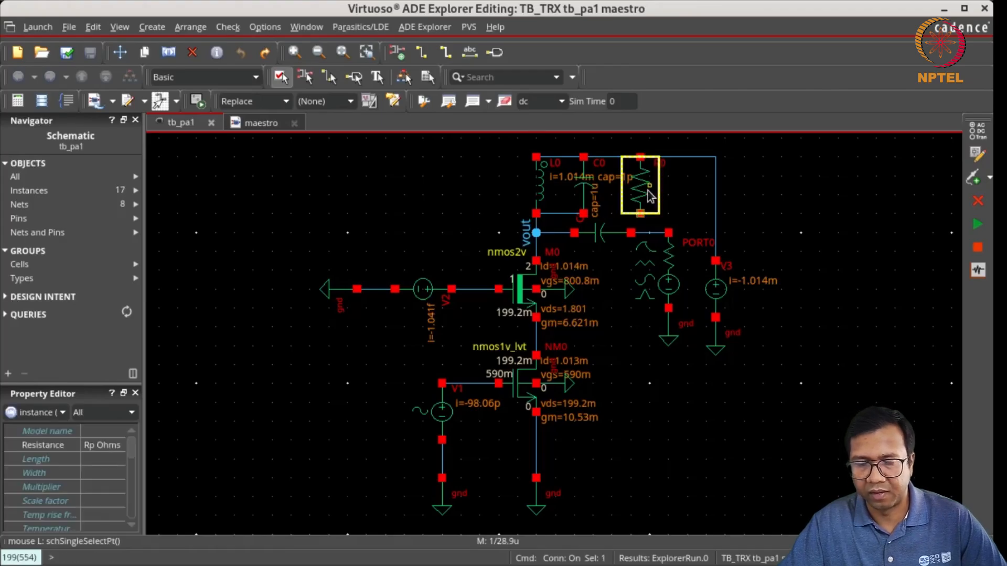
click(468, 199)
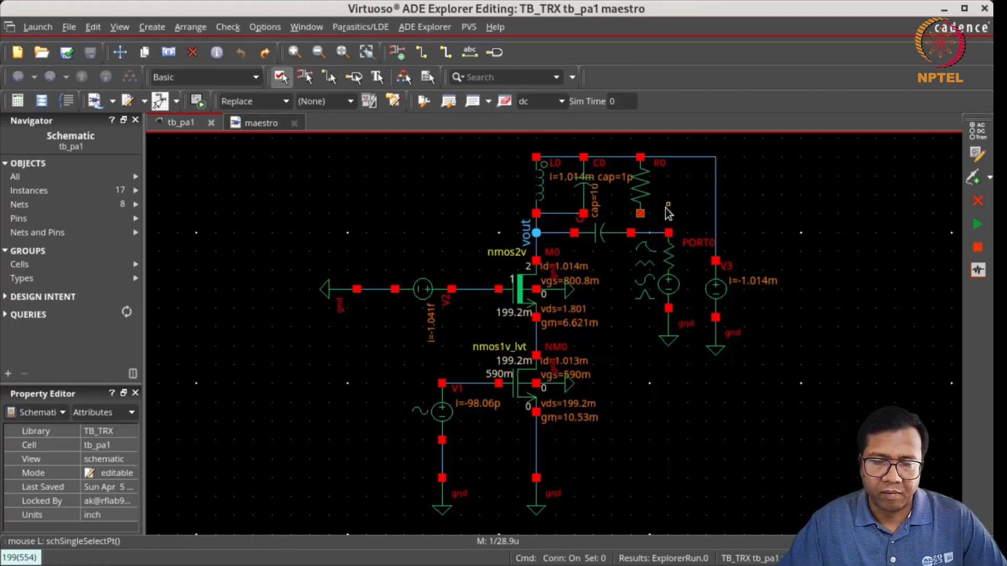
click(643, 198)
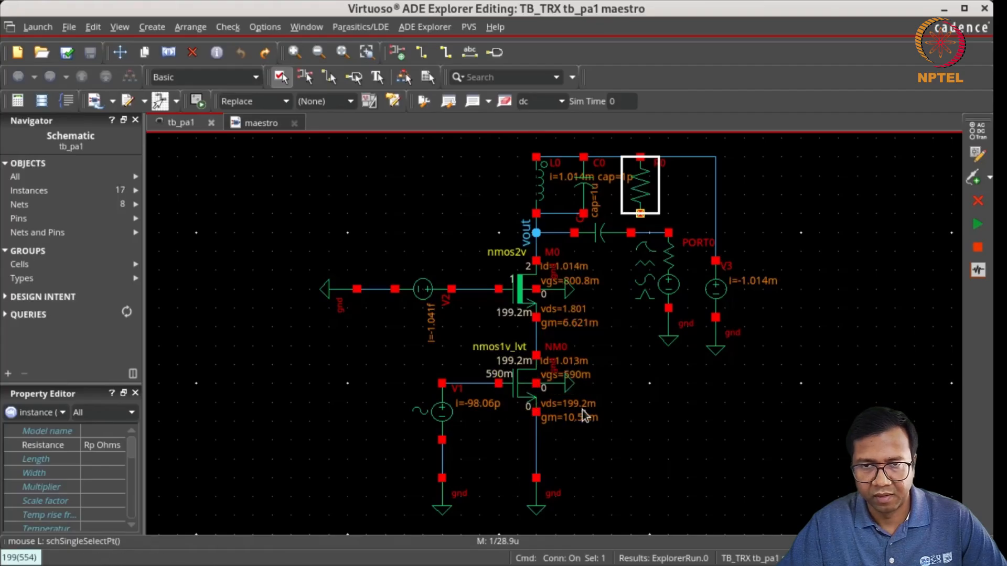
click(430, 198)
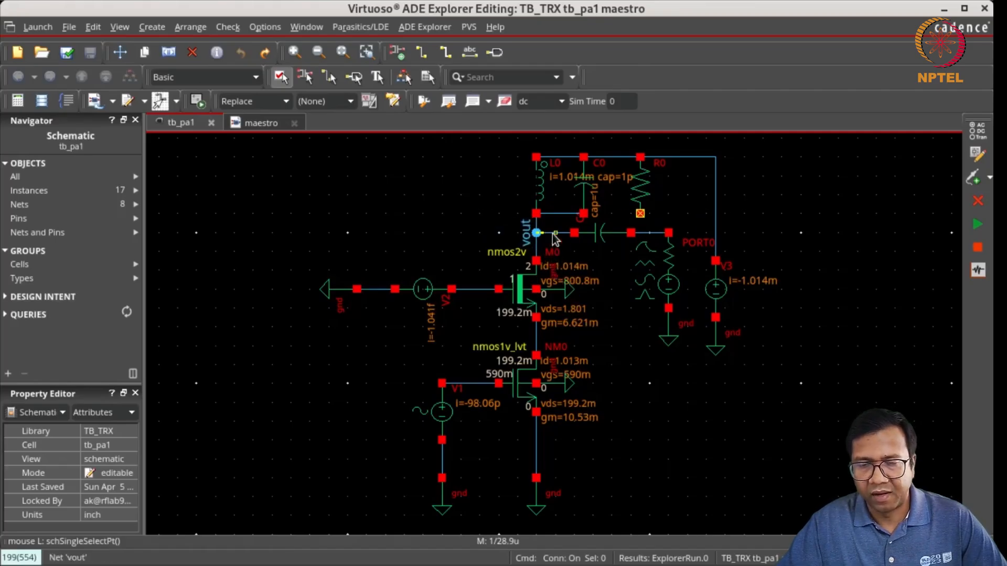
Delete the wire that connects the coupling capacitor and port branch to vout
key(Delete)
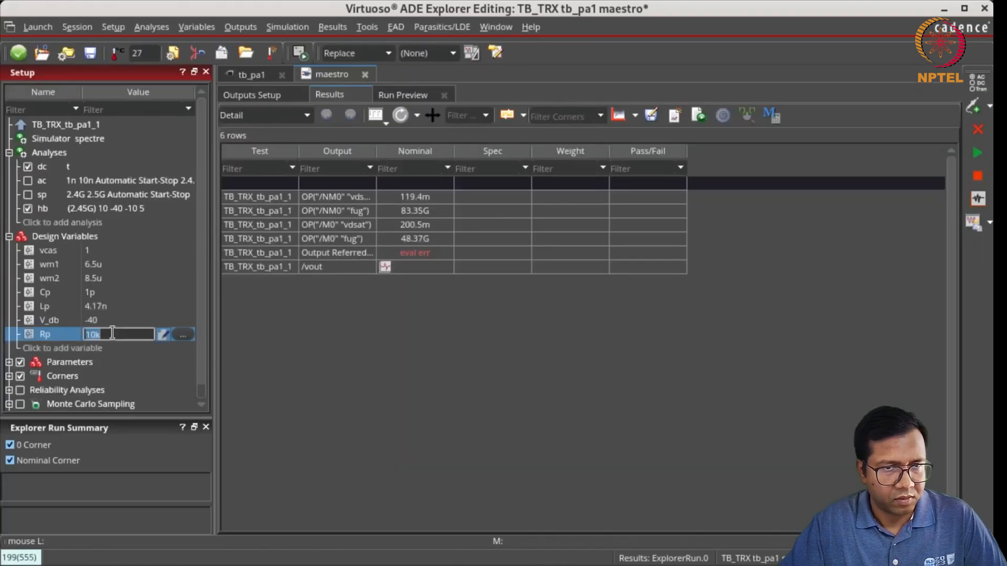
Parameterize design variable Rp with an Auto From/To specification starting at 3500 with 21 points
key(BackSpace)
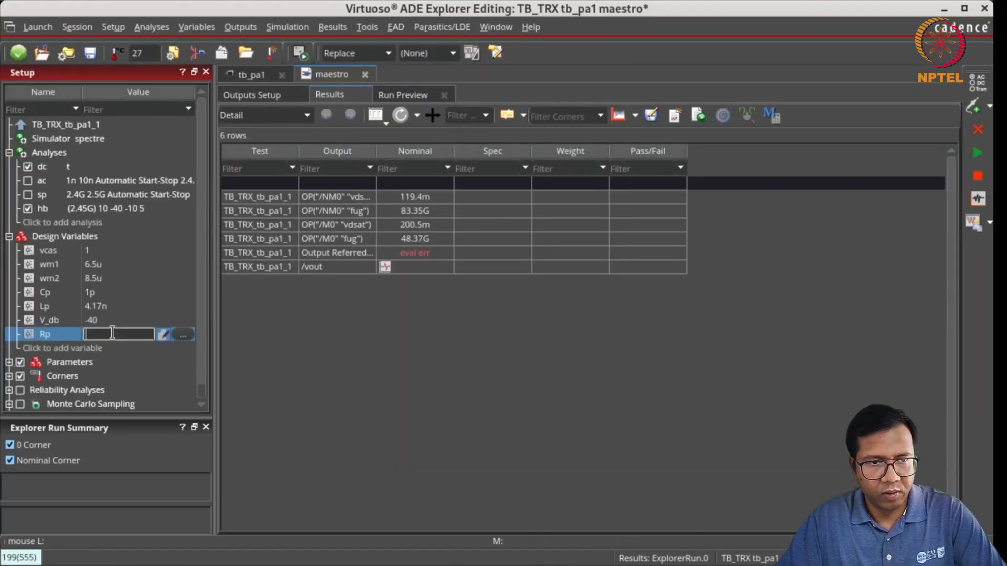
click(185, 335)
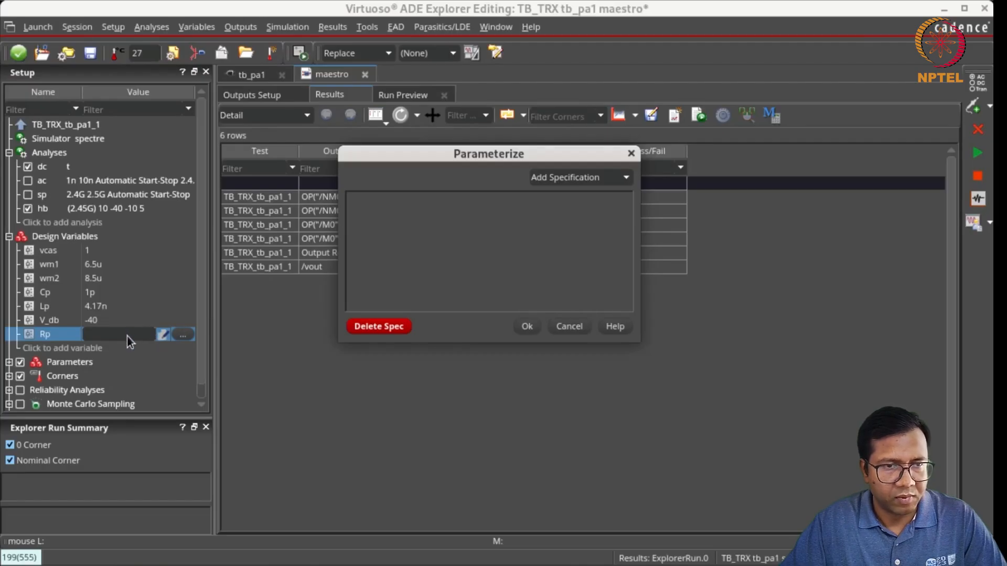
click(589, 181)
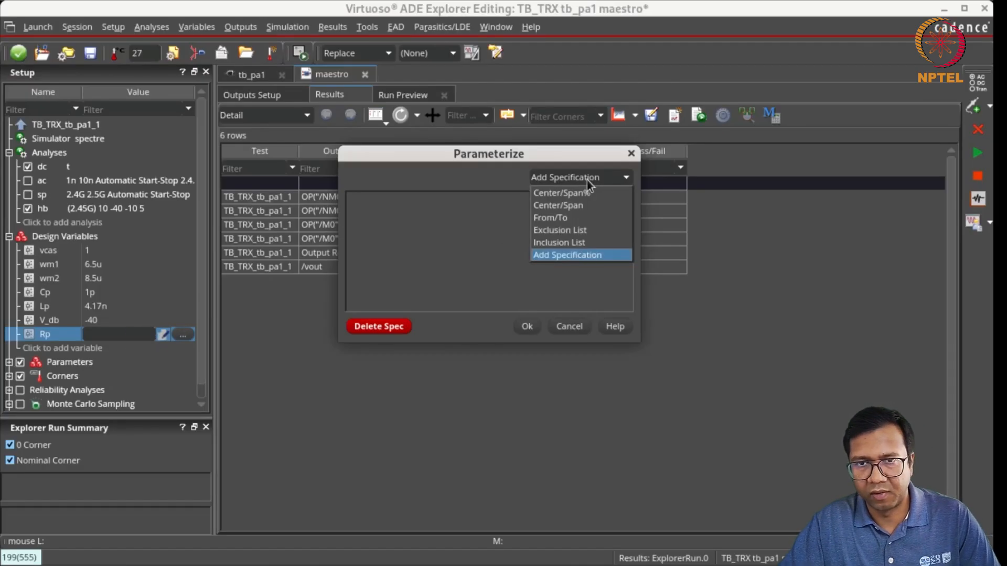
click(578, 216)
click(570, 253)
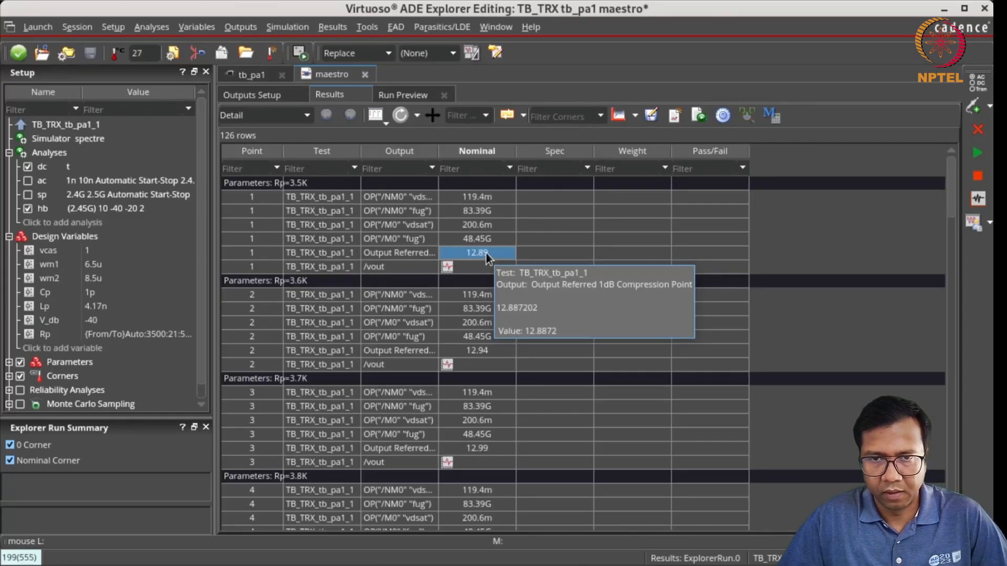
Plot the Output Referred 1dB Compression Point against the Rp sweep and inspect the curve near 13 dBm
right_click(480, 256)
click(532, 178)
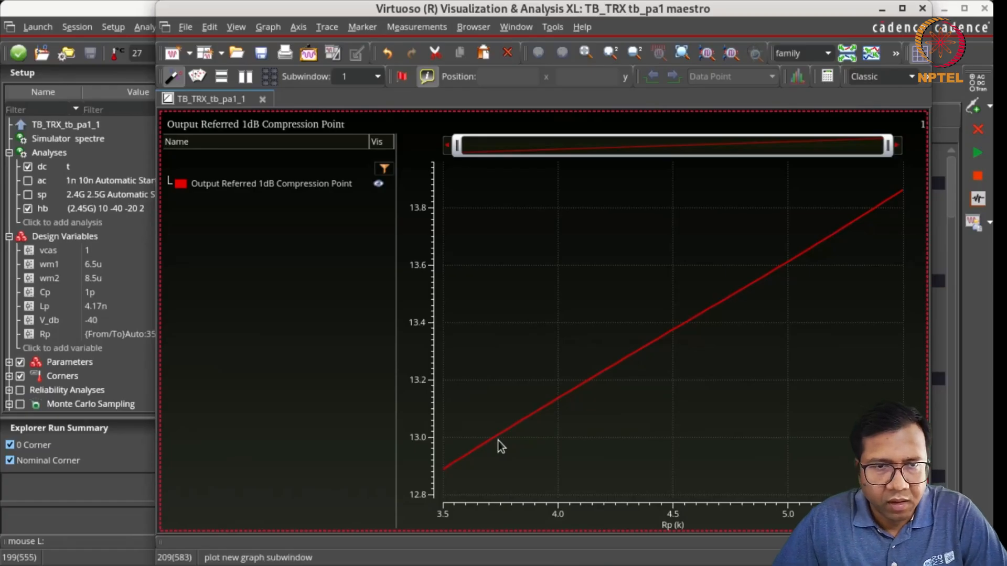
mouse_move(497, 441)
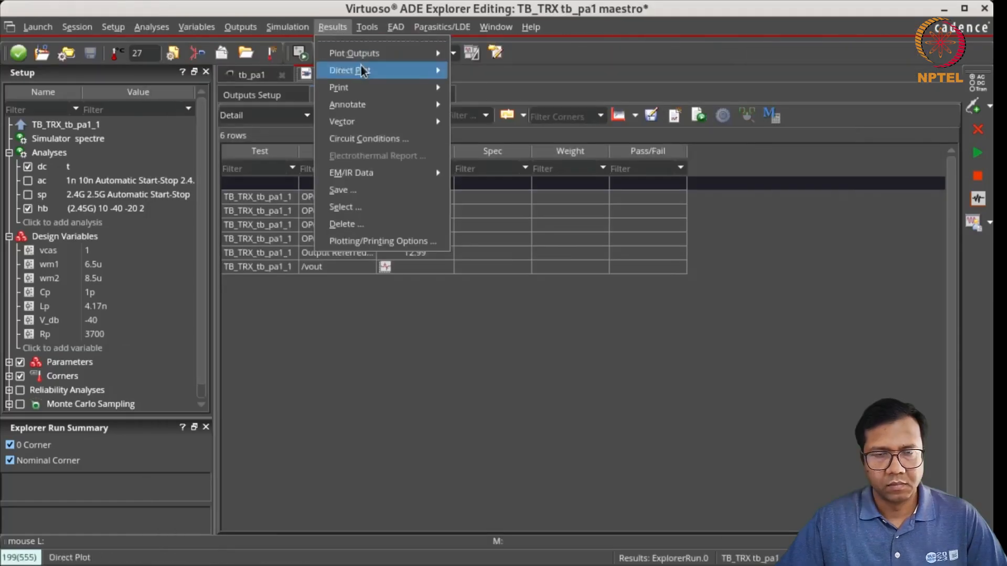
Plot the hb input-referred 1 dB compression curve of vout with the 2.45G first-order harmonic, and close the graph
mouse_move(362, 69)
click(470, 70)
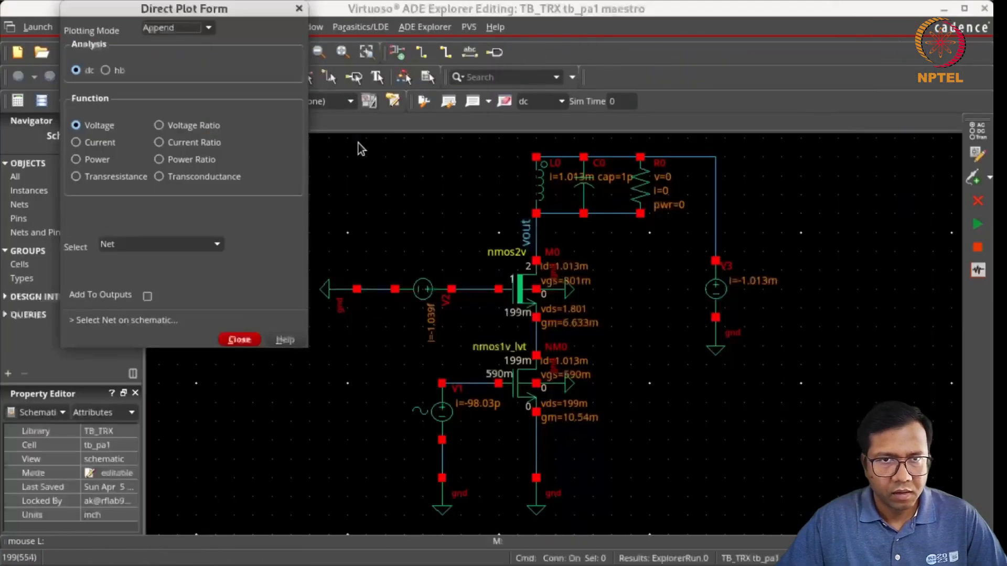
click(106, 72)
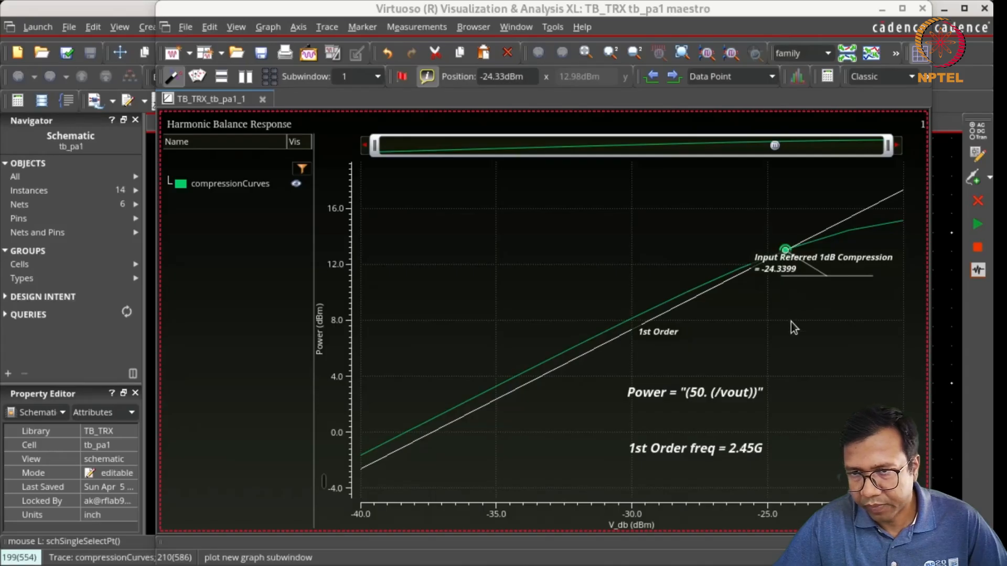
click(922, 8)
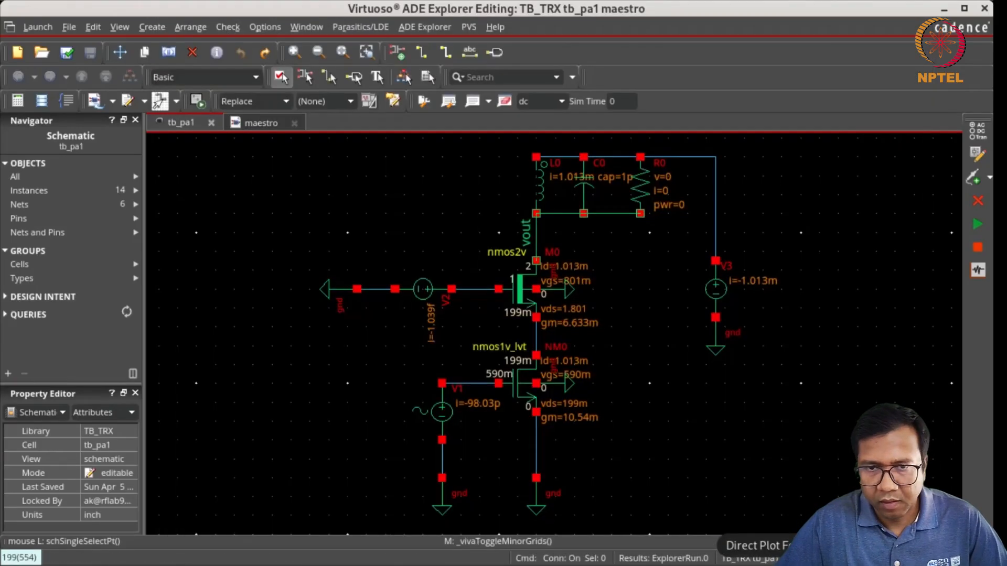
Plot the hb time-domain voltage of vout at V_db = -24 and inspect the waveform's trough and peak
click(766, 565)
drag(313, 228, 319, 121)
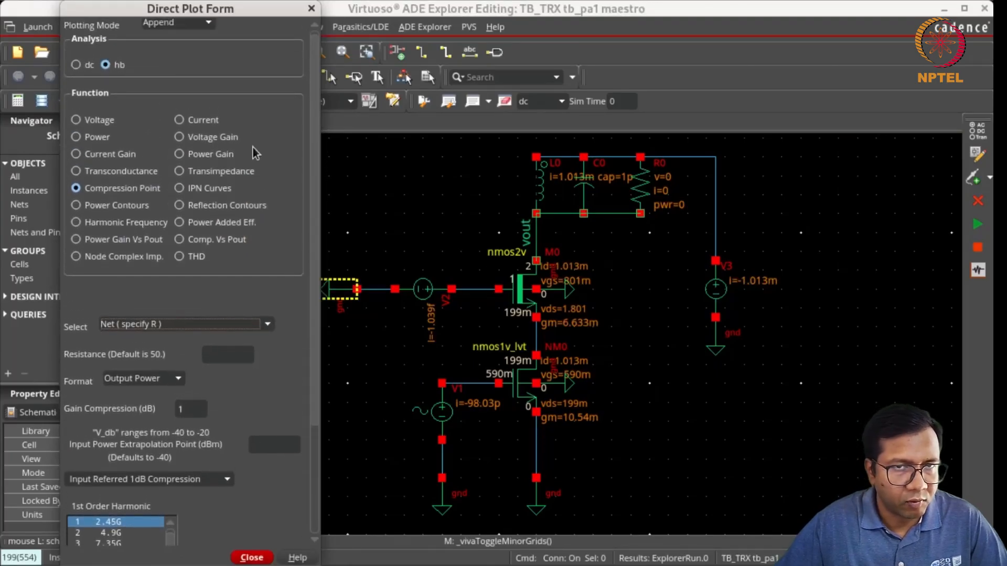
click(75, 120)
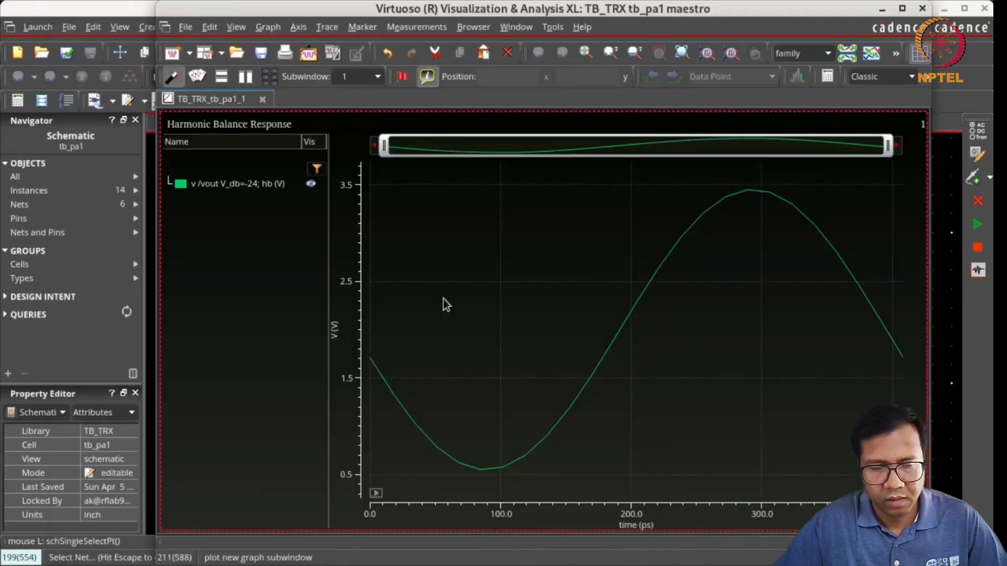
mouse_move(375, 358)
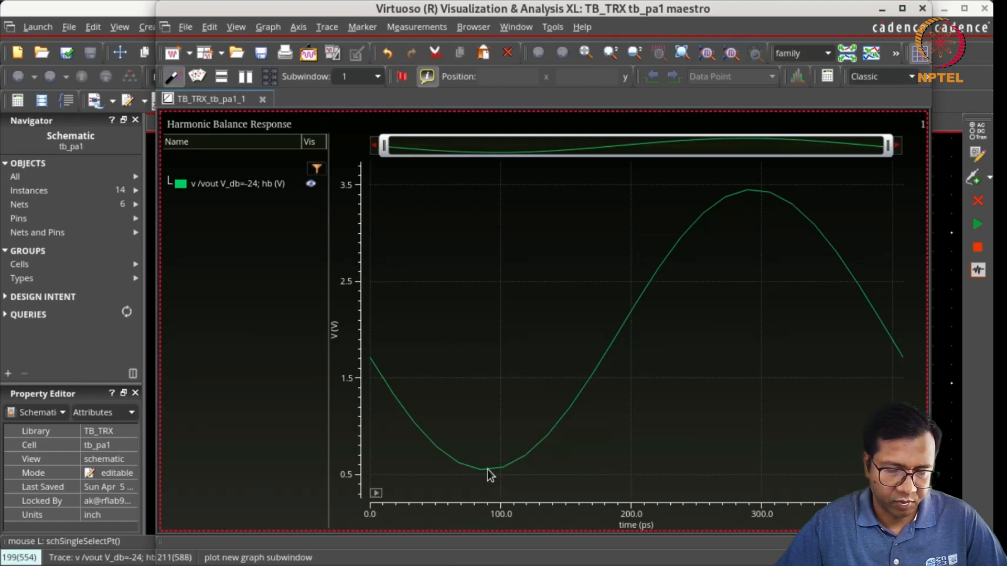
mouse_move(489, 473)
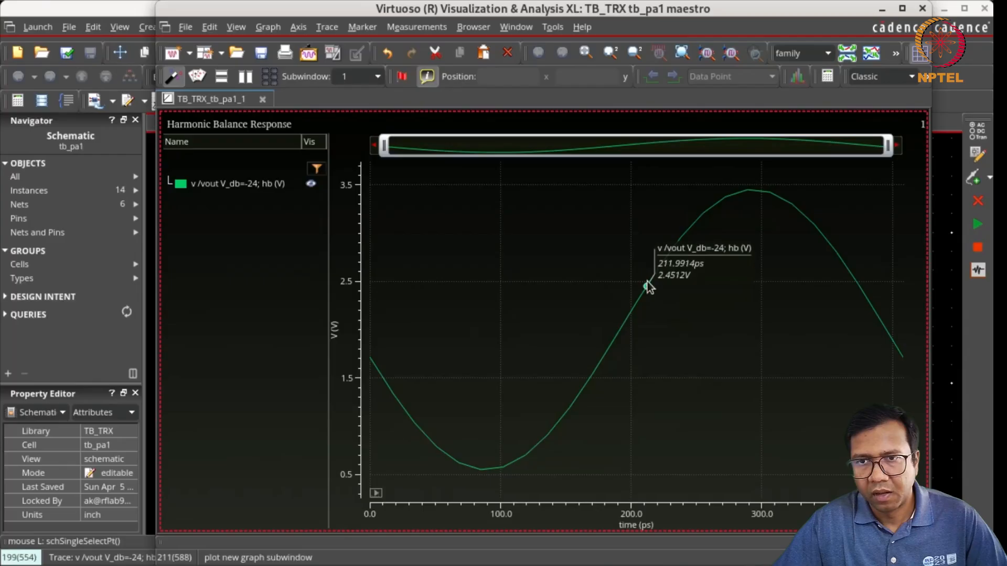
mouse_move(752, 190)
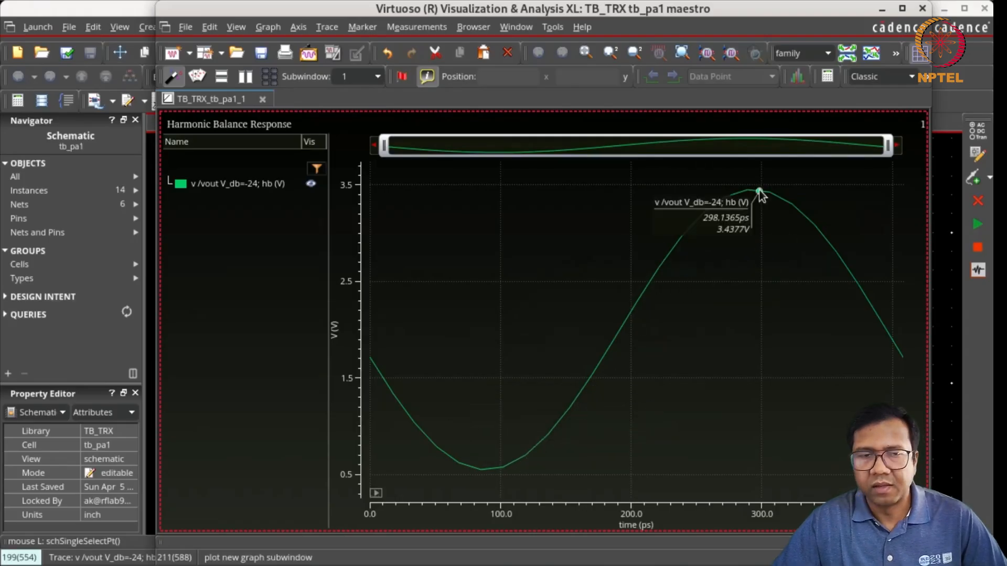
Add the hb voltage of the node between the two cascode transistors to the vout waveform plot and compare the swings
drag(601, 13, 463, 13)
click(847, 17)
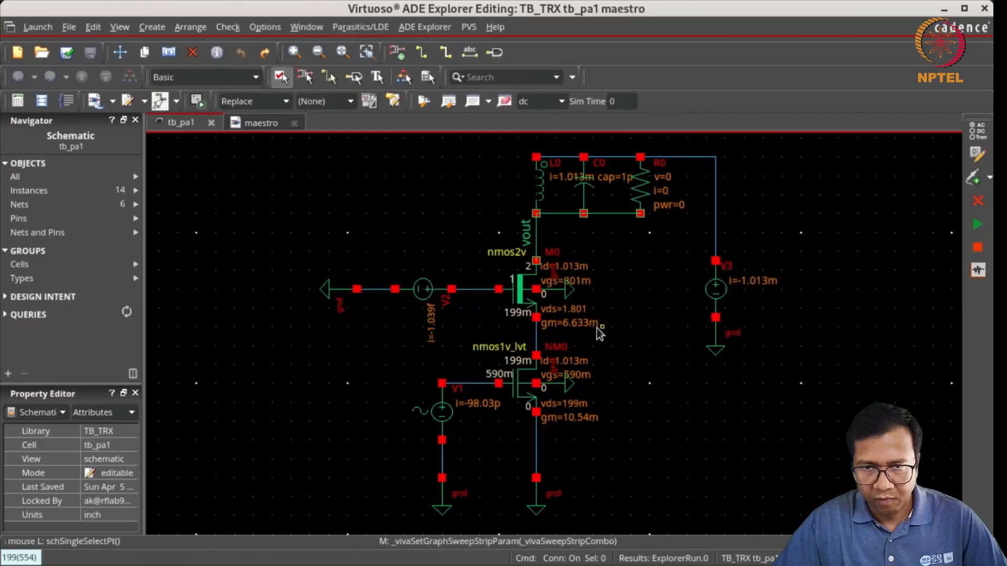
click(538, 338)
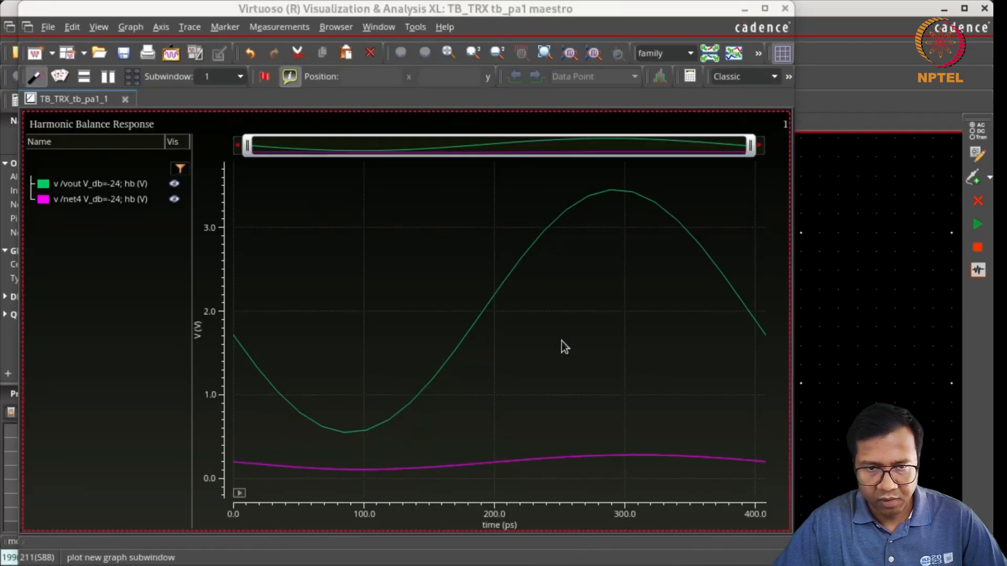
mouse_move(622, 458)
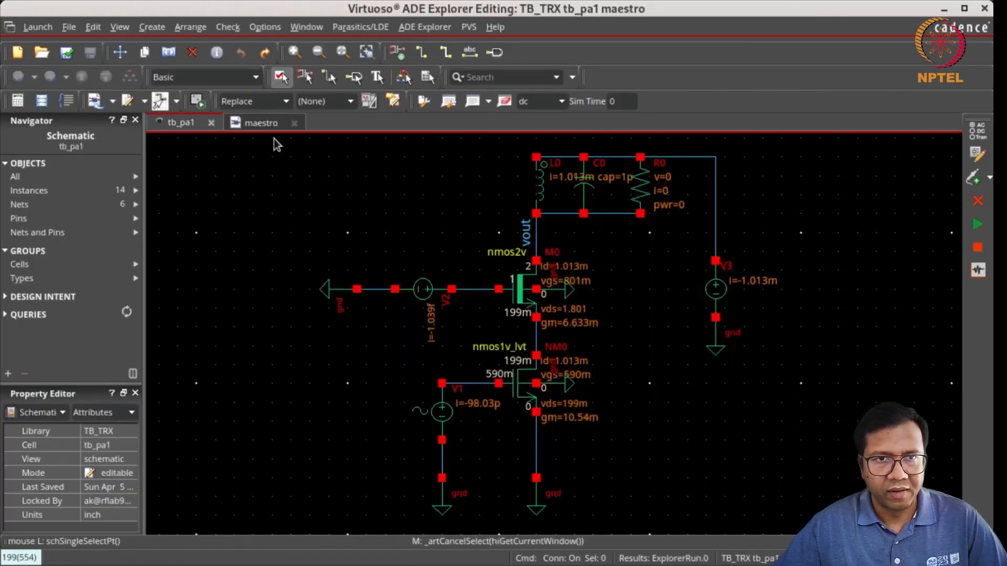
Check the Rp design variable in the maestro setup and return to the tb_pa1 schematic
click(261, 122)
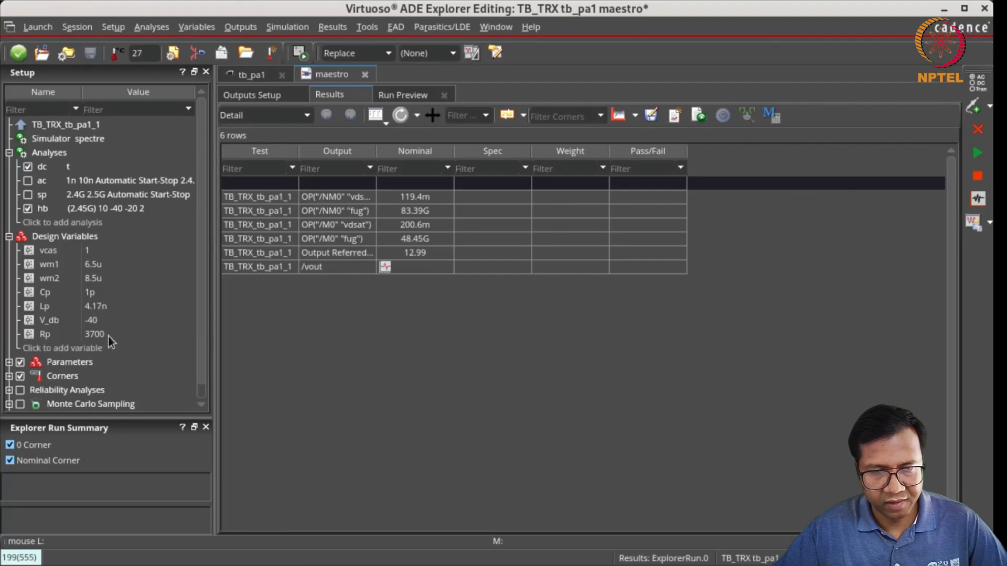
click(252, 74)
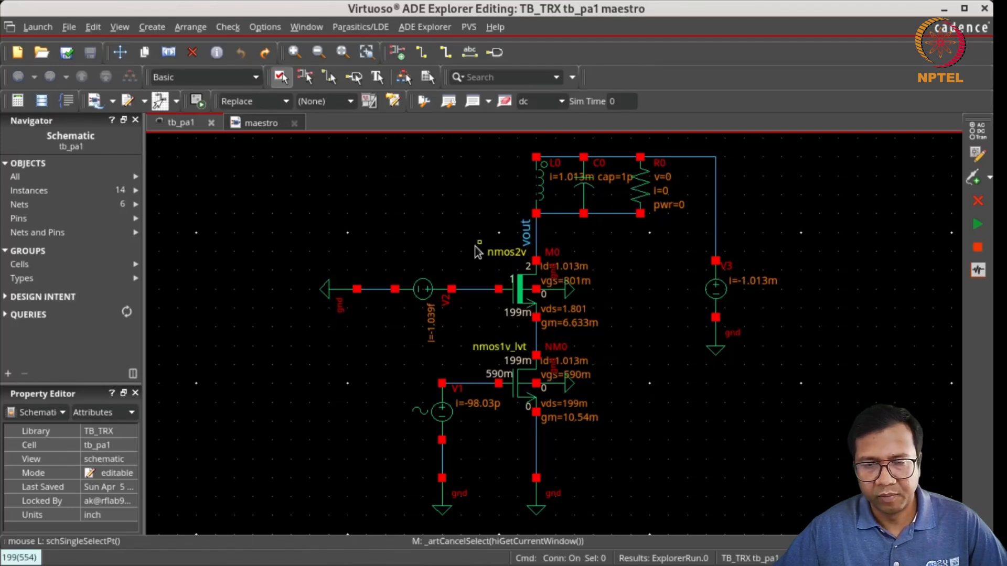
click(272, 125)
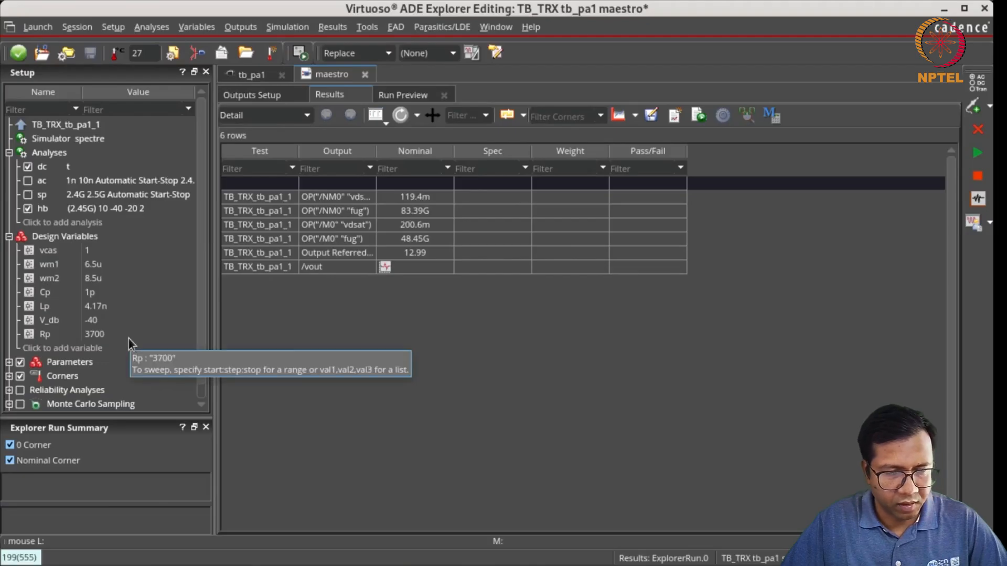
click(252, 76)
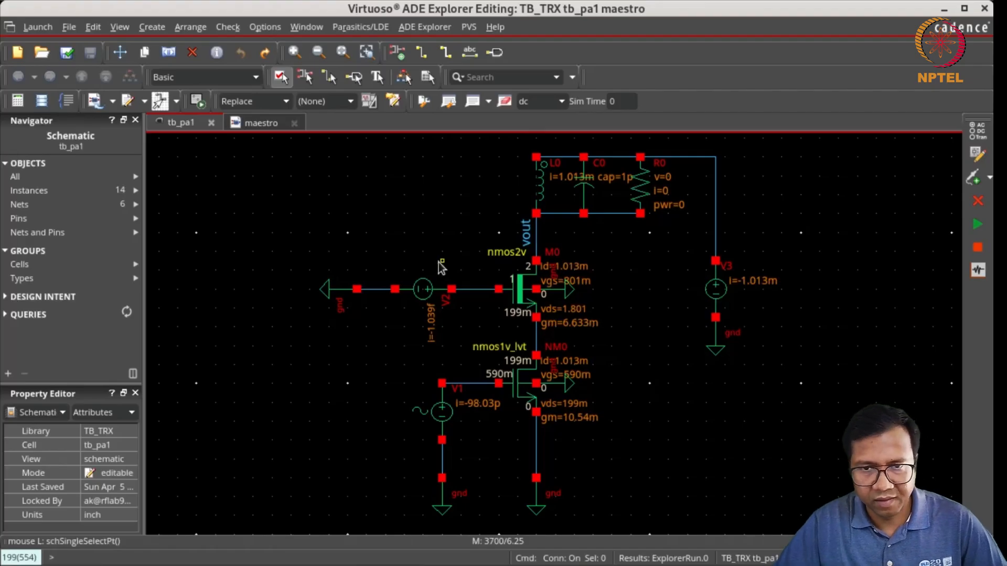
Set the multiplier of the lower transistor NM0 (nmos1v_lvt) to 10
click(519, 388)
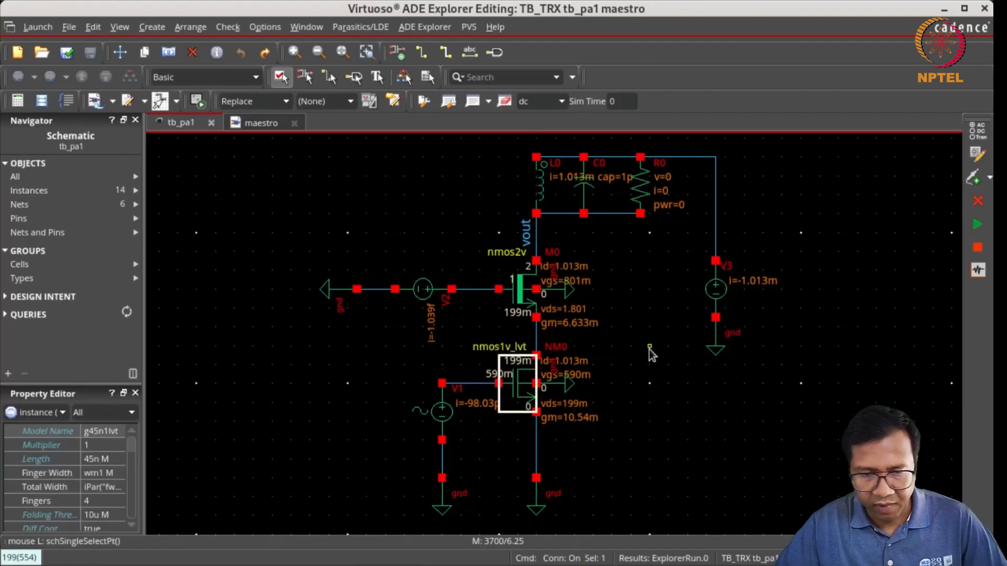
key(q)
click(470, 294)
text(0)
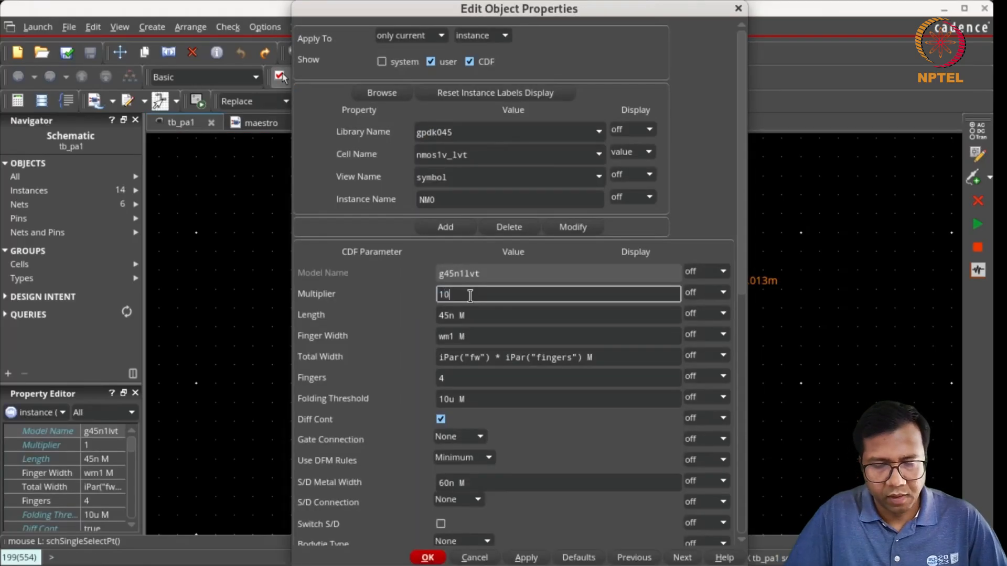
click(438, 558)
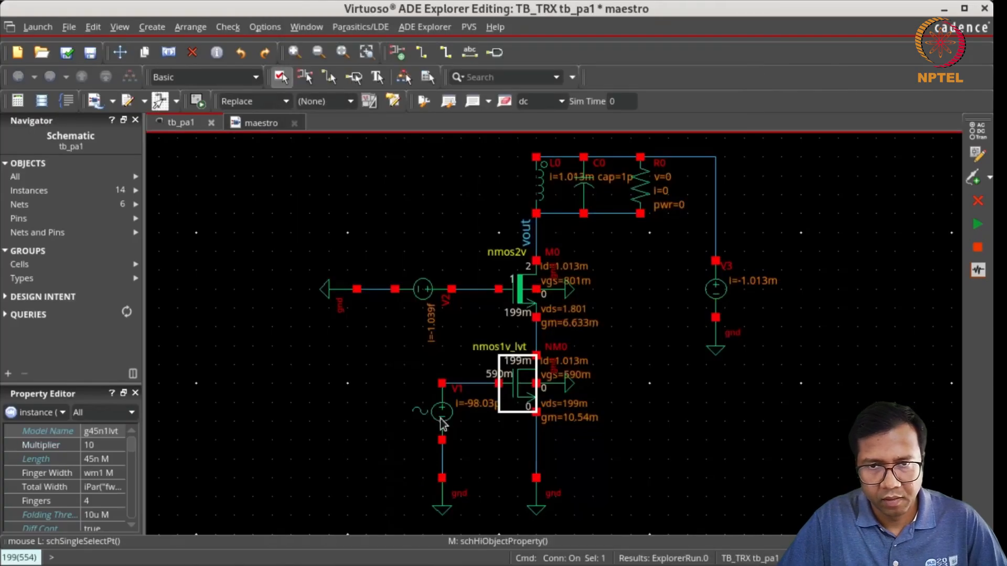
Set the multiplier of the cascode transistor M0 (nmos2v) to 10
click(520, 282)
key(q)
click(483, 292)
text(0)
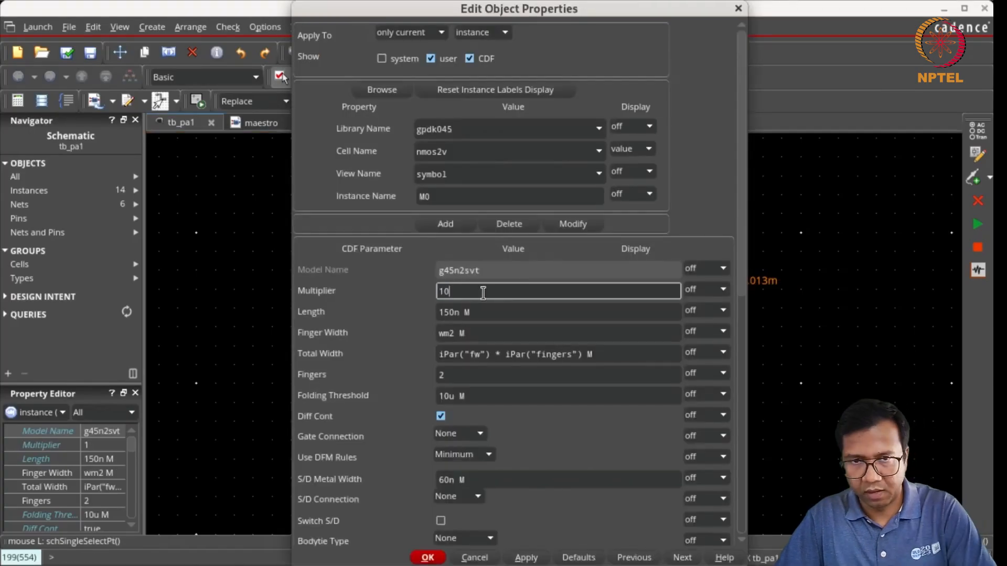
click(428, 558)
click(345, 448)
Turn the lower transistor into an array by renaming the instance NM0<1:59>
click(519, 382)
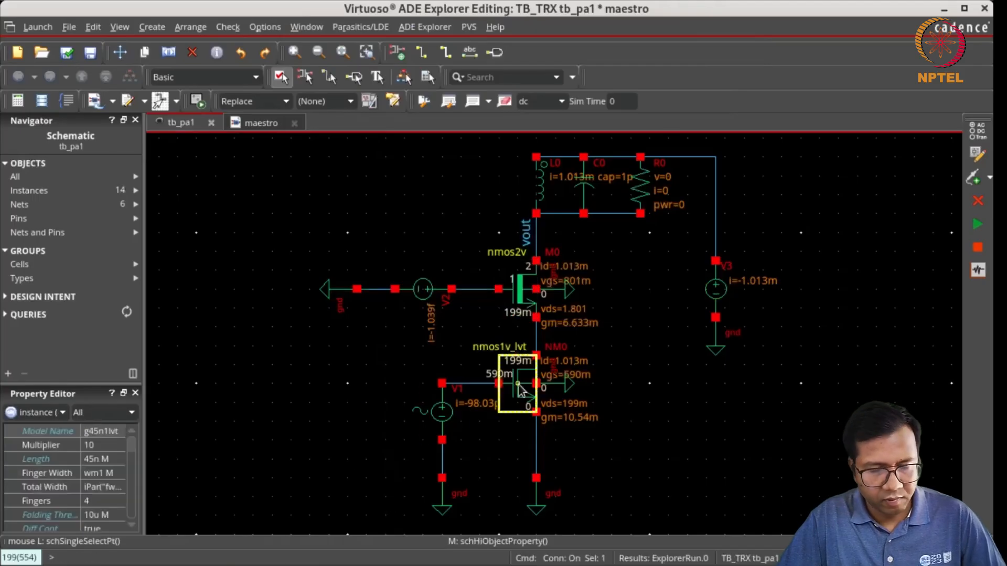
key(q)
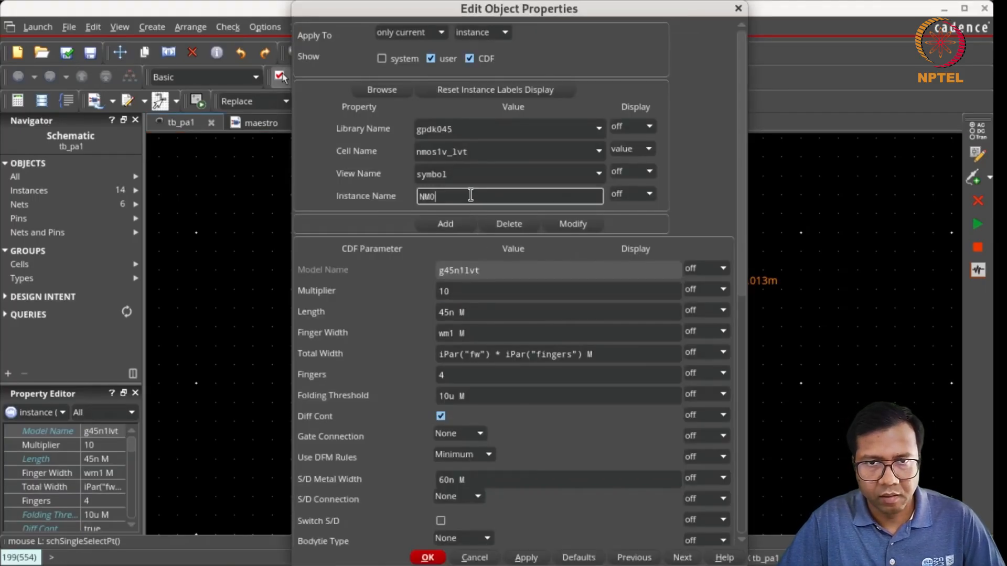
click(470, 196)
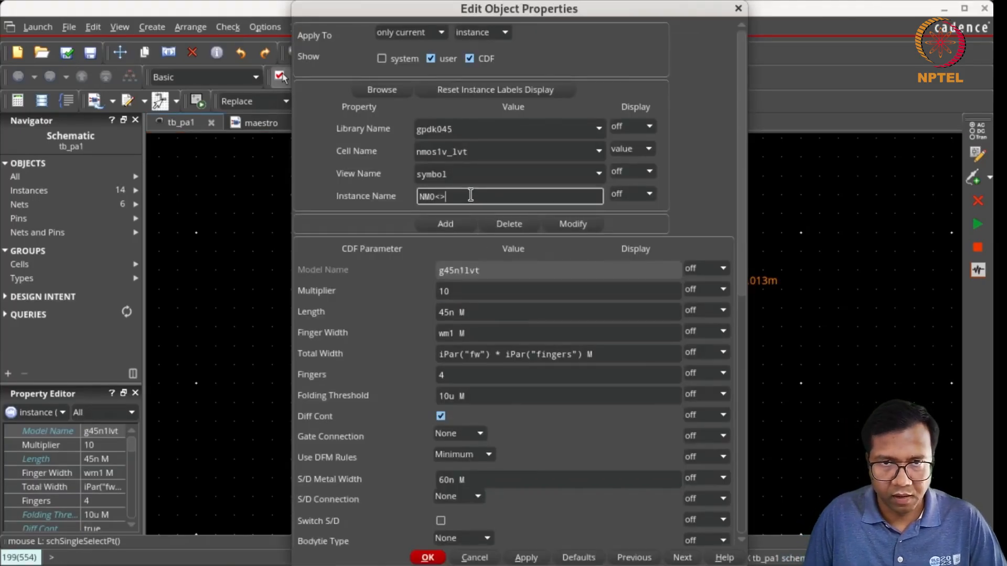
text(<1:59>)
key(Tab)
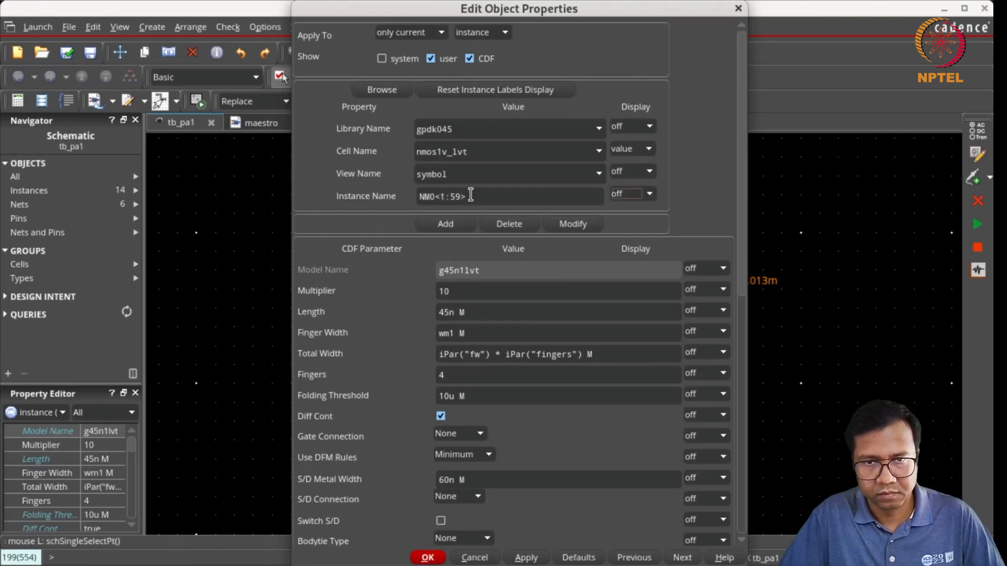
click(427, 557)
Turn the cascode transistor into an array by renaming the instance M0<1:59>
click(513, 314)
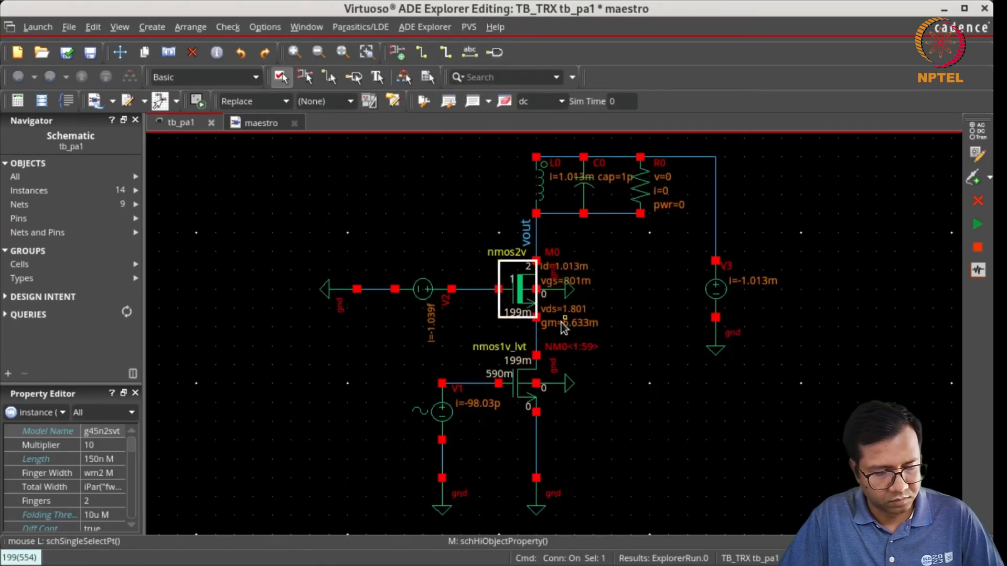
key(q)
click(458, 197)
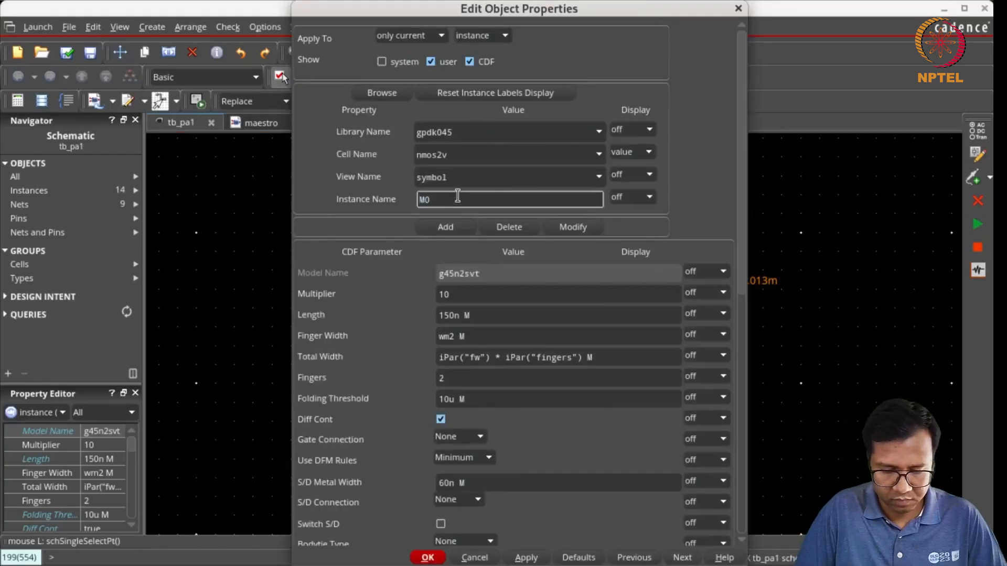
text(<1:59>)
key(Tab)
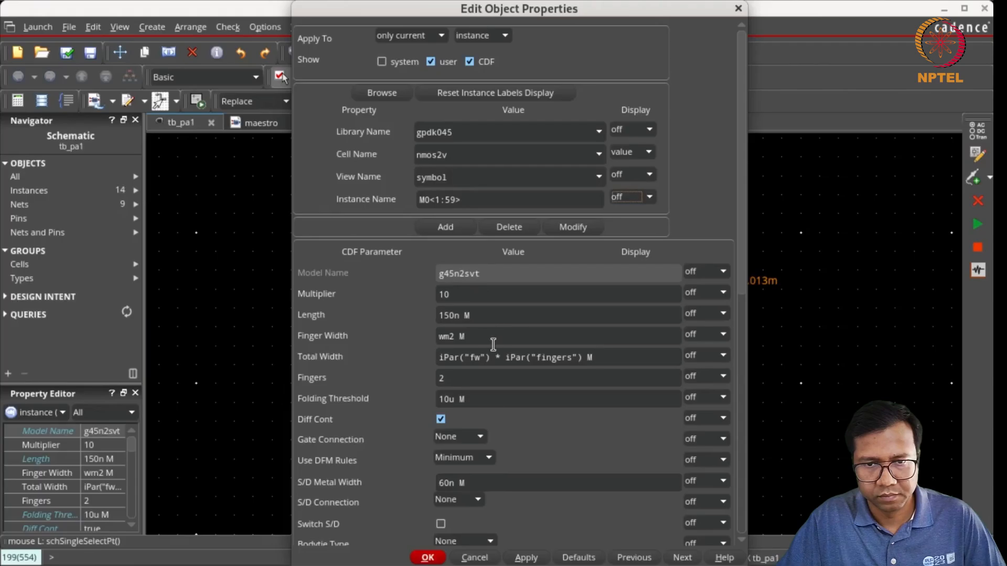
click(428, 557)
Set the design variable Cp to 0 in the maestro setup
click(294, 98)
click(103, 293)
click(102, 294)
text(0)
key(Return)
click(316, 309)
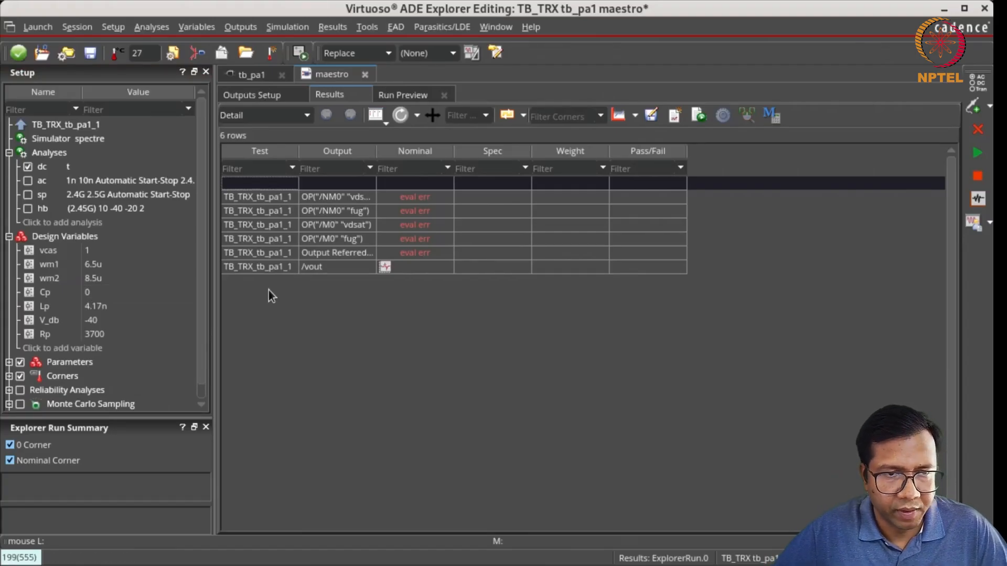
Set the design variable Rp to 6.25 and enable the ac analysis
click(105, 335)
click(108, 335)
text(6.25)
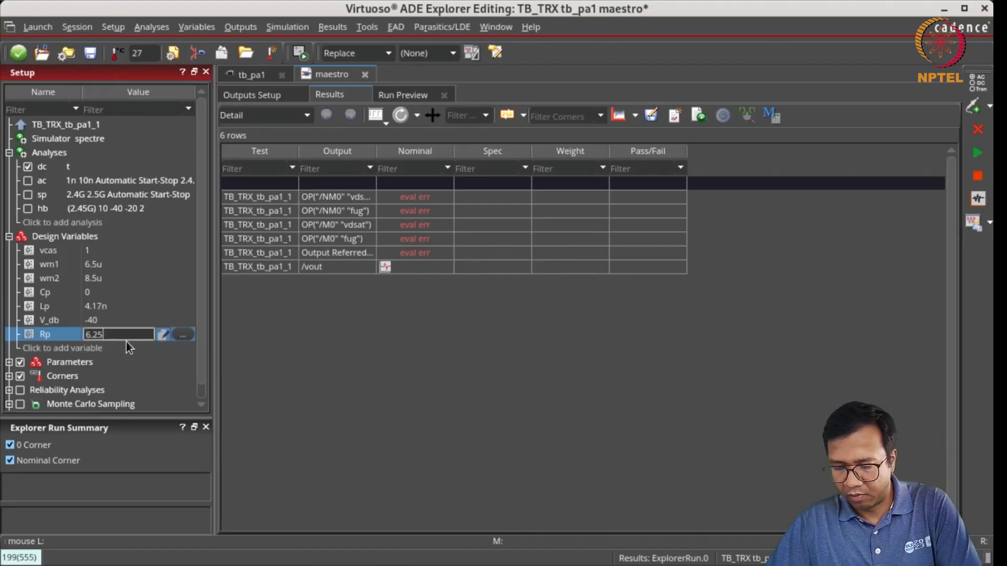
key(Return)
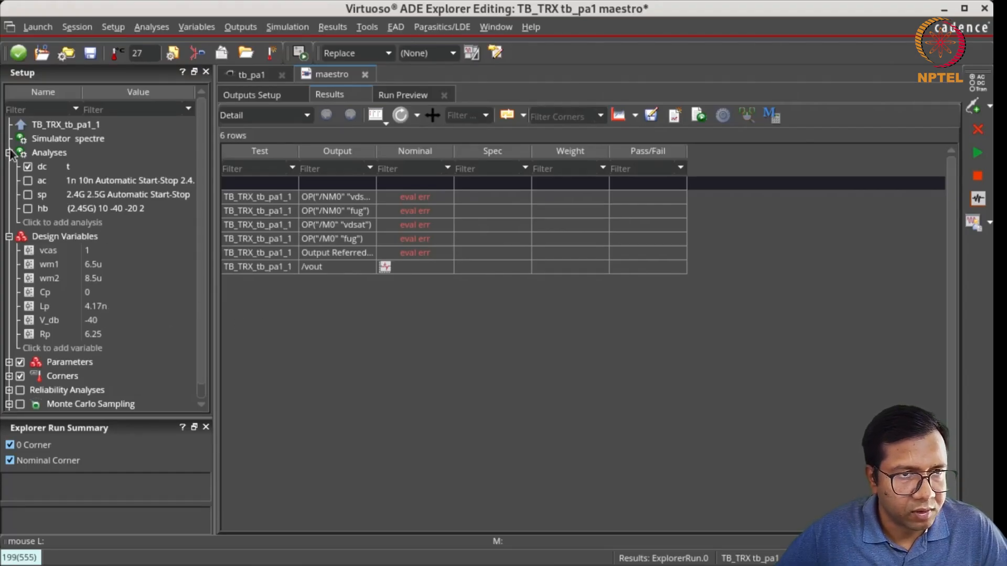
click(28, 180)
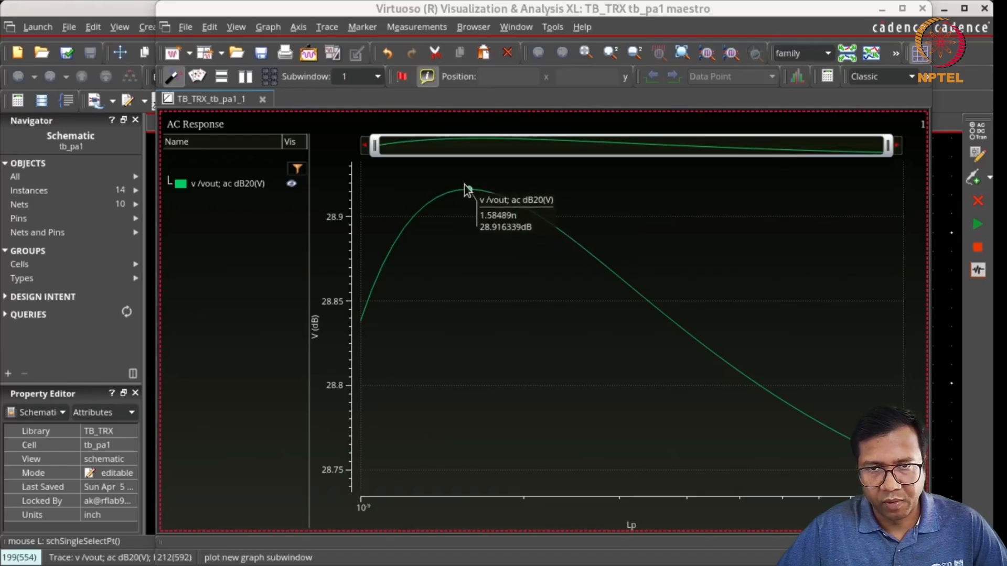
Close the AC response graph of vout versus Lp and set the design variable Lp to 1.6n
click(922, 8)
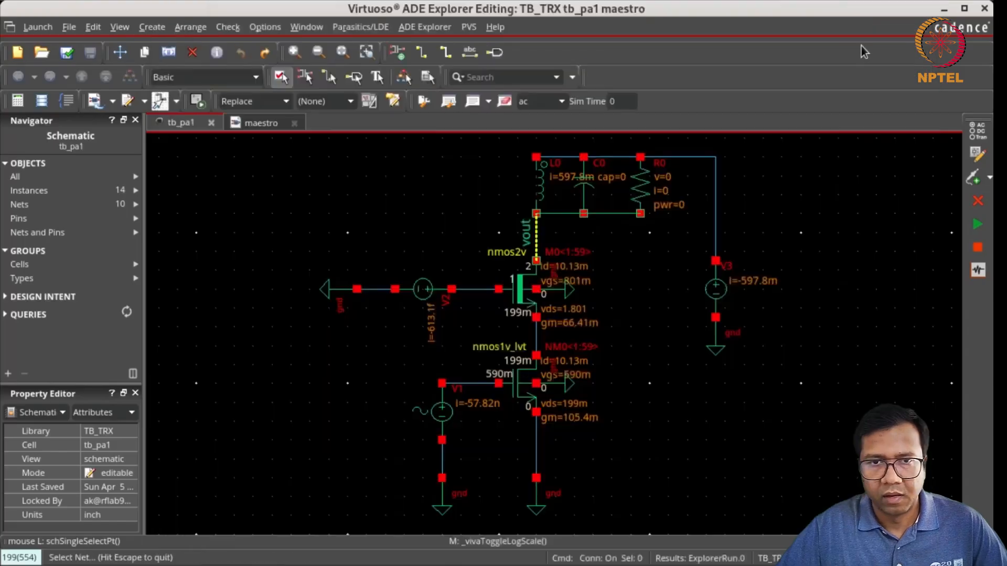
click(252, 124)
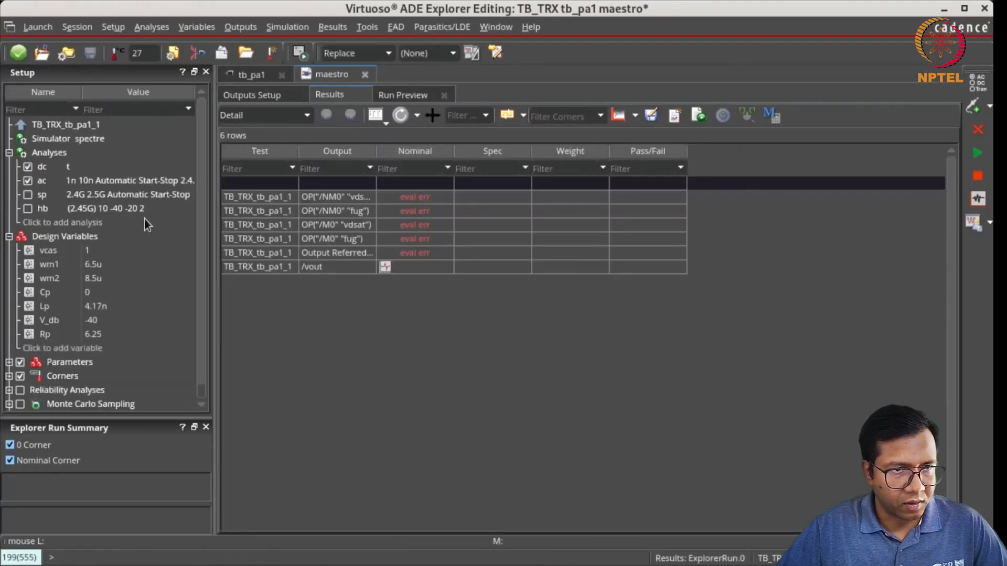
click(99, 307)
click(107, 306)
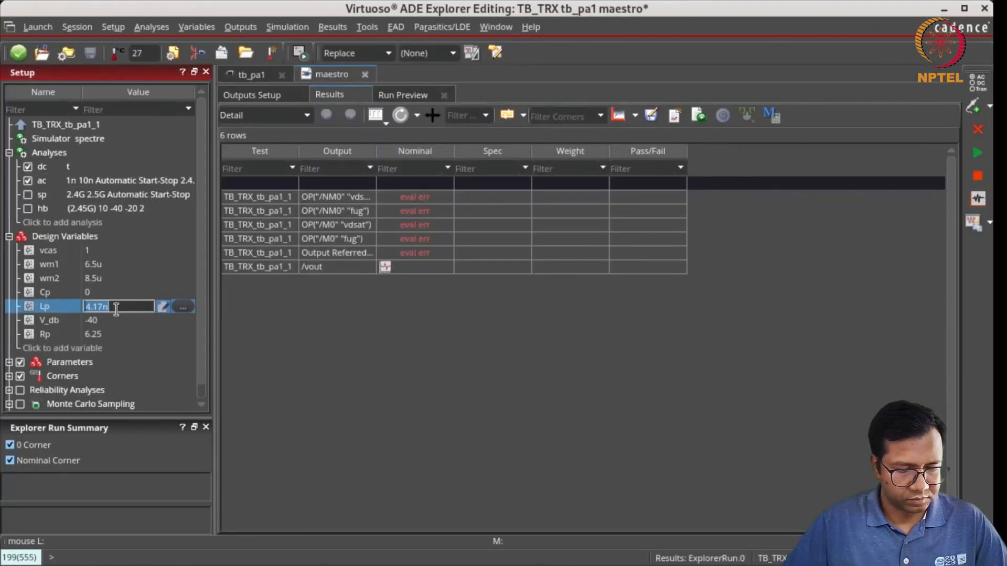
text(1.6n)
key(Return)
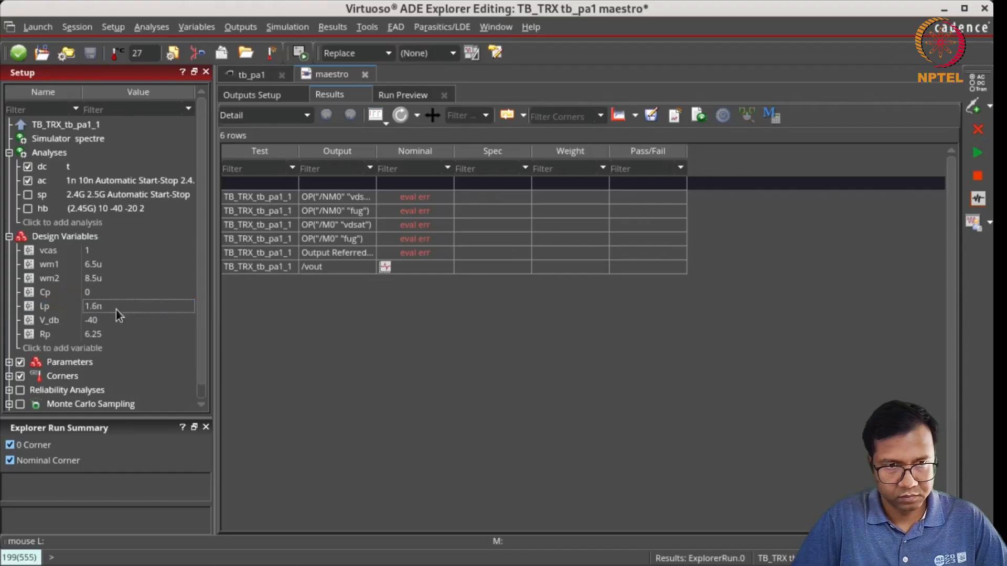
click(401, 351)
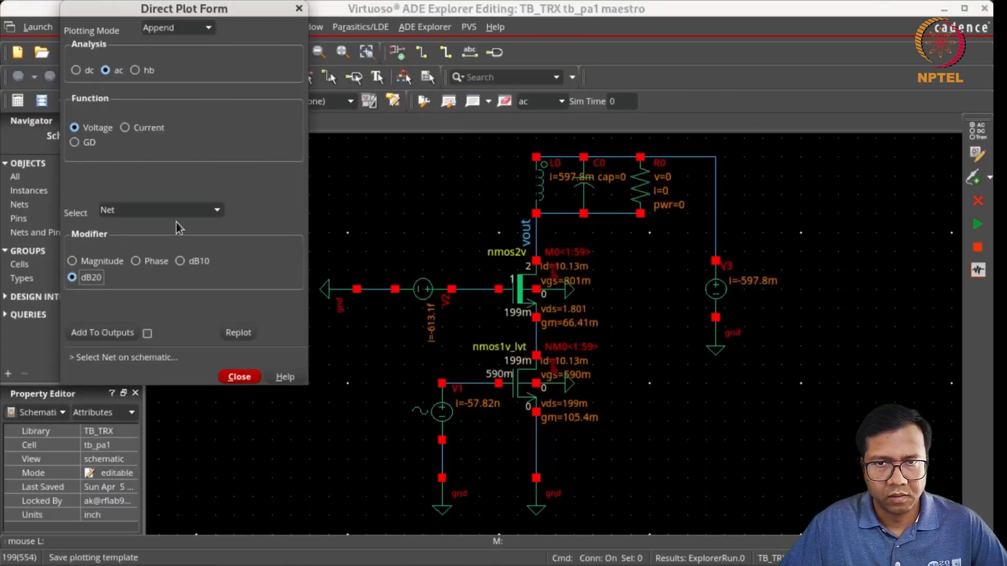
Plot the ac response of net vout in dB20 and examine the output referred 1 dB compression point in the results
click(540, 241)
mouse_move(423, 213)
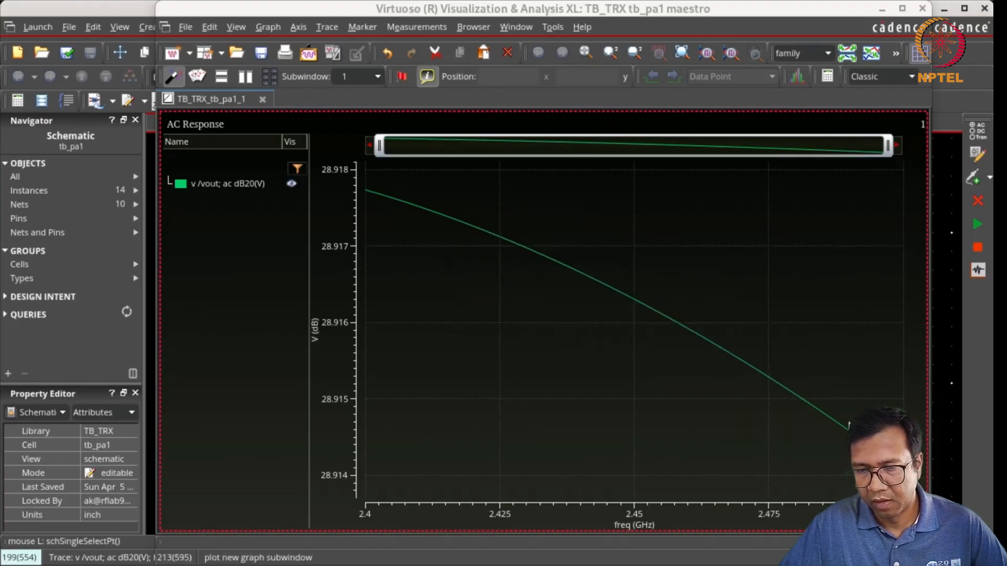
mouse_move(642, 308)
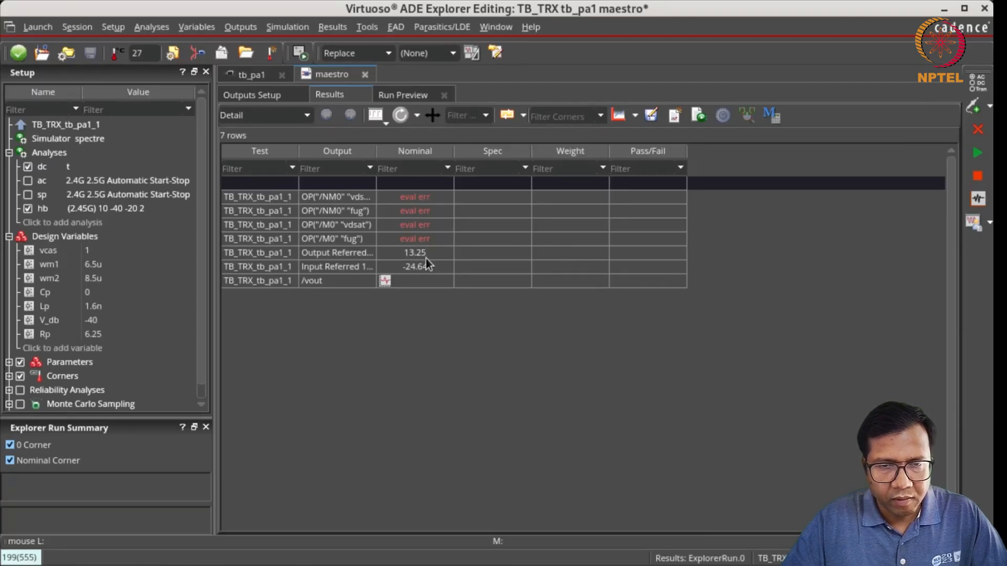
mouse_move(426, 259)
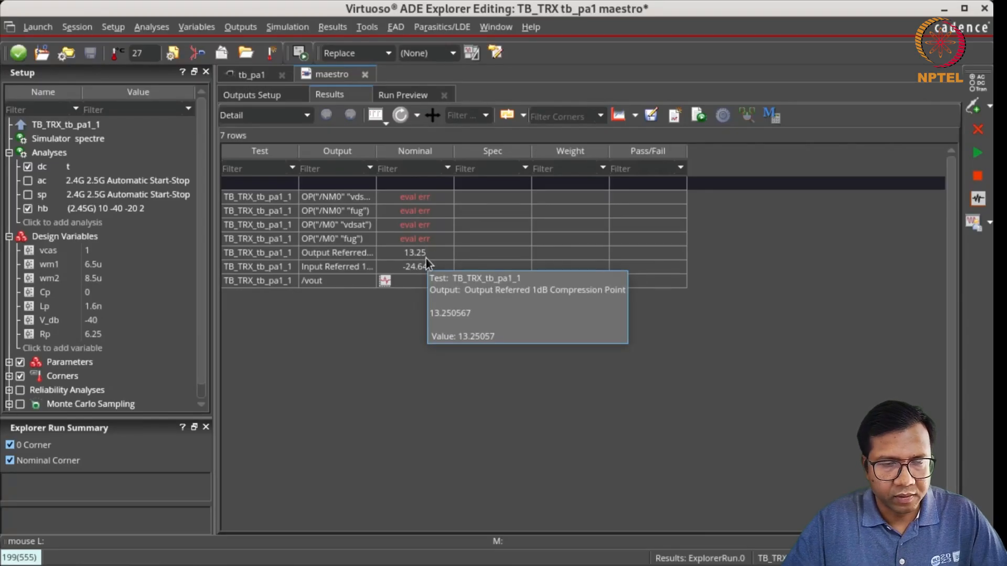
Set up a direct plot of the hb compression point using Net ( specify R ) with a resistance of 6.25
click(335, 26)
mouse_move(361, 71)
click(465, 70)
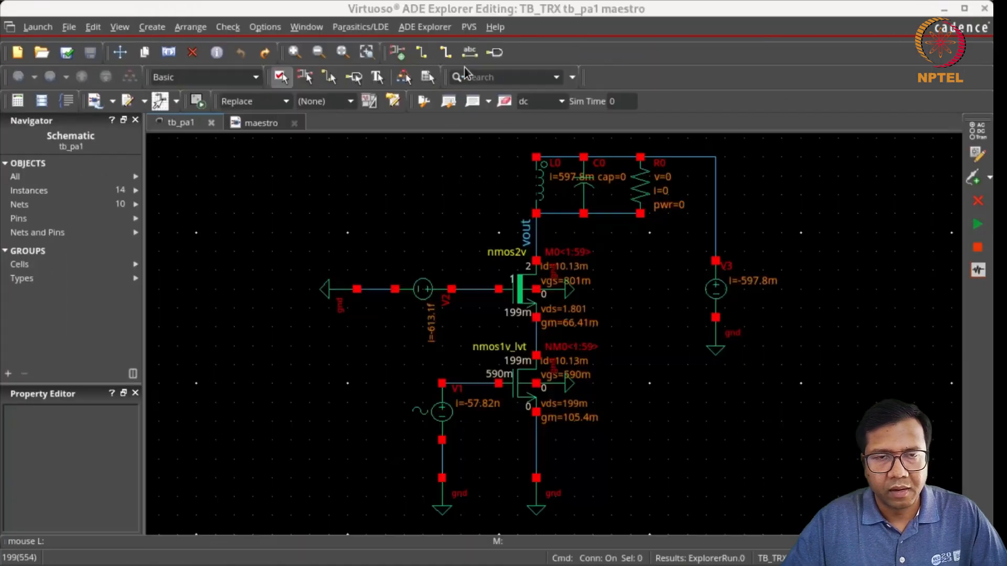
drag(313, 179, 315, 120)
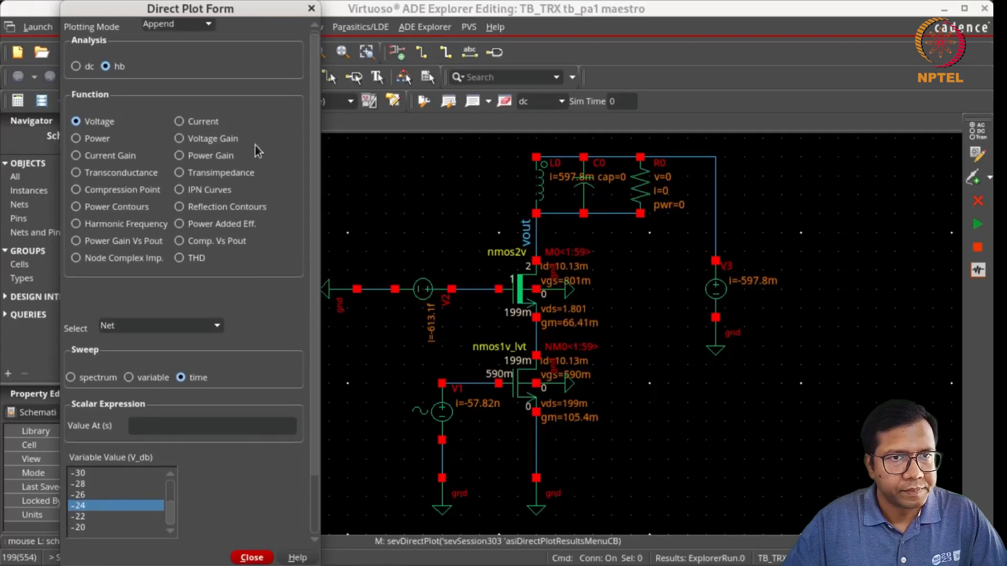
click(90, 190)
drag(315, 195, 312, 288)
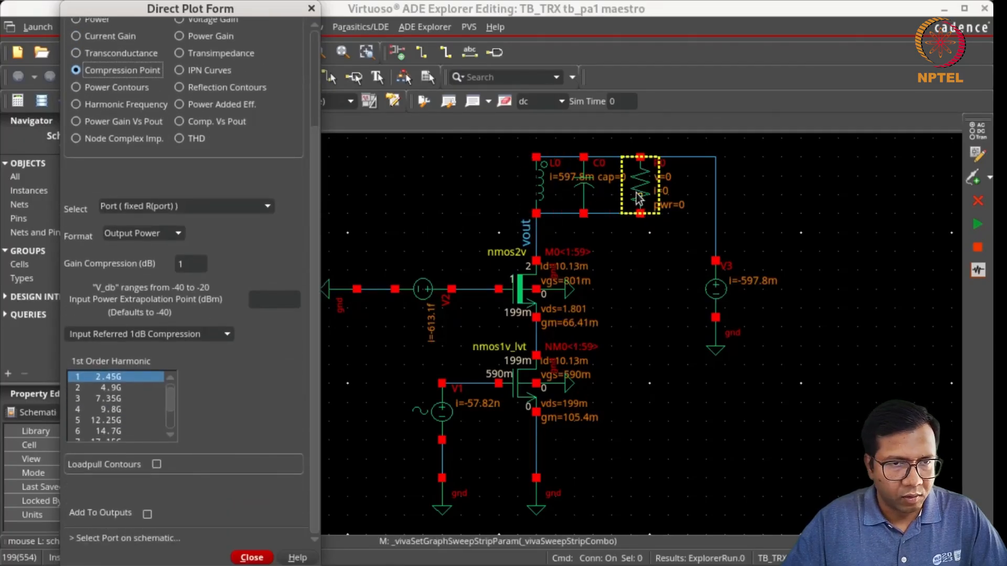
click(168, 208)
click(157, 256)
click(226, 256)
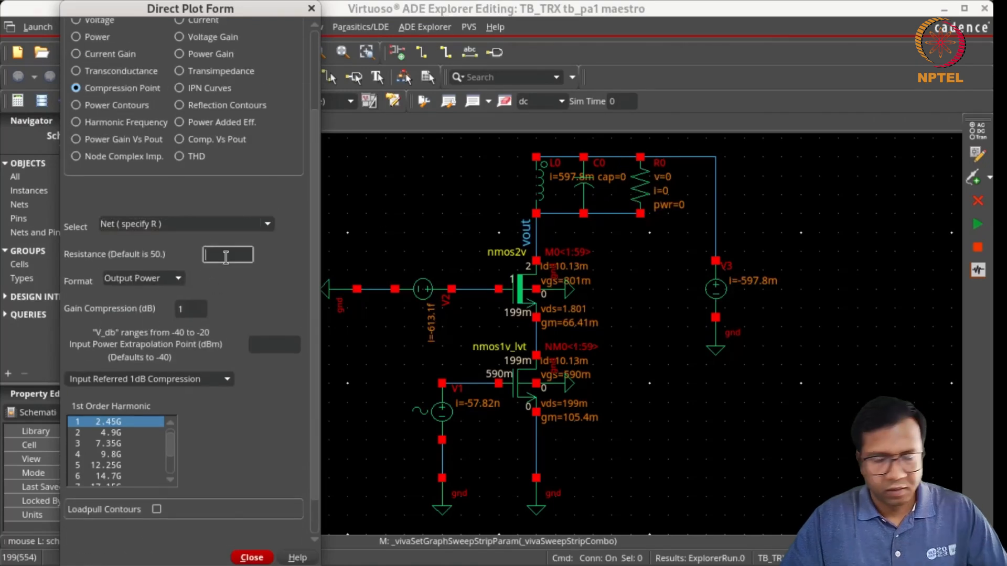
text(6.25)
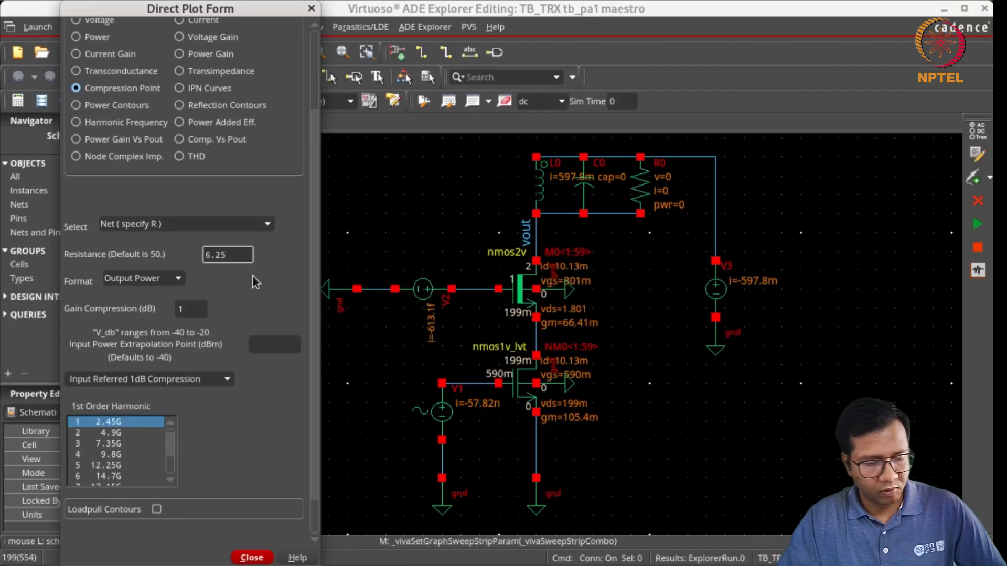
key(Tab)
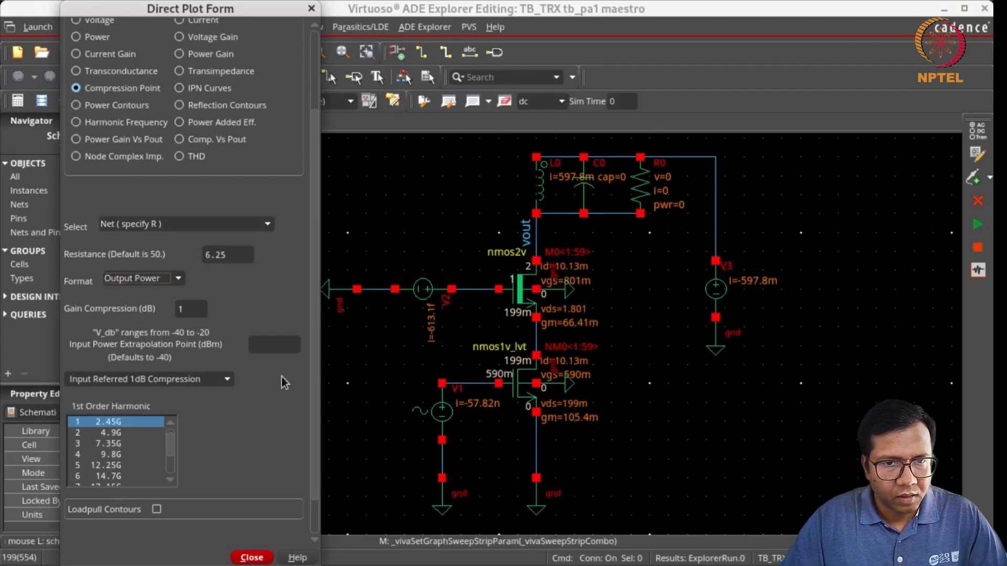
Plot the Output Referred 1dB Compression of net vout at the 2.45G first-order harmonic, and close the graph after reading it
drag(312, 365, 316, 401)
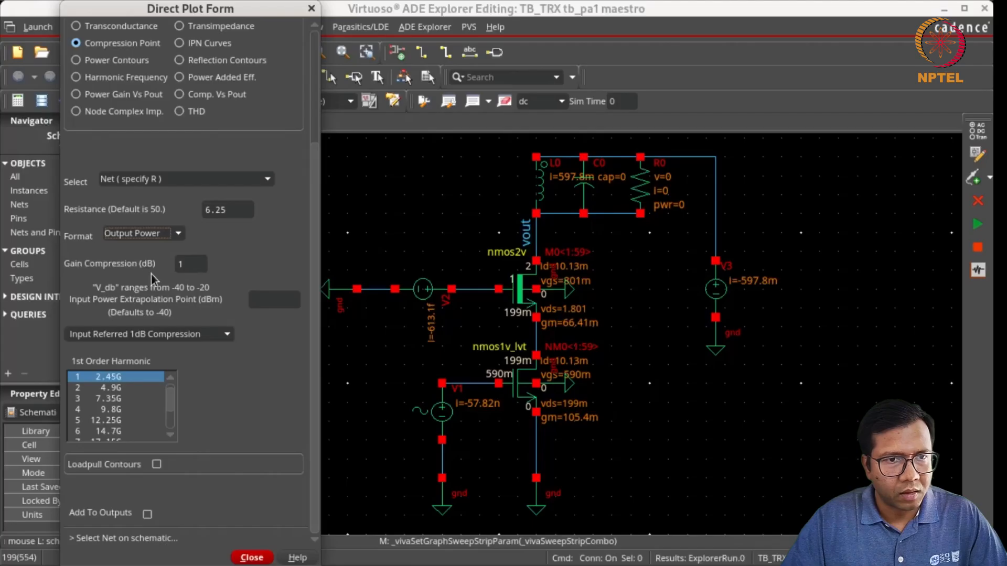
click(176, 334)
click(175, 360)
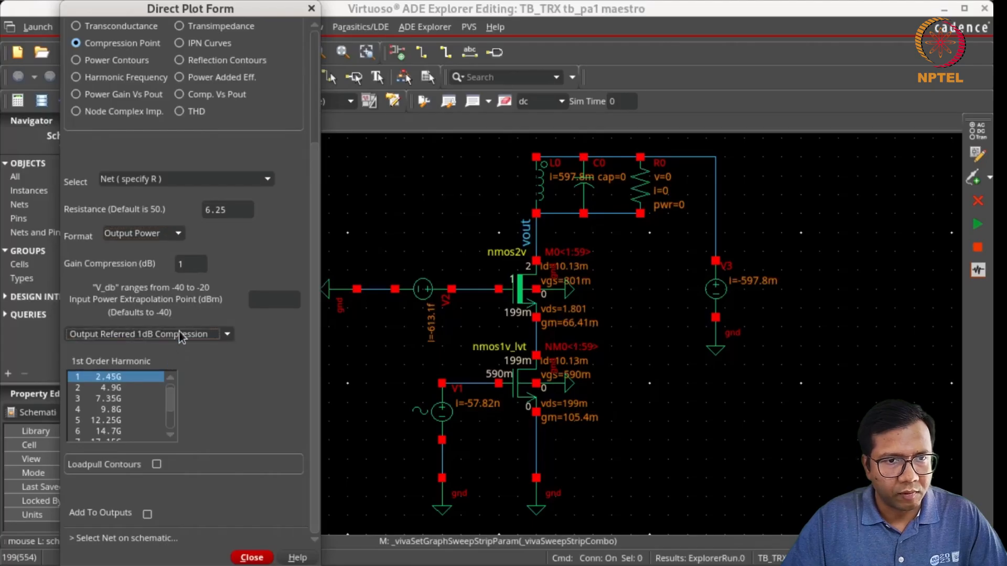
click(534, 234)
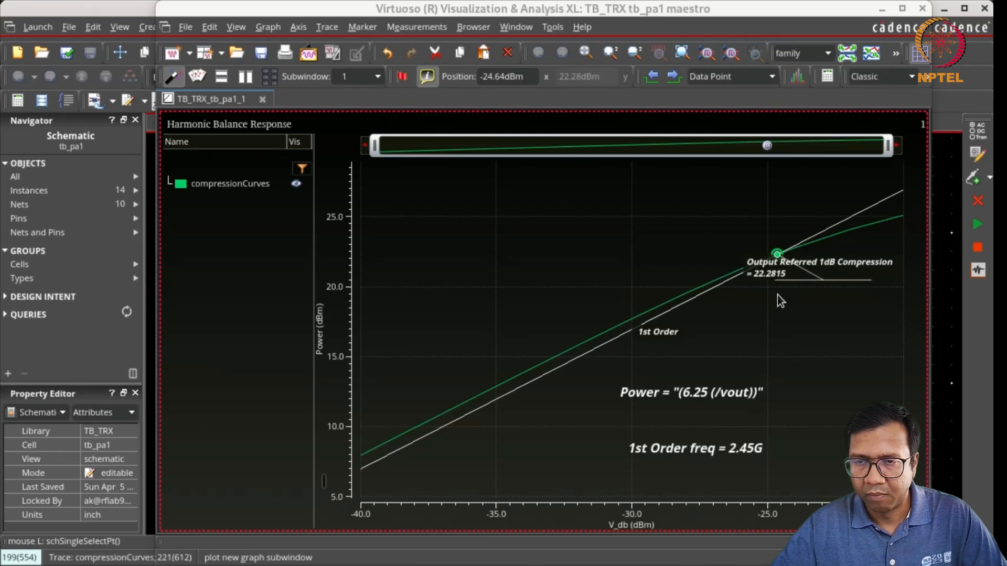
click(921, 9)
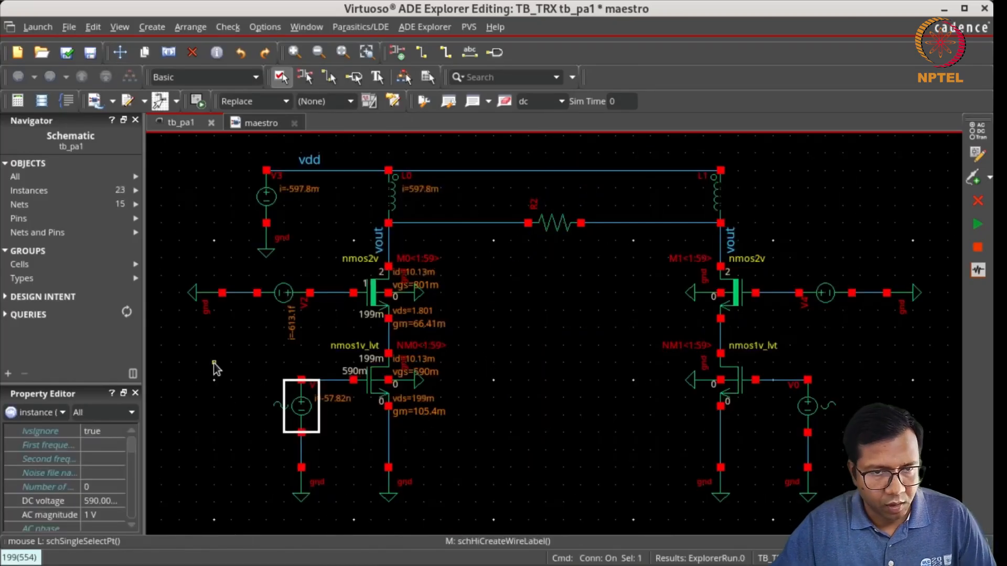
Set source V1's AC magnitude to 0.5 V and its amplitude to 10**(V_db/20)/2 V
key(q)
drag(677, 323, 674, 450)
click(460, 208)
text(0.5)
key(Tab)
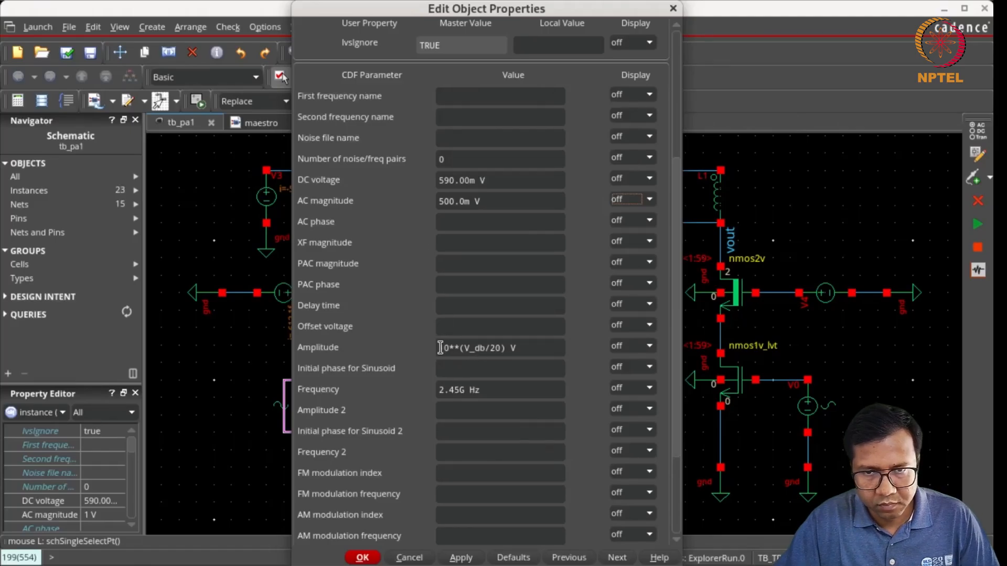
click(506, 347)
text(/2)
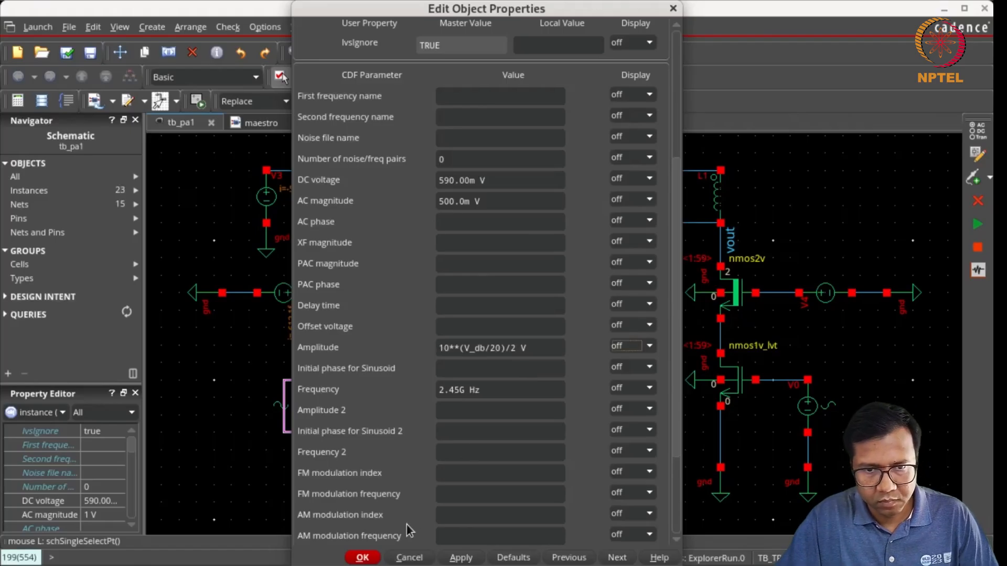
click(375, 558)
click(521, 439)
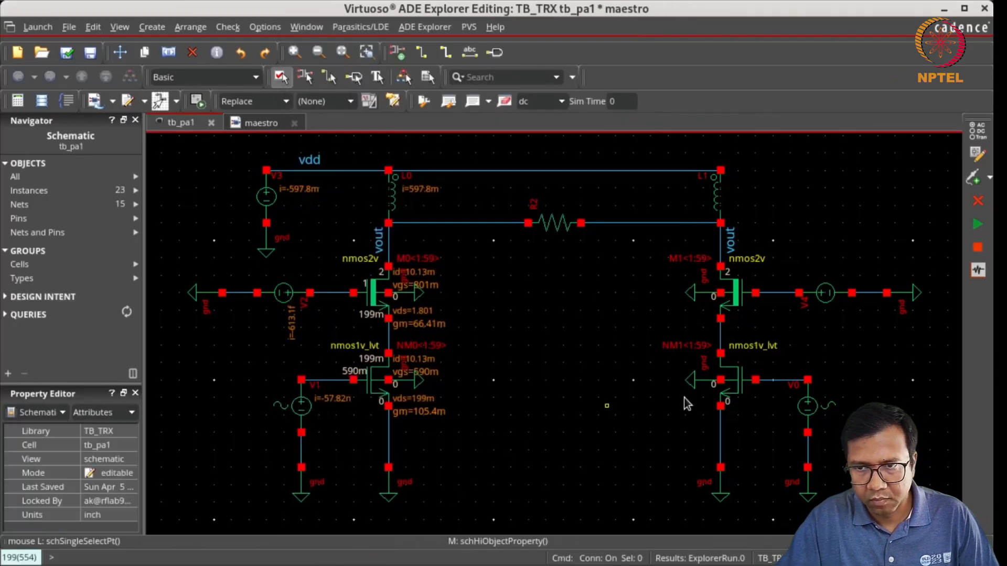
Set the AC magnitude of source V0 to 0.5 V and its AC phase to 180
click(804, 401)
middle_click(759, 391)
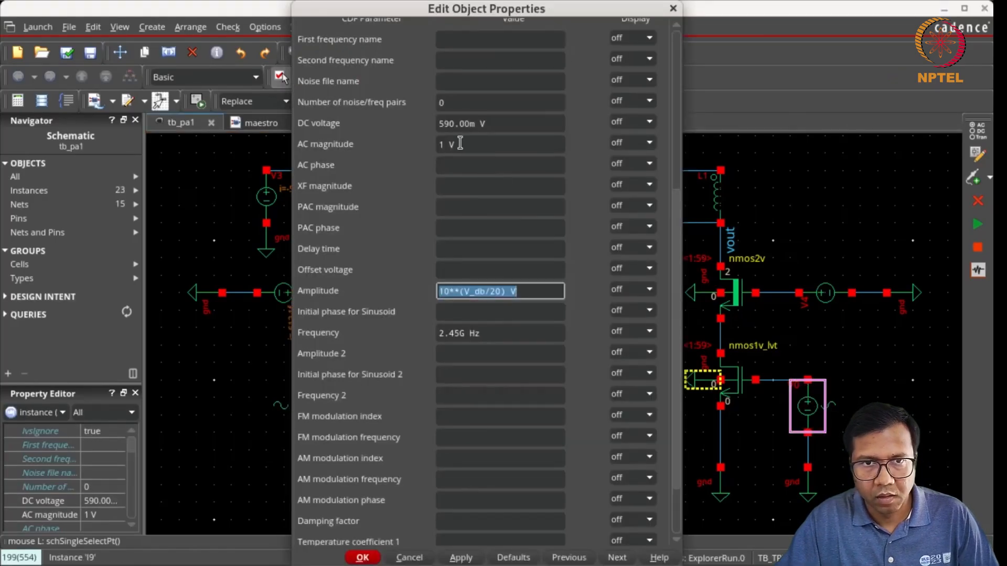
drag(459, 144, 428, 143)
text(0.5)
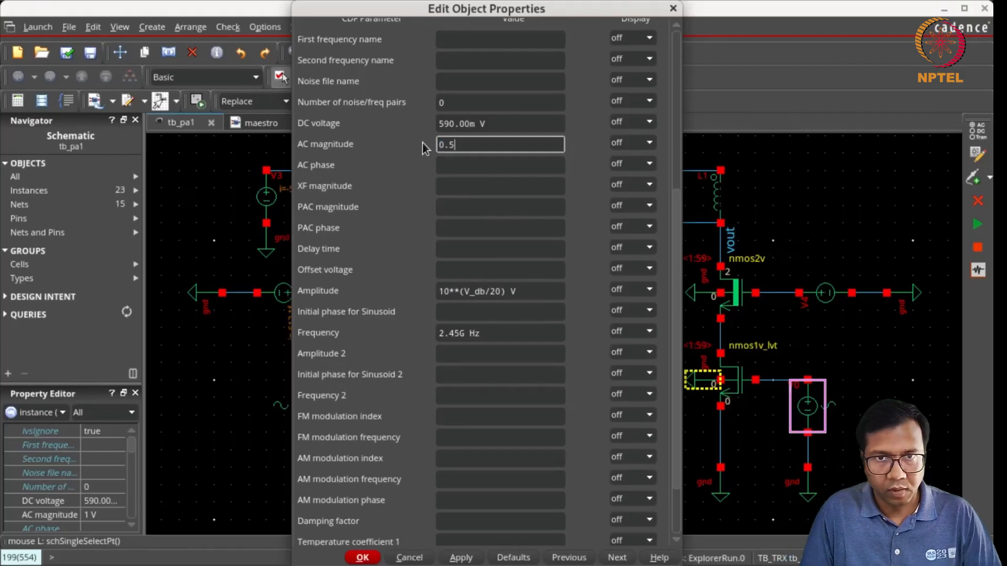
key(Tab)
text(180)
key(Tab)
Set V0's amplitude to 10**(V_db/20)/2 V with an initial sinusoid phase of 180, and check and save the schematic
click(501, 290)
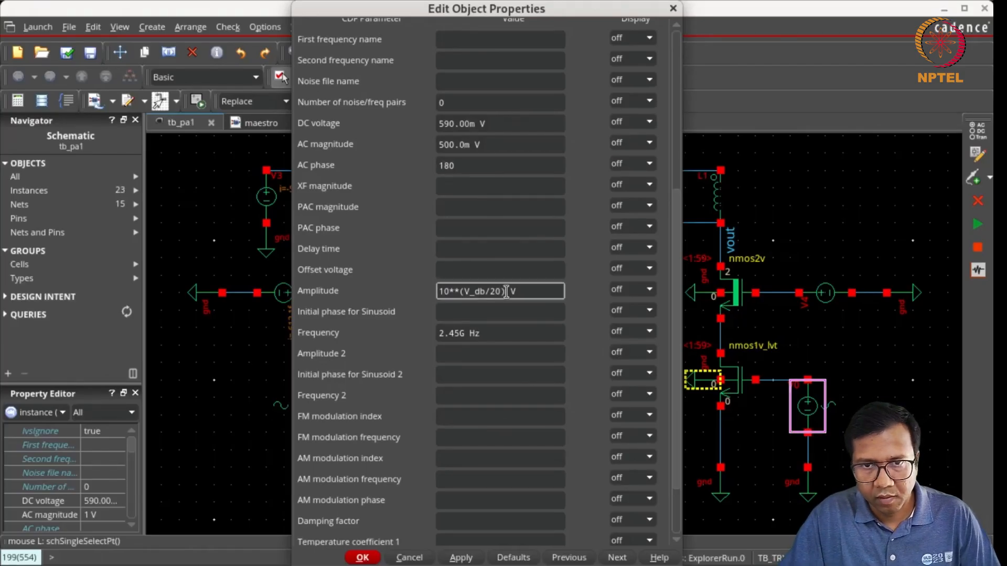
text(/2)
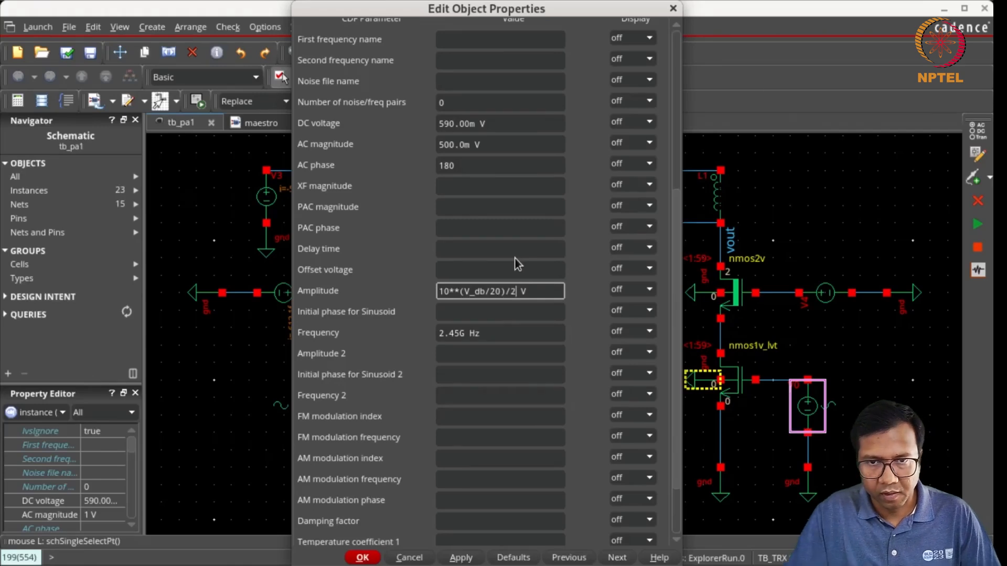
key(Tab)
click(472, 313)
text(1)
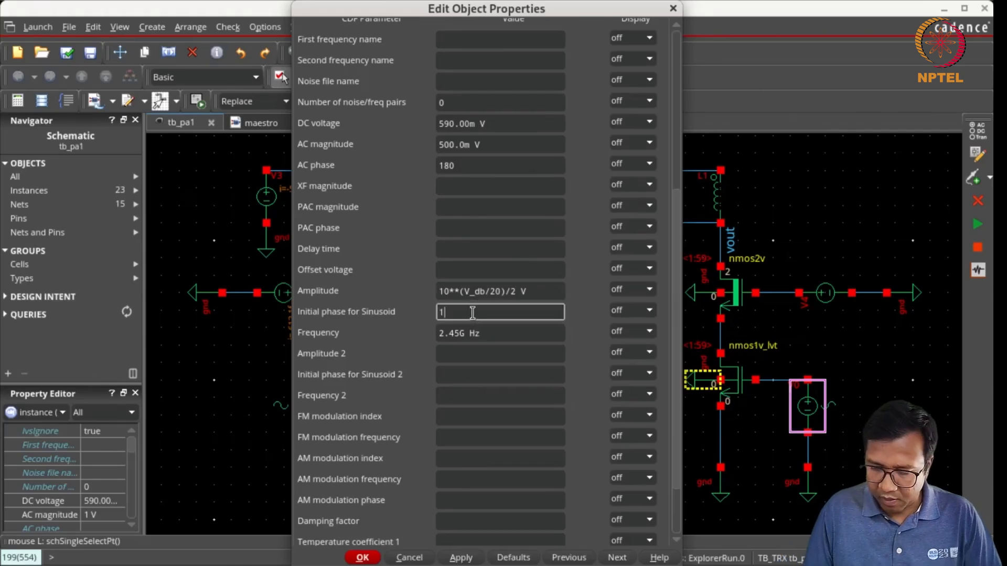
text(80)
key(Tab)
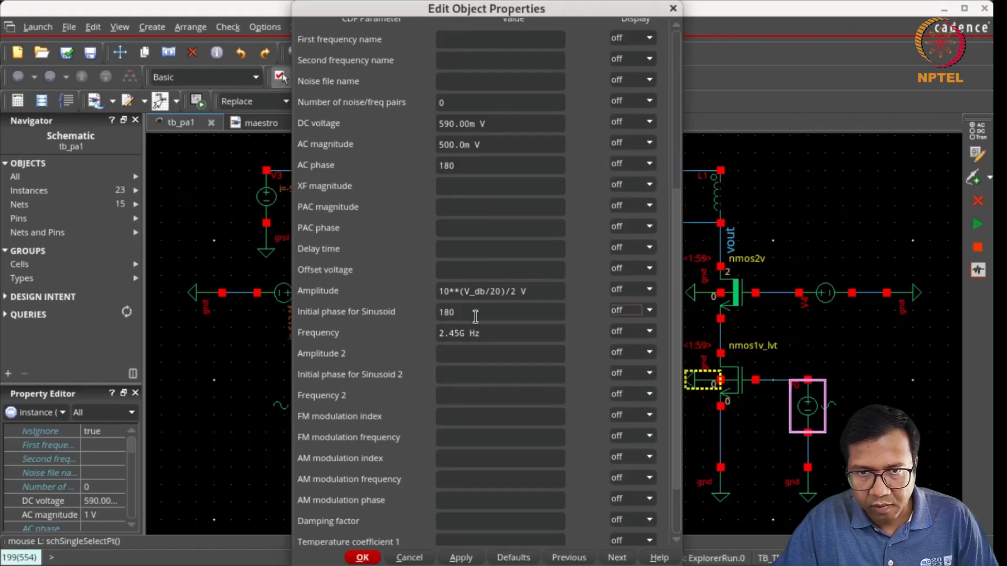
click(369, 557)
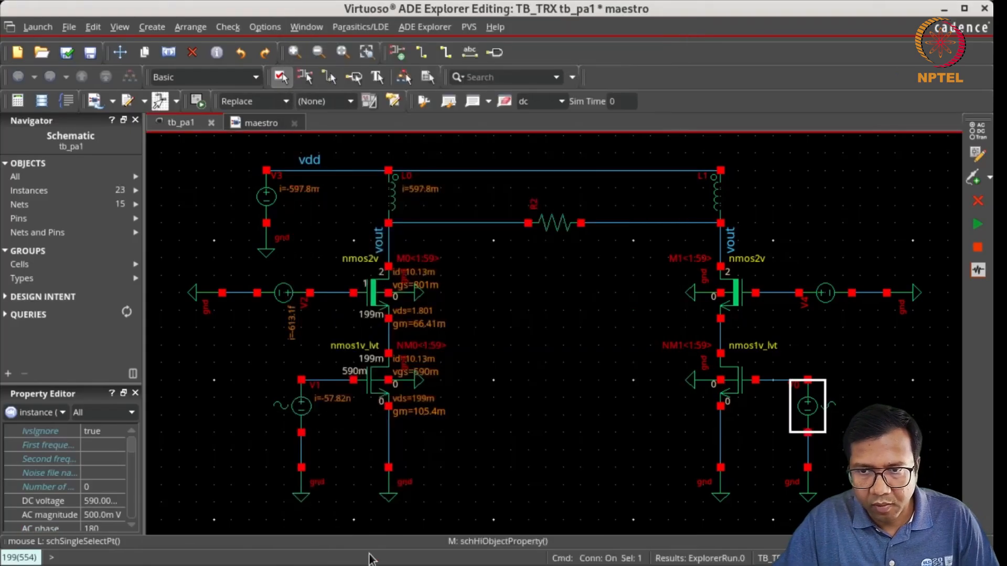
click(520, 386)
key(shift+x)
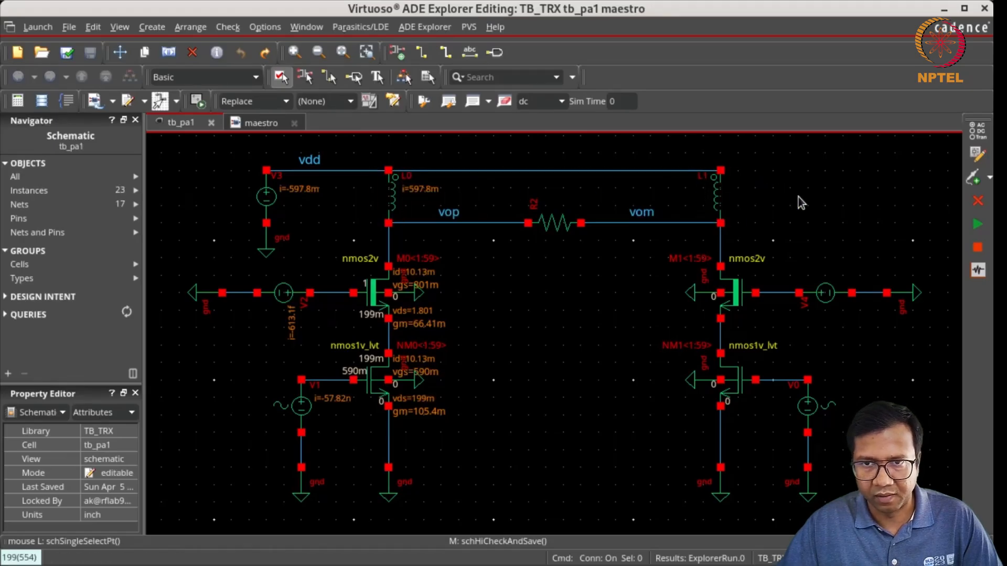
Set the design variable Rp to 12.5 and enable the ac analysis in the maestro setup
click(258, 123)
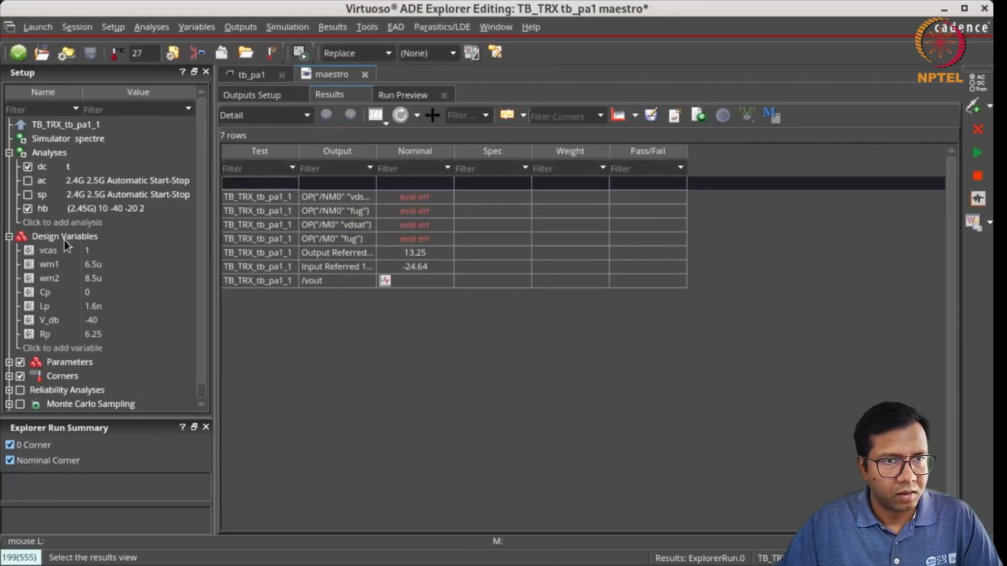
click(105, 339)
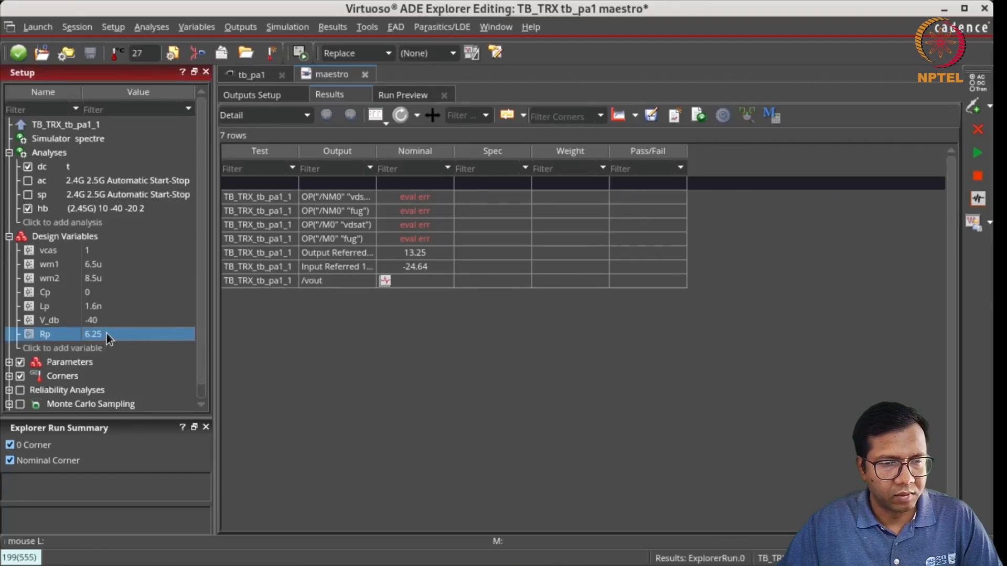
double_click(106, 334)
text(12)
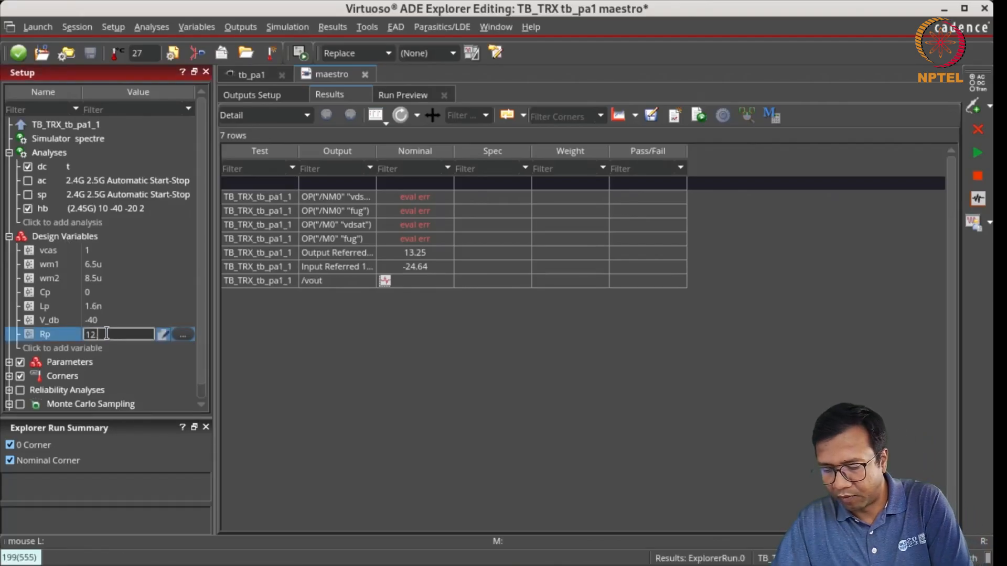
text(.5)
key(Return)
click(342, 366)
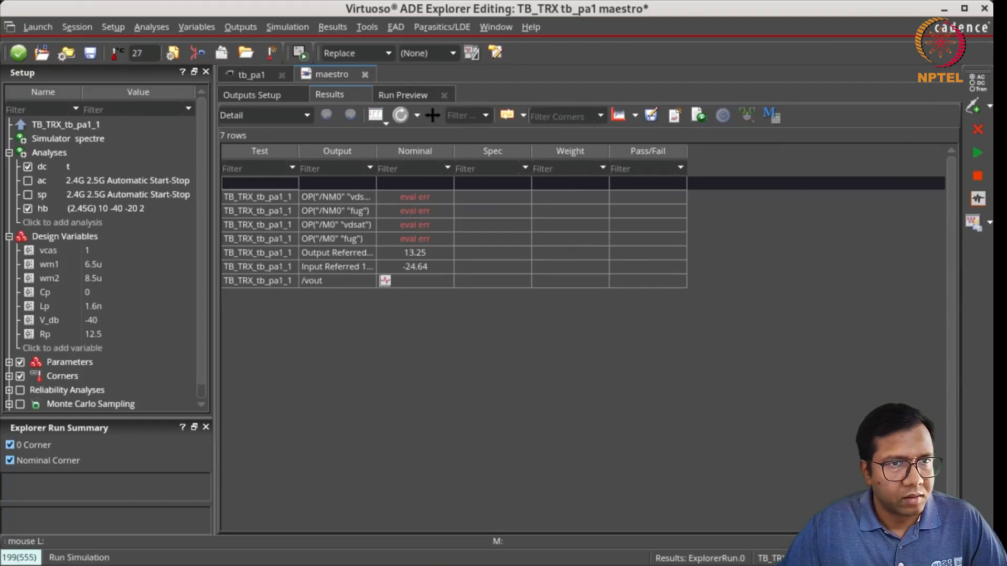
click(28, 180)
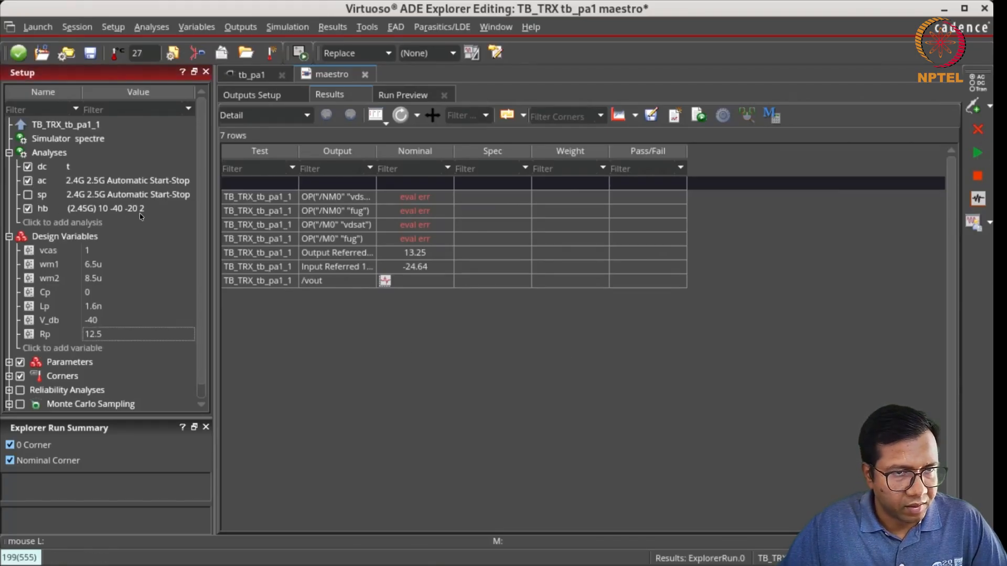
click(521, 350)
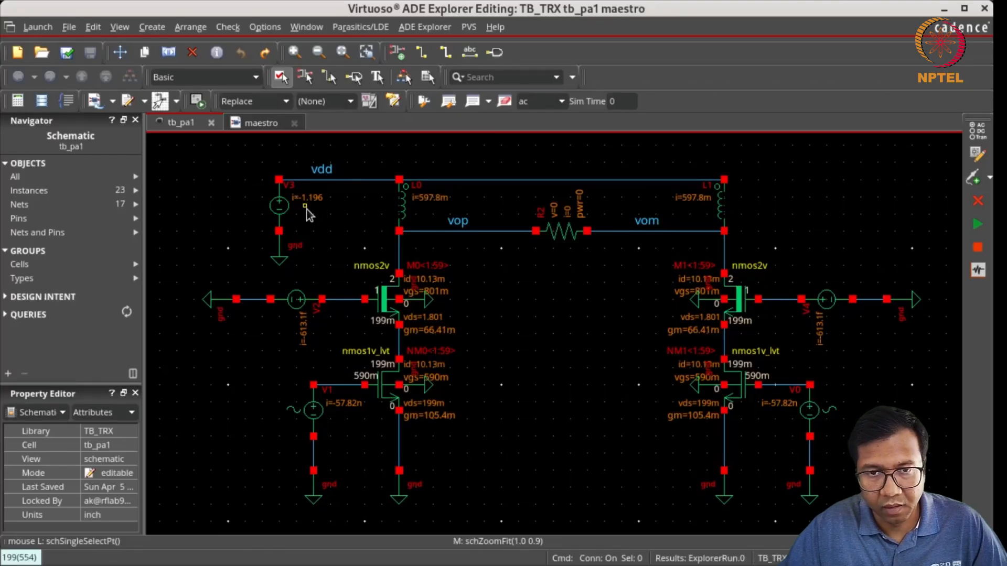
Plot the ac differential voltage between nets vop and vom in dB20 with the Direct Plot form
click(264, 124)
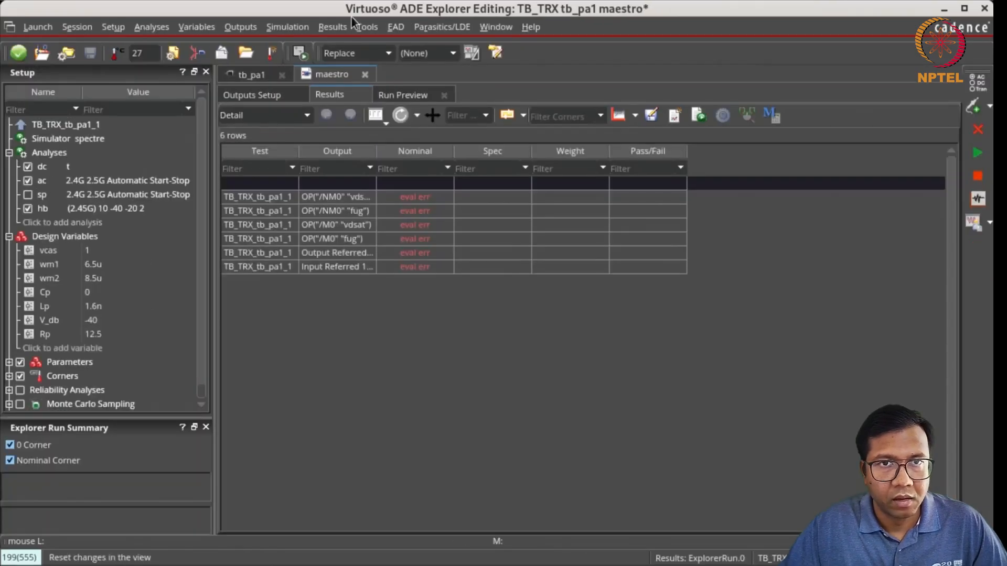
click(334, 28)
mouse_move(360, 70)
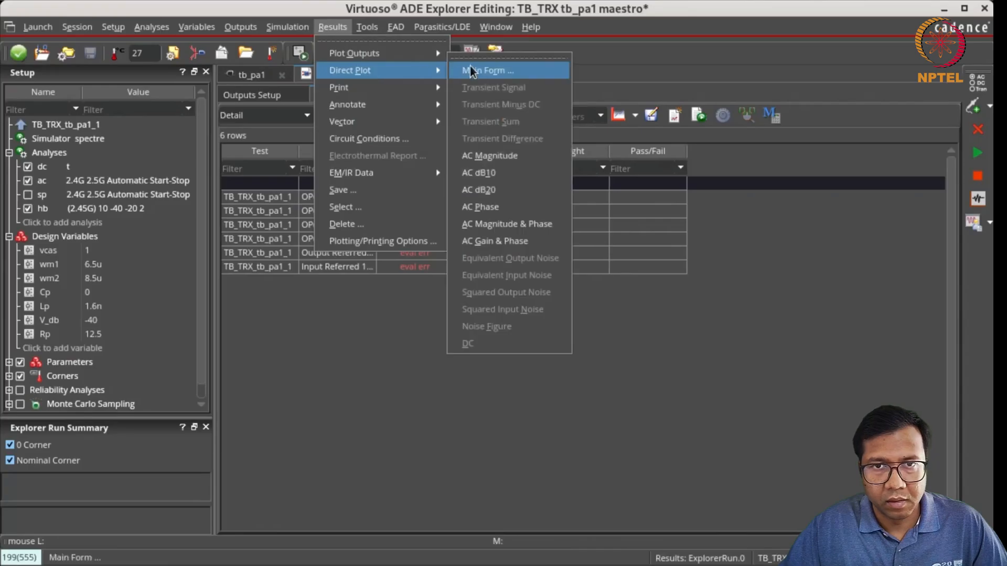
click(471, 67)
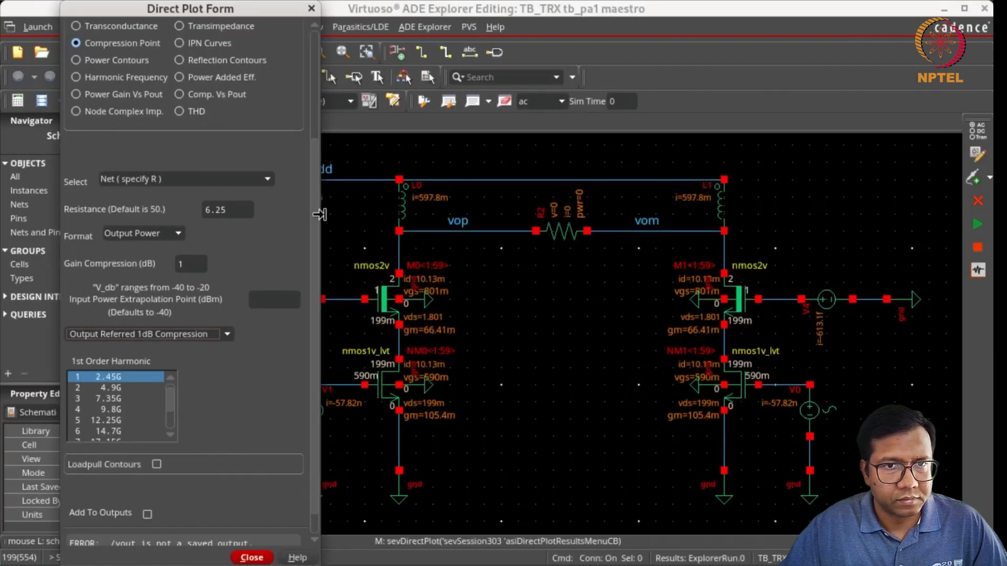
scroll(317, 215, up, 5)
click(106, 70)
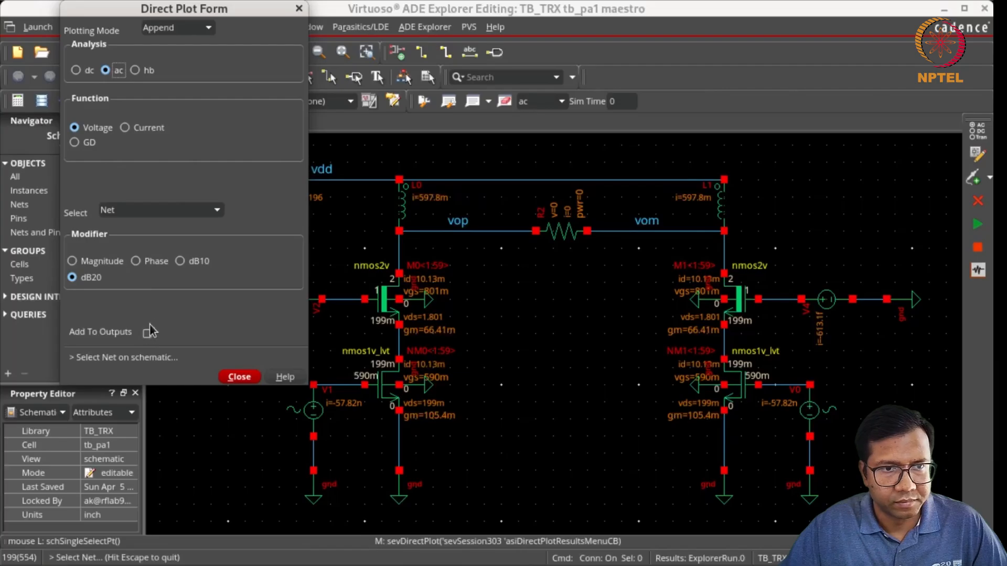
click(141, 211)
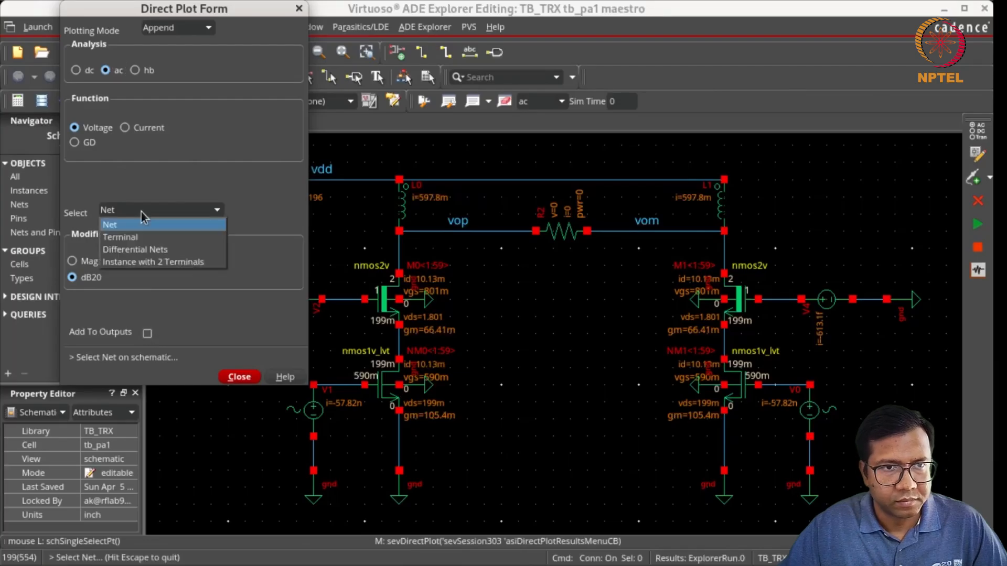
click(144, 245)
click(461, 229)
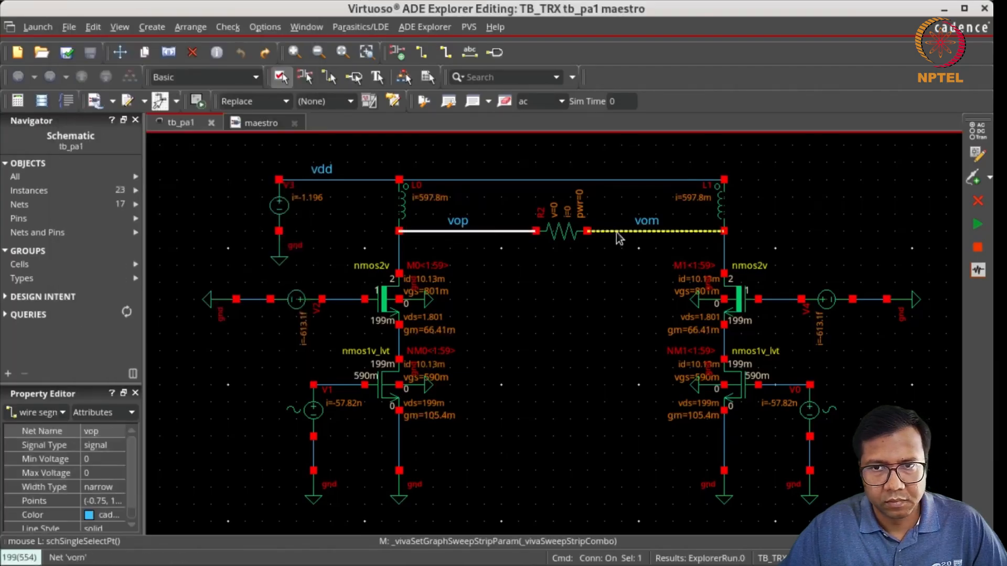
click(643, 236)
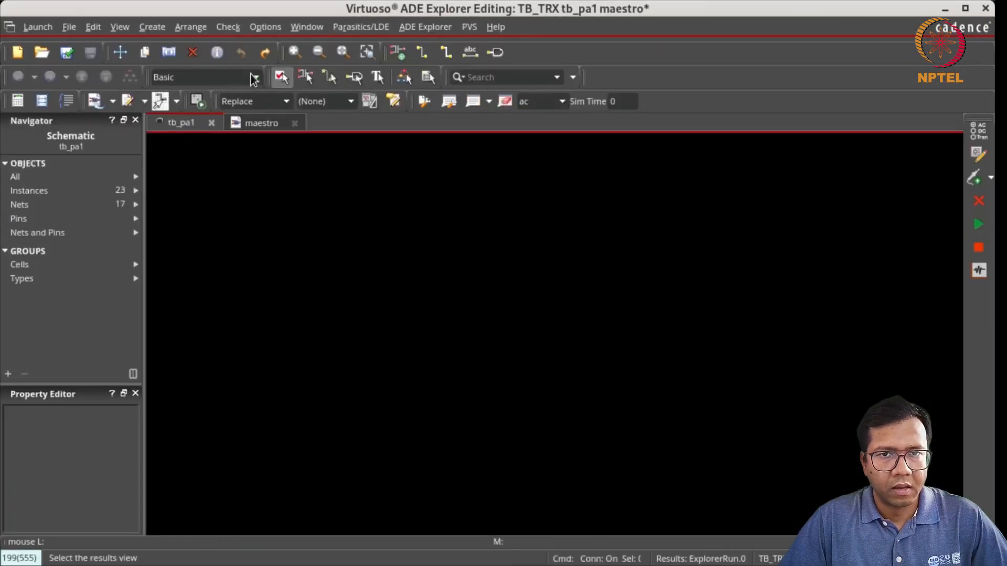
Plot the hb output-referred 1 dB compression point across vop and vom for a 12.5 resistance at the 2.45G harmonic and add it to the outputs
click(252, 76)
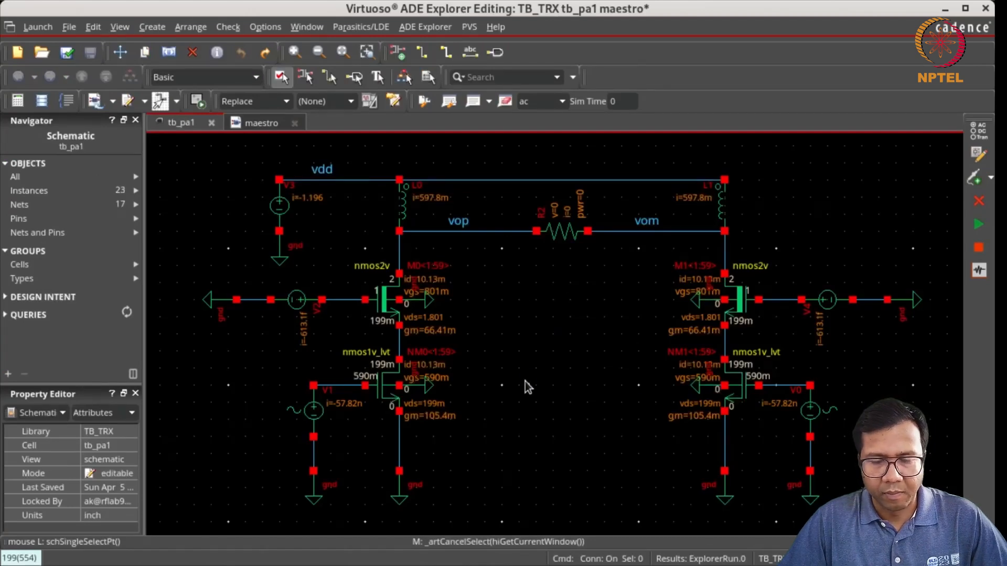
click(263, 125)
click(332, 27)
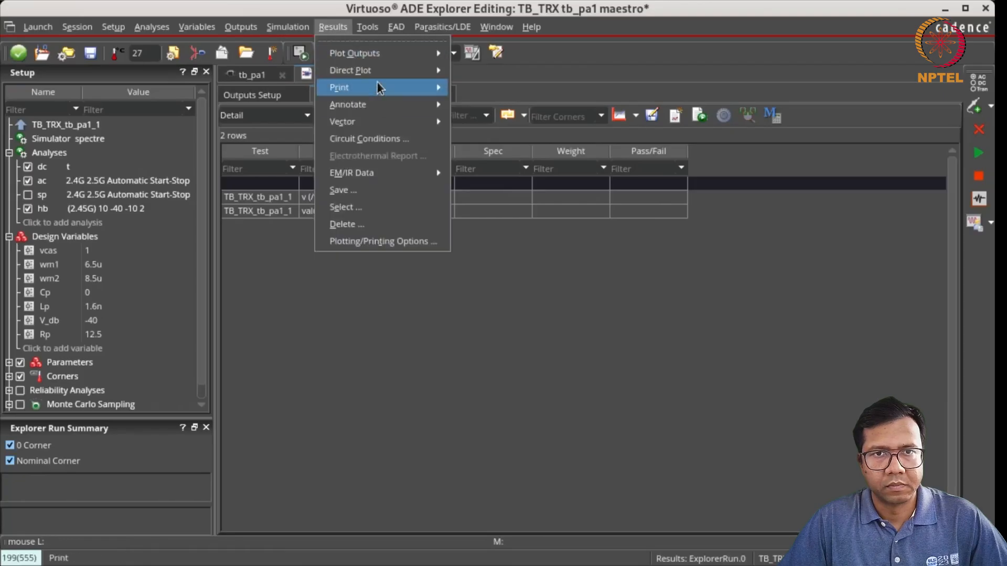
mouse_move(381, 73)
click(461, 67)
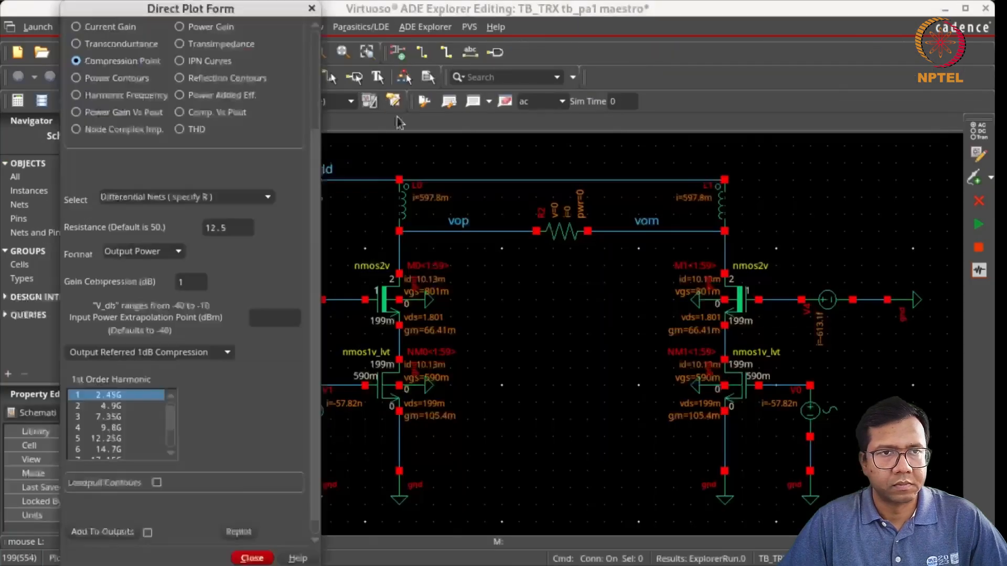
click(236, 229)
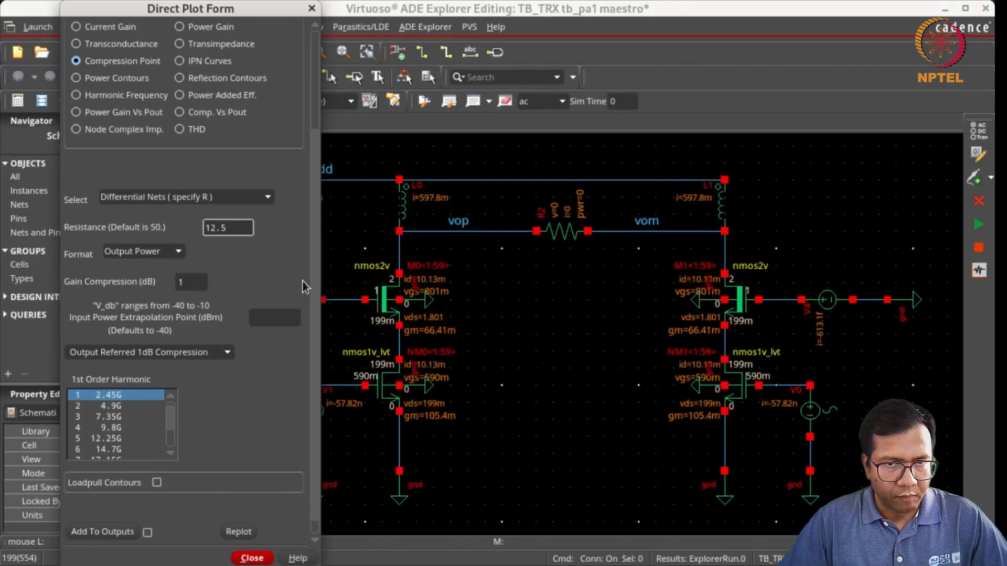
scroll(313, 282, down, 1)
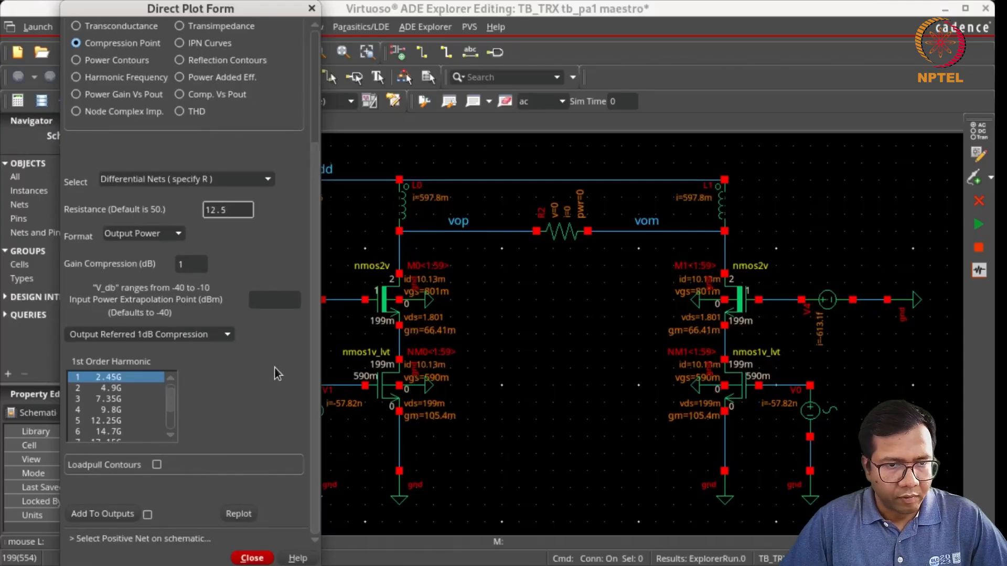
click(148, 516)
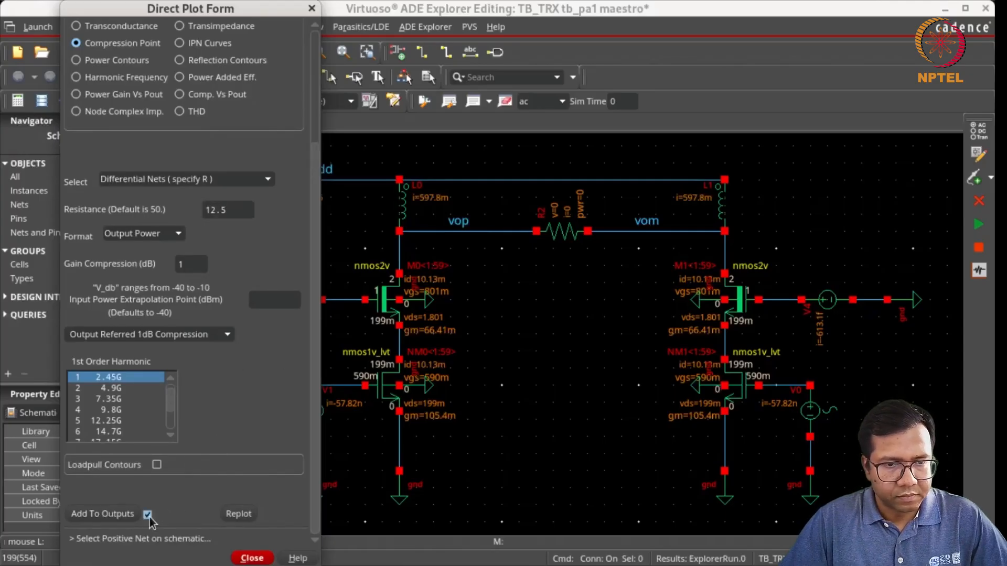
click(494, 232)
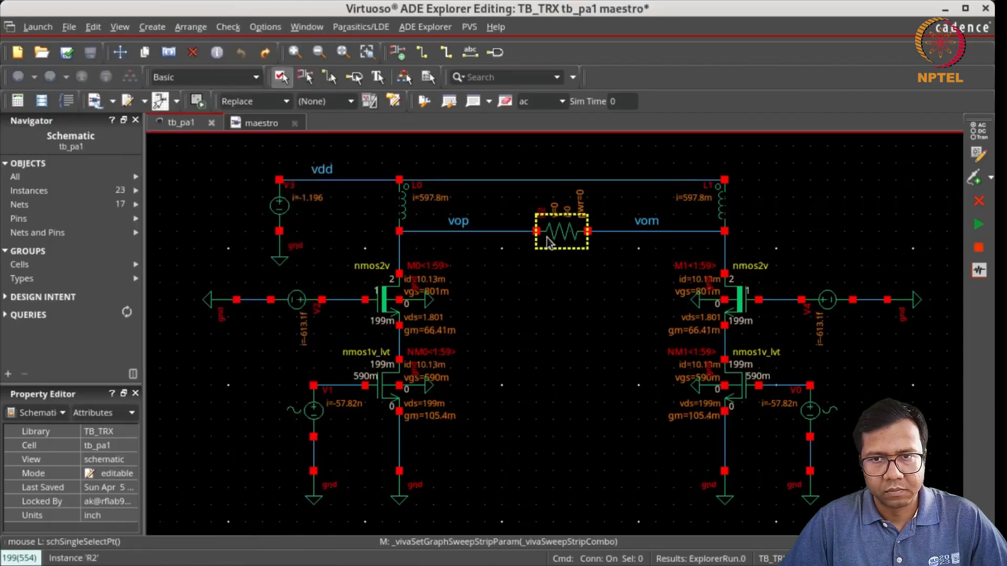
click(609, 234)
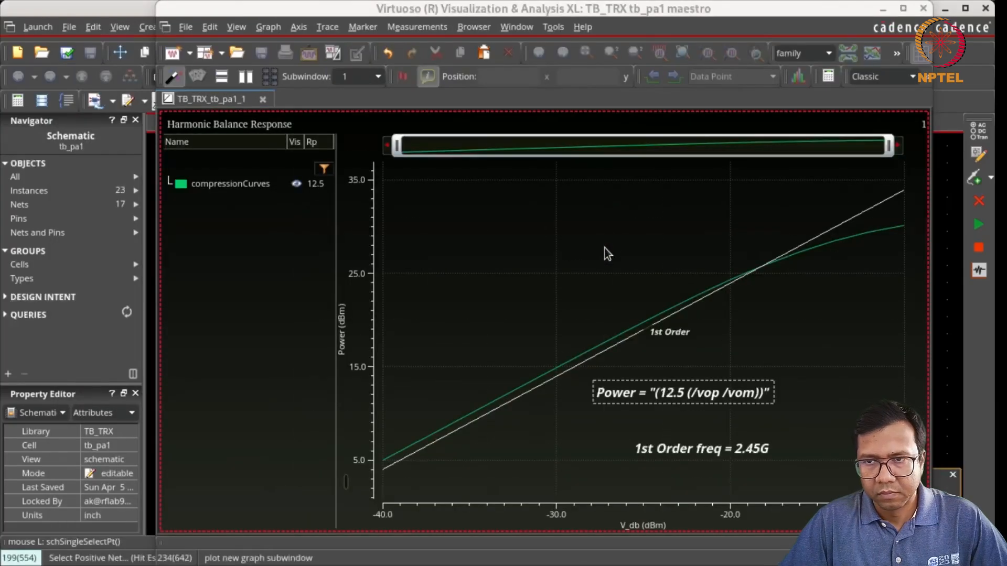
Read where the compression curve meets the 1st-order line and check the gain and output-referred compression values in the results
mouse_move(764, 266)
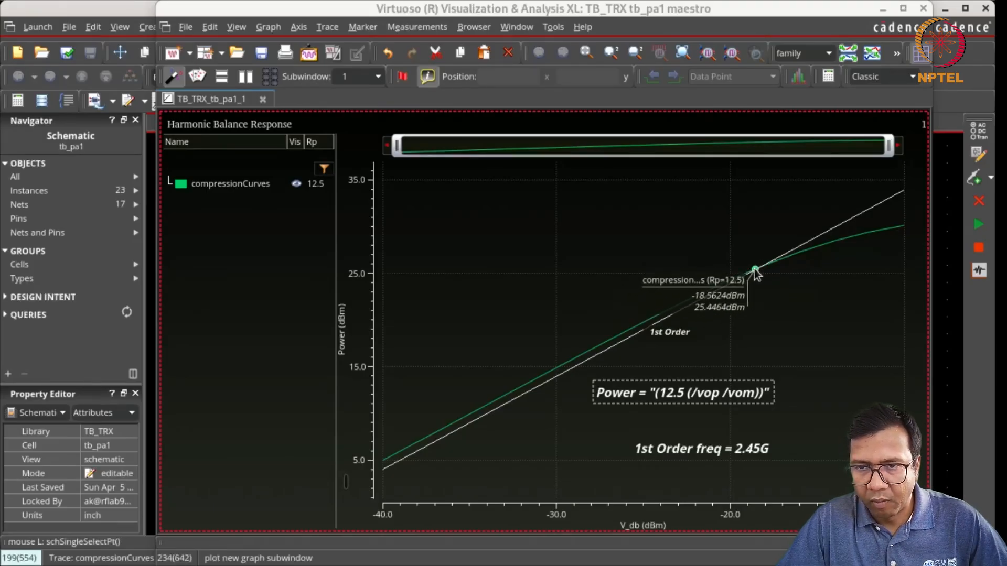
click(725, 215)
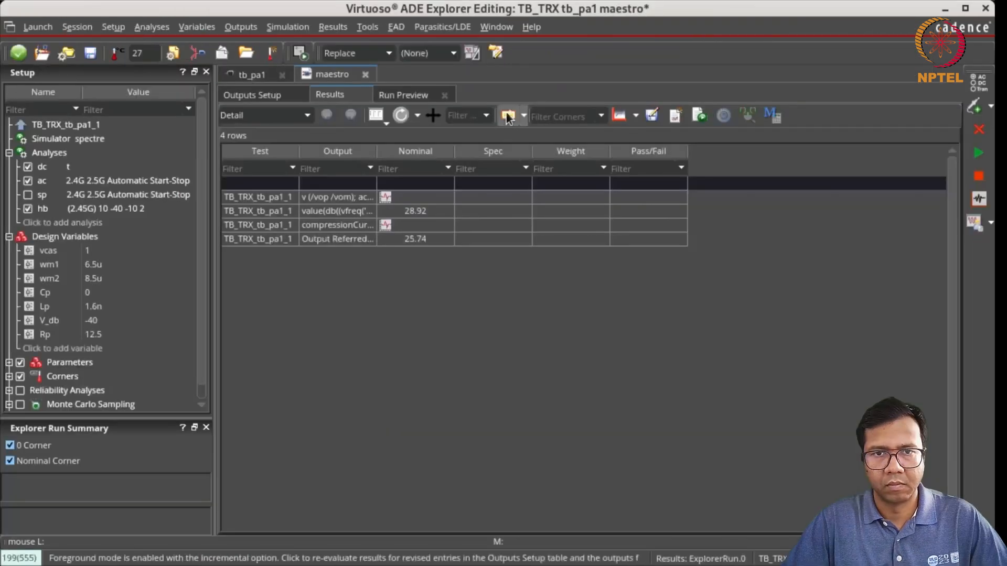
click(507, 117)
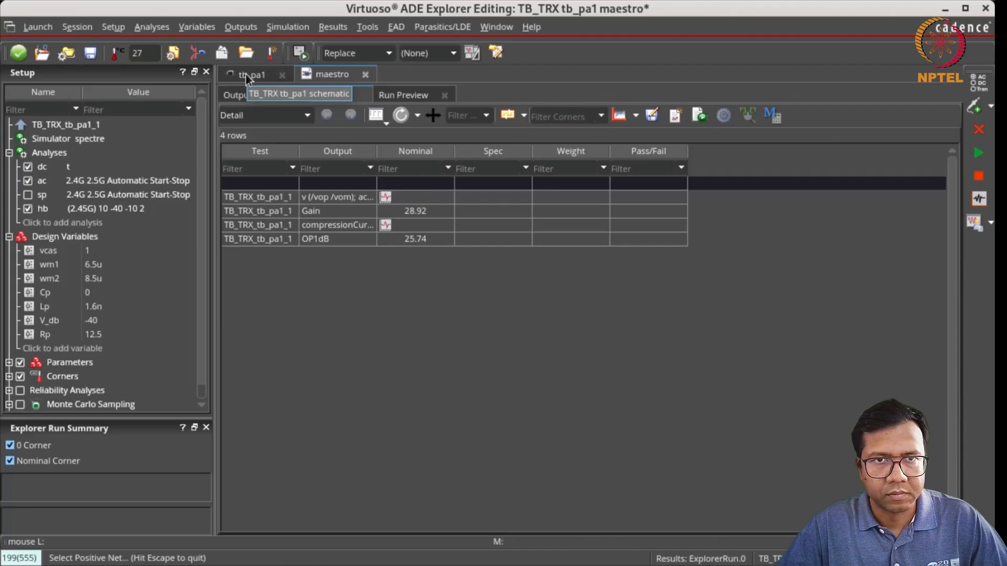
Set the Direct Plot compression point to Output Power format and Input Referred 1dB Compression for the differential nets
click(339, 27)
mouse_move(357, 68)
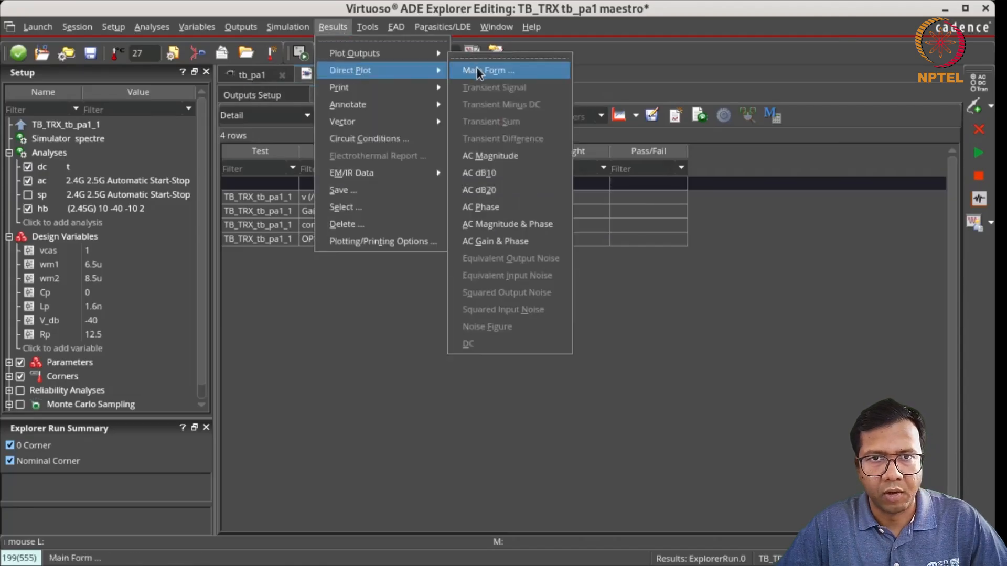
click(479, 68)
drag(316, 206, 238, 270)
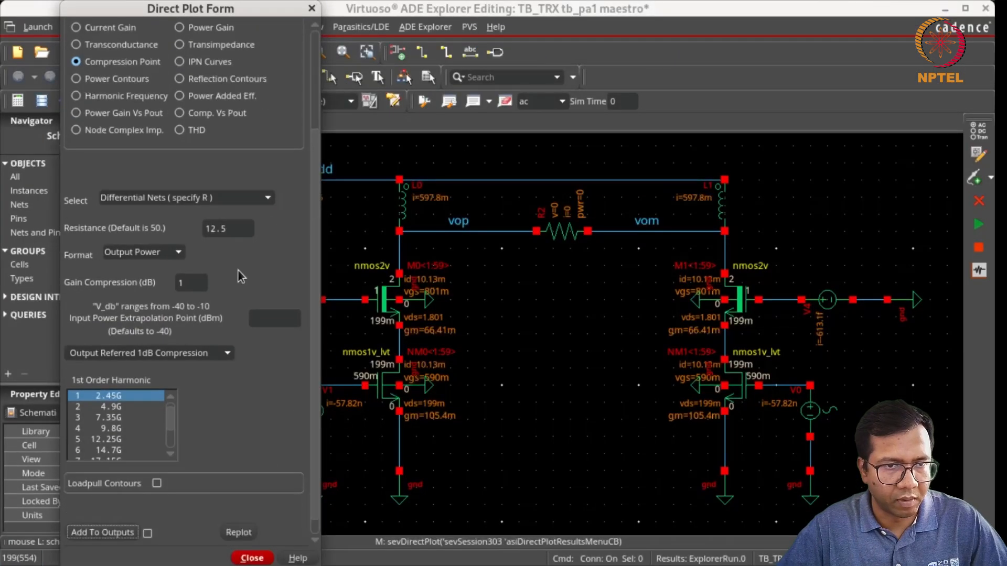
click(159, 254)
click(144, 266)
click(167, 352)
click(164, 366)
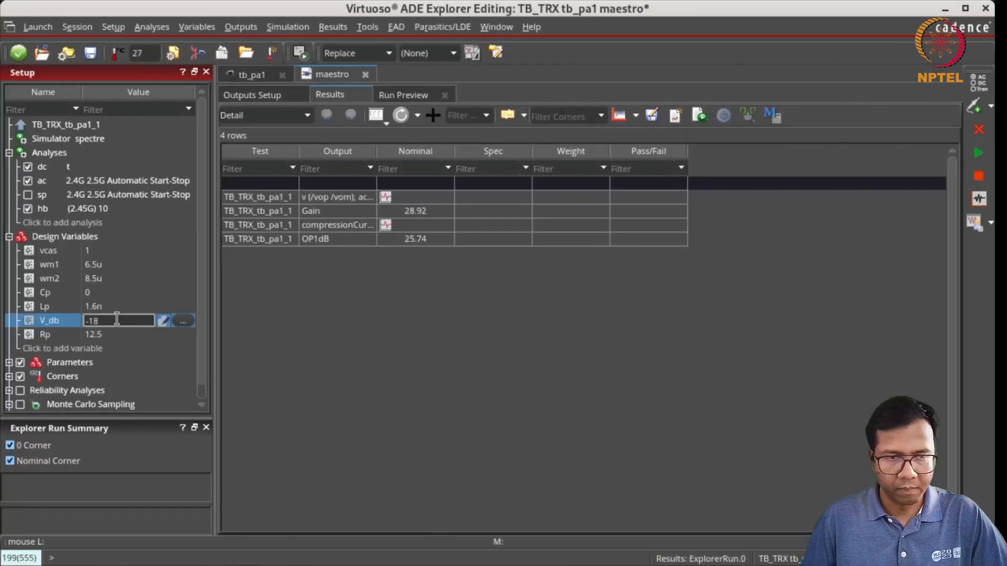
Set the design variable V_db to -18
key(Return)
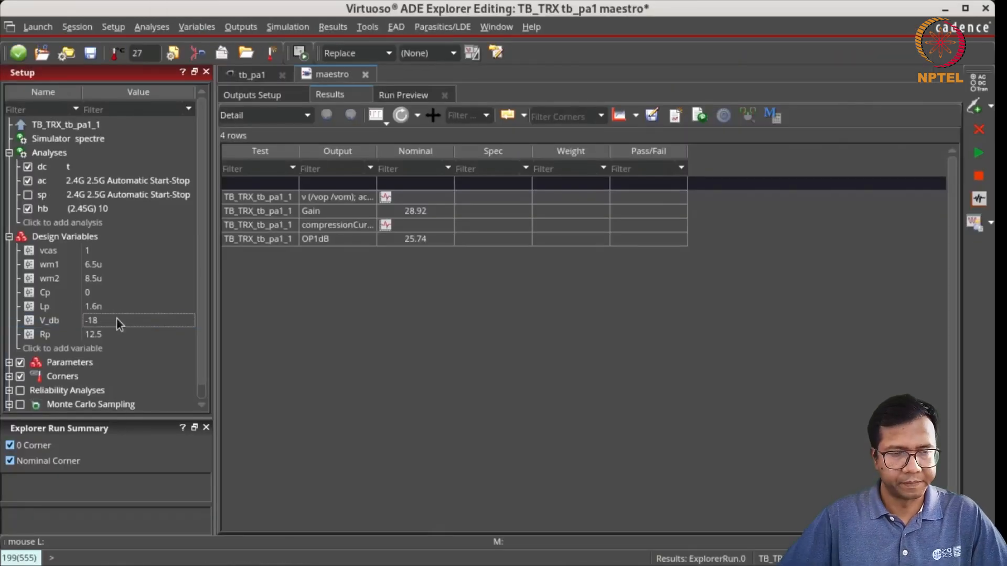
click(303, 319)
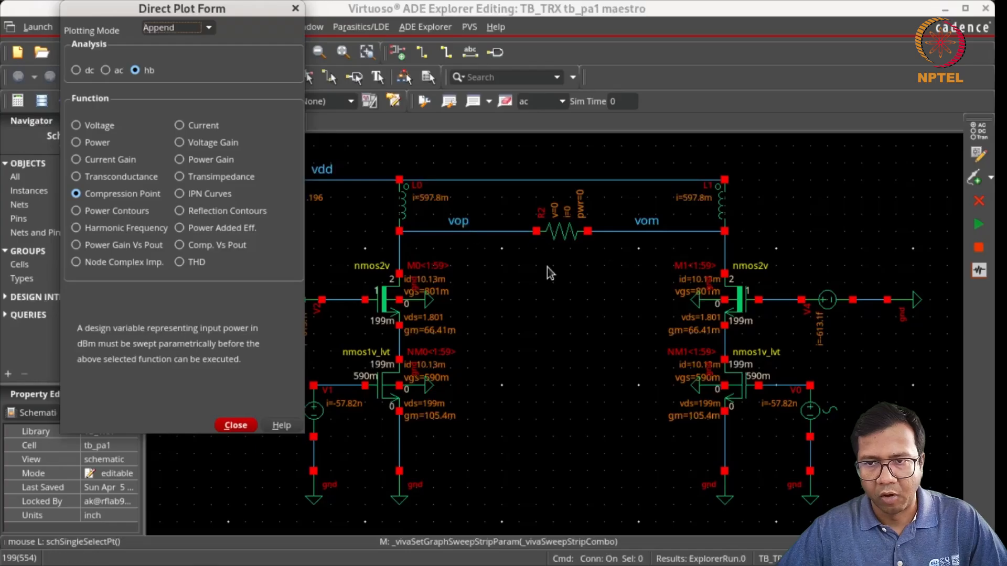
Plot the hb power magnitude of load resistor R2 as a two-terminal instance and read it at 2.45 GHz, closing the graph
drag(203, 10, 794, 74)
click(701, 212)
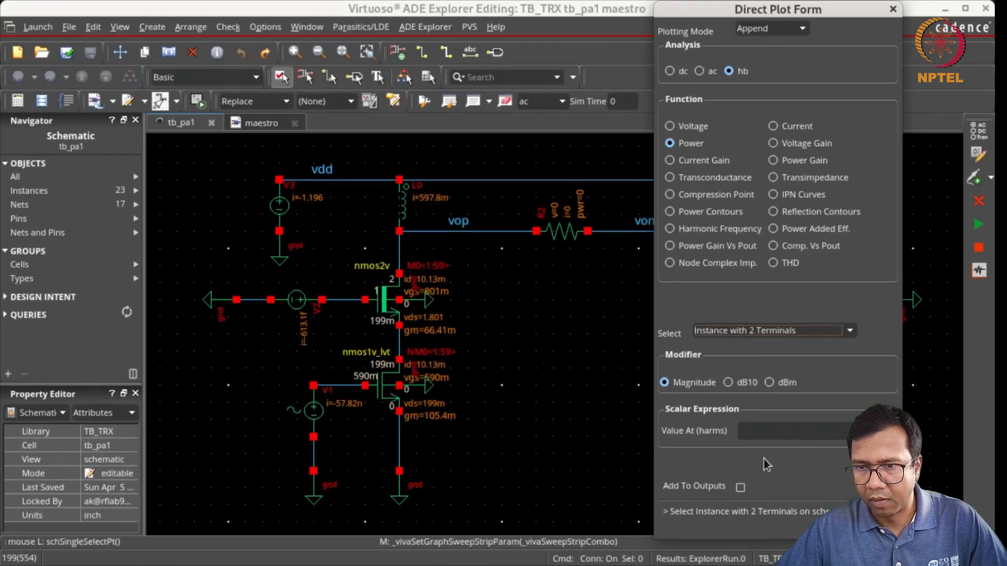
click(575, 242)
click(575, 240)
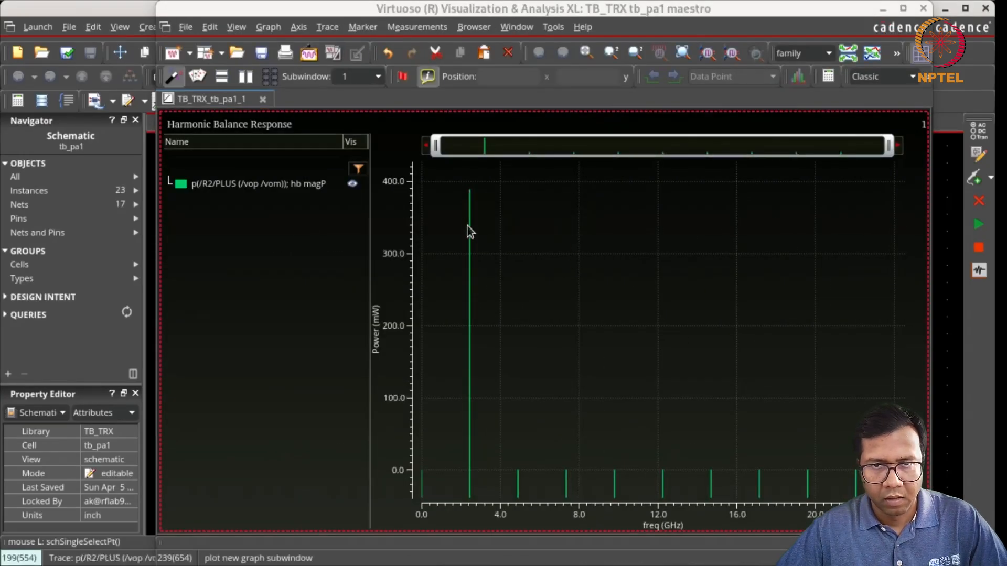
mouse_move(471, 200)
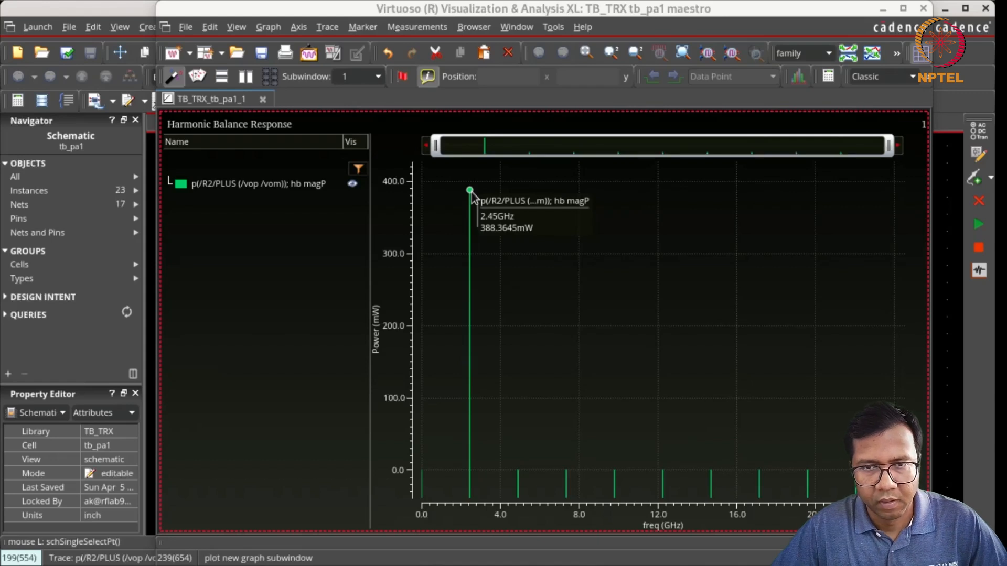
click(924, 9)
click(738, 563)
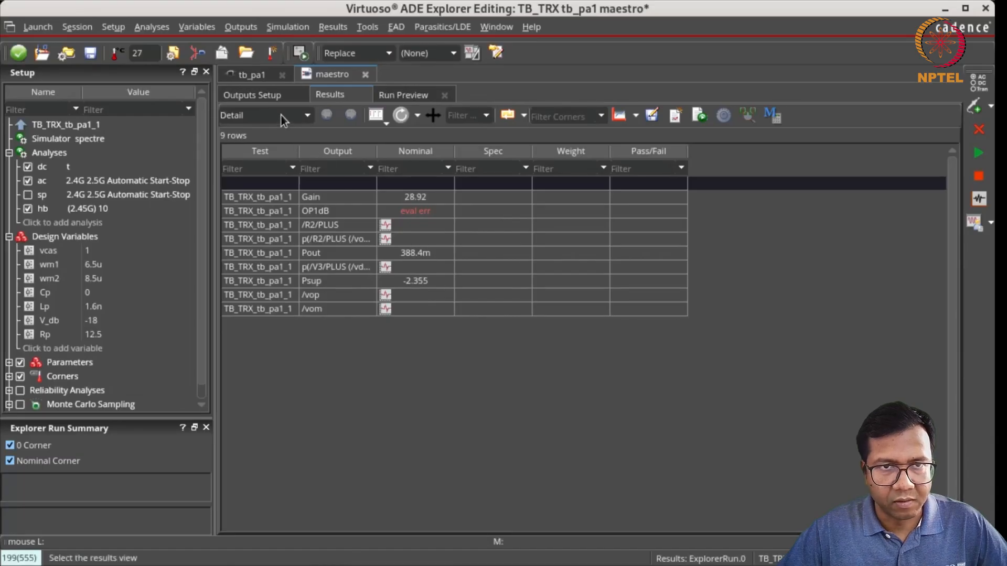
Add a new expression output named Drain Eff to the maestro outputs setup
click(264, 96)
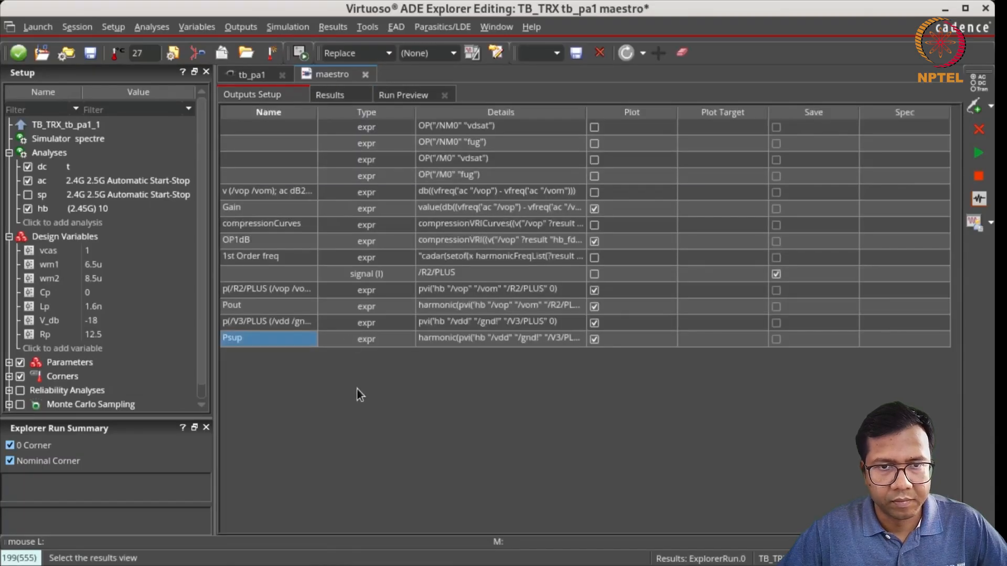
click(973, 106)
double_click(298, 359)
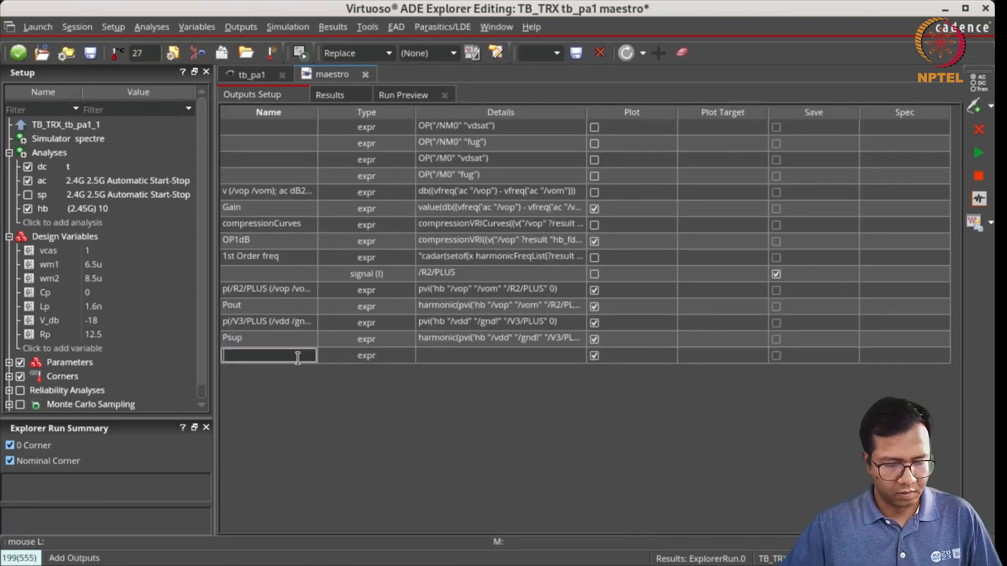
text(Drai)
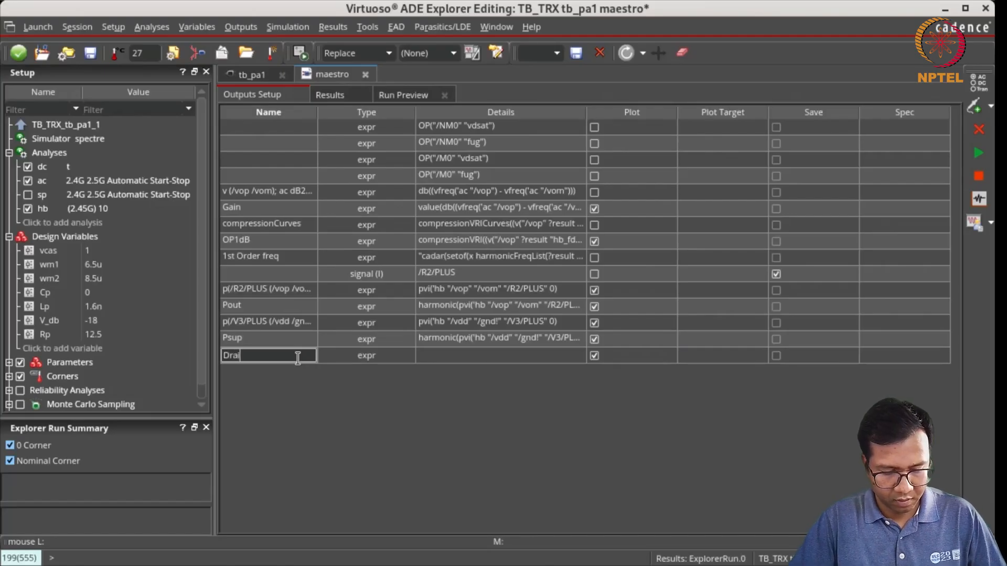
text(n Eff)
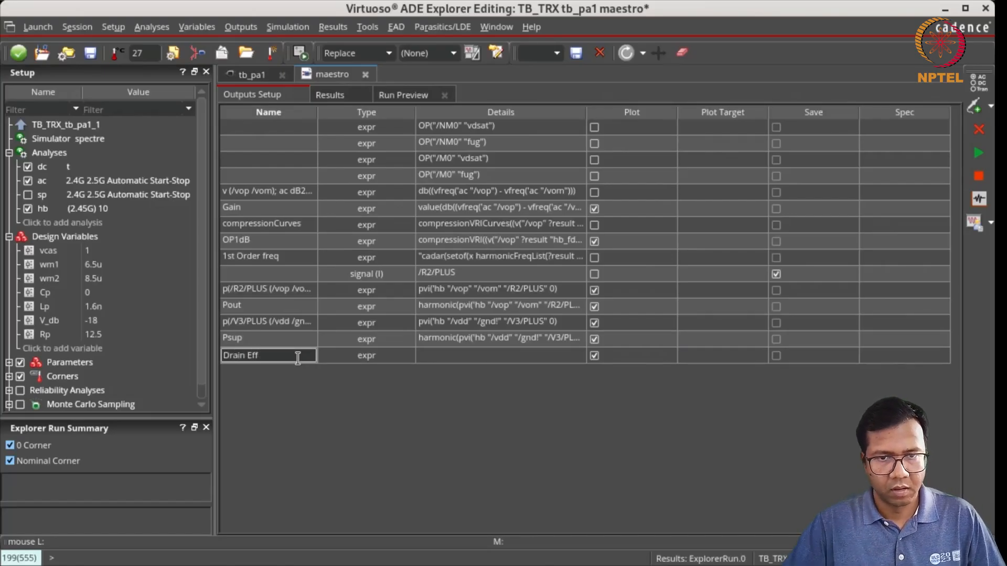
key(Tab)
Define the Drain Eff output expression as -Pout/Psup*100 and evaluate it in the results
click(423, 359)
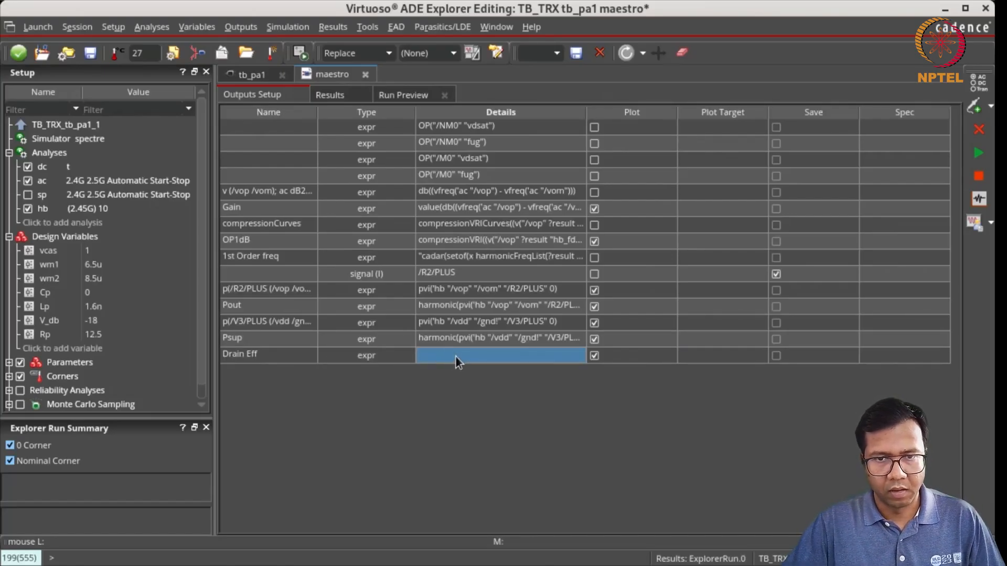
click(456, 357)
text(Pou)
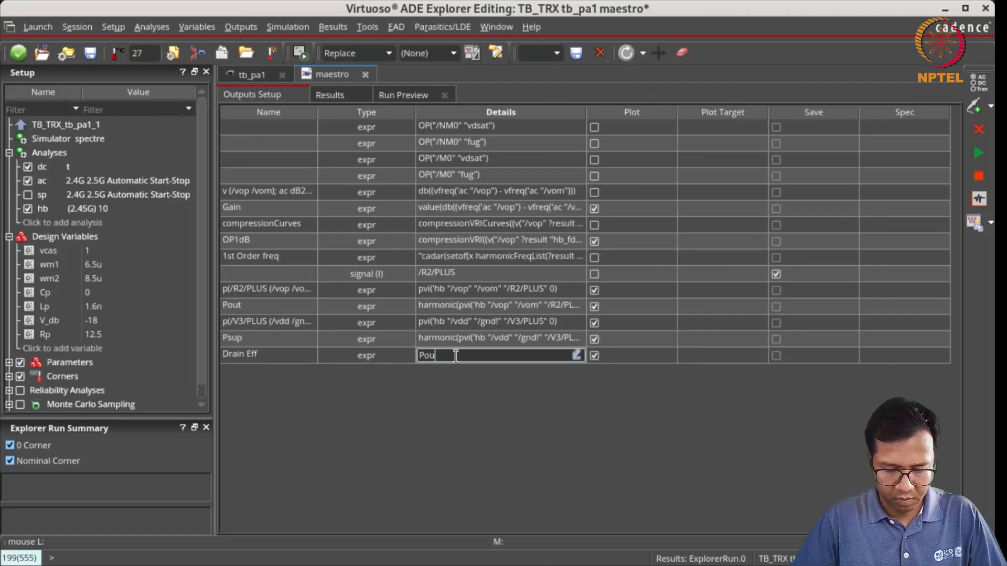
text(t/Psup)
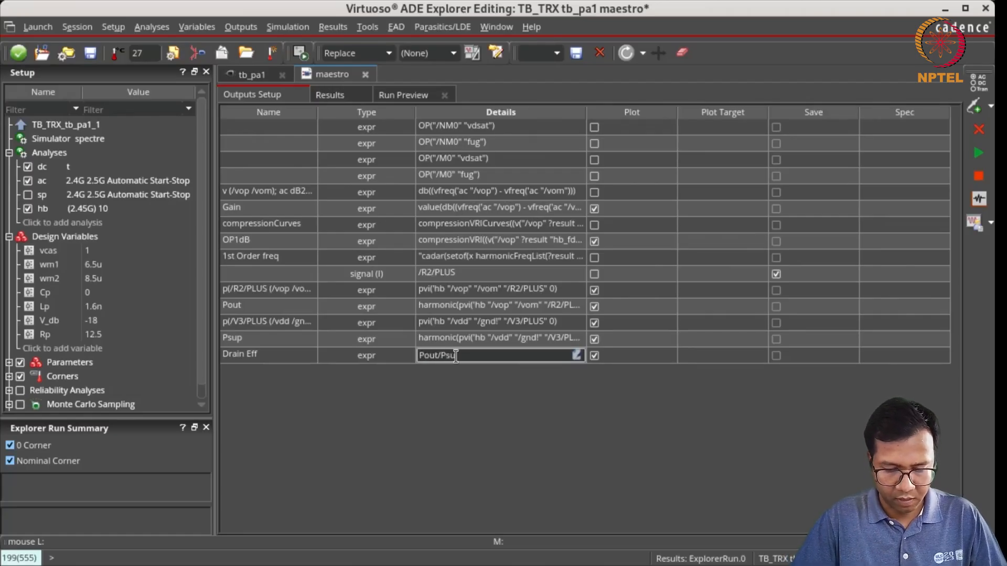
text(*100)
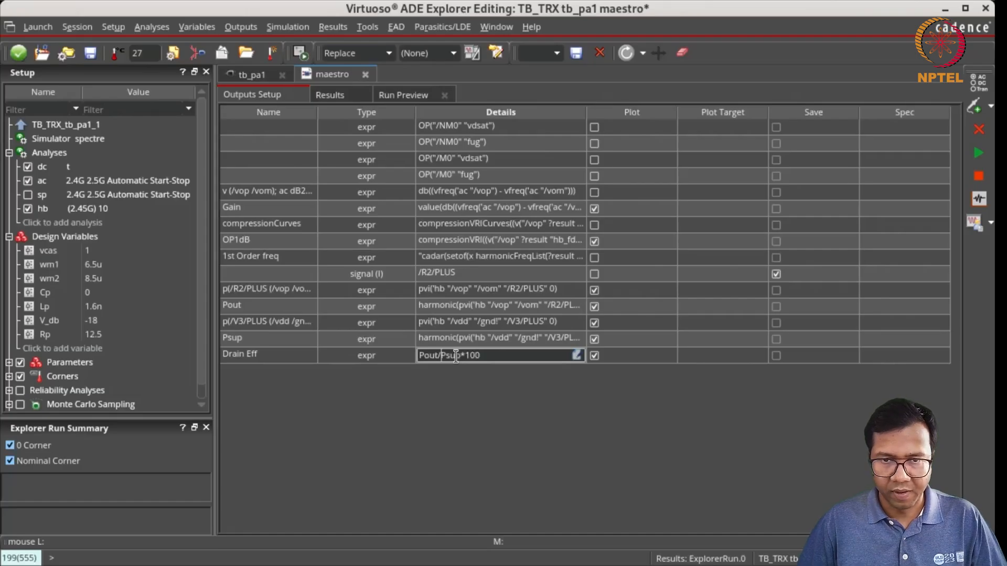
key(Return)
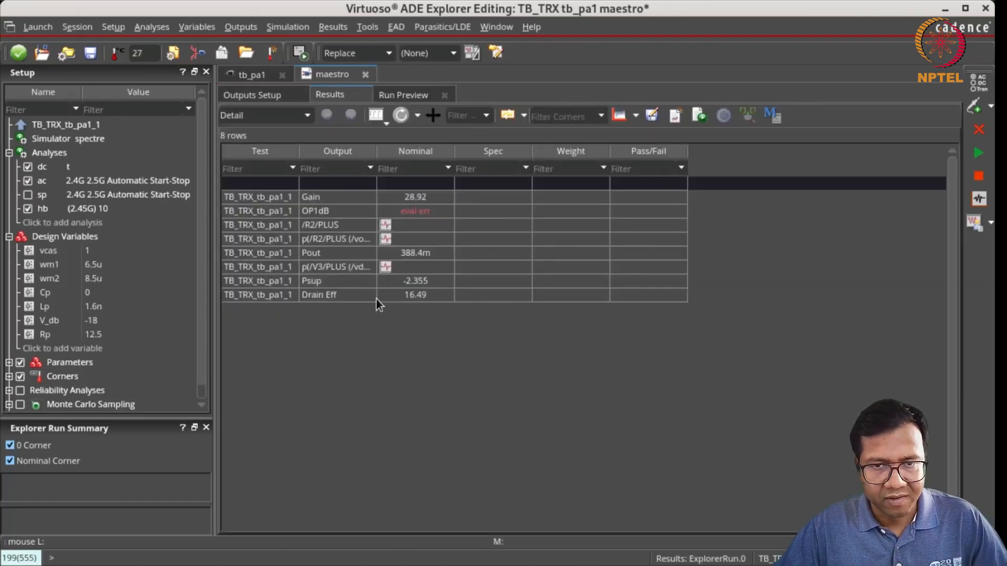
Place point markers on the drain efficiency versus power curve at about 25 dBm and 16.1 dBm
mouse_move(417, 302)
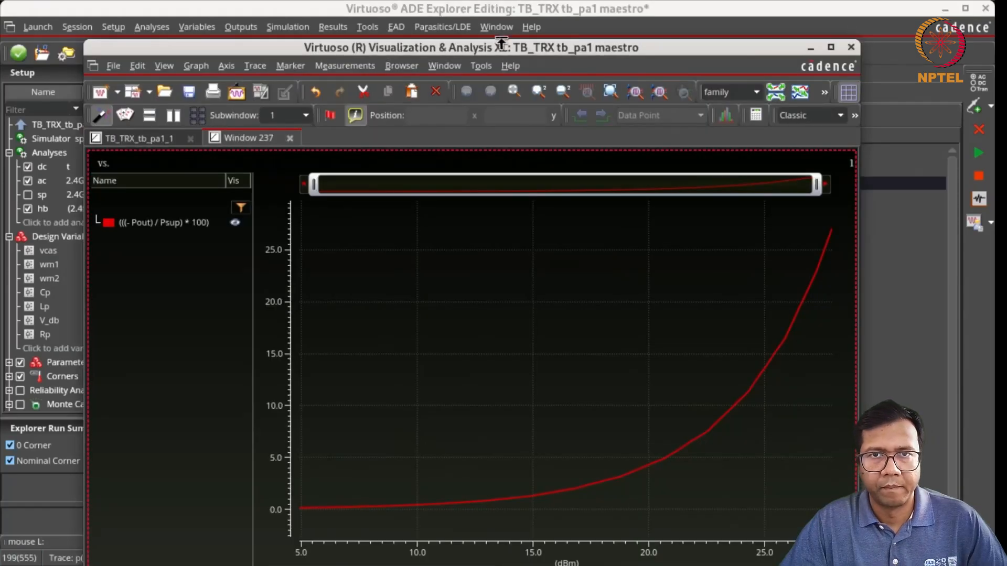
drag(501, 45, 503, 6)
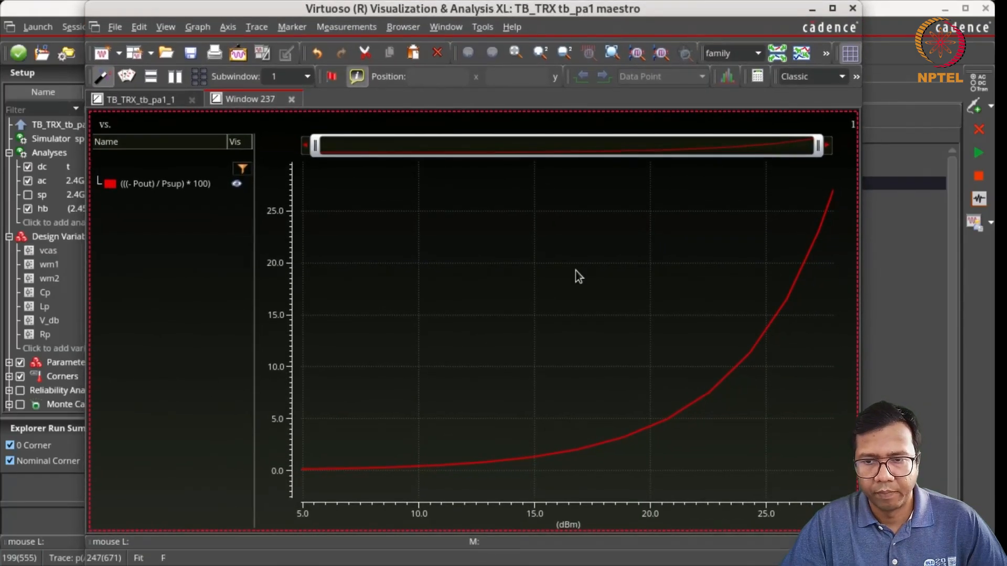
mouse_move(753, 349)
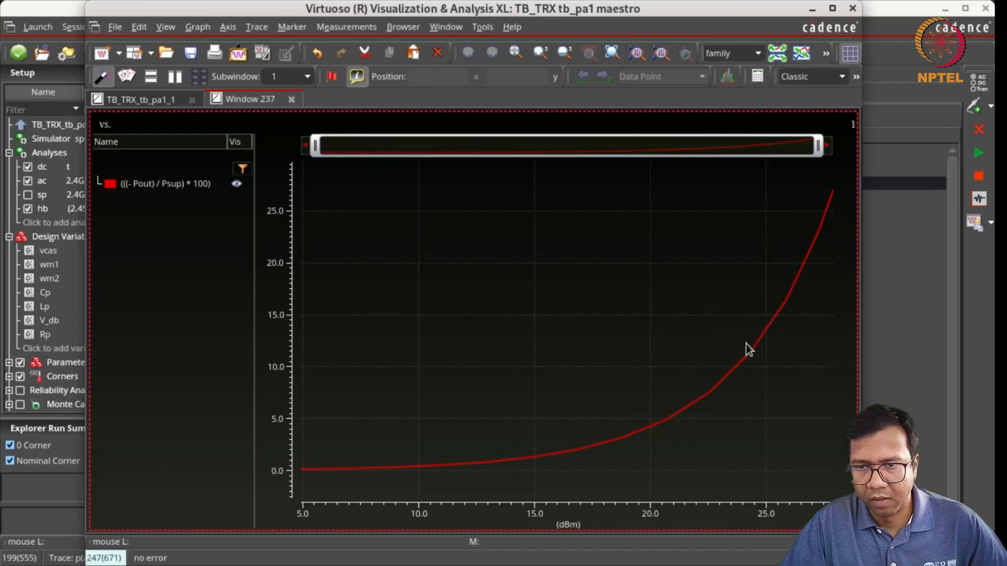
mouse_move(760, 329)
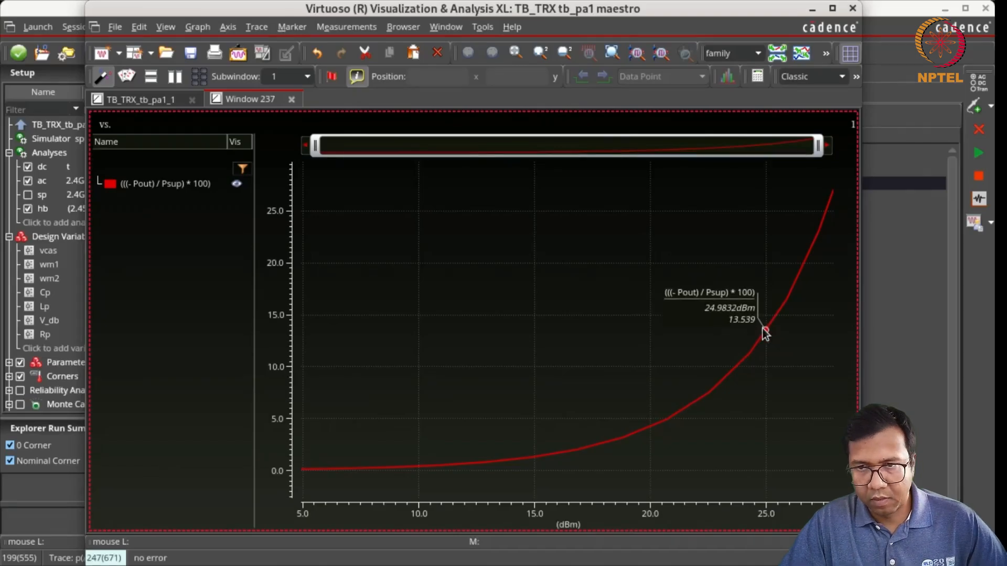
key(m)
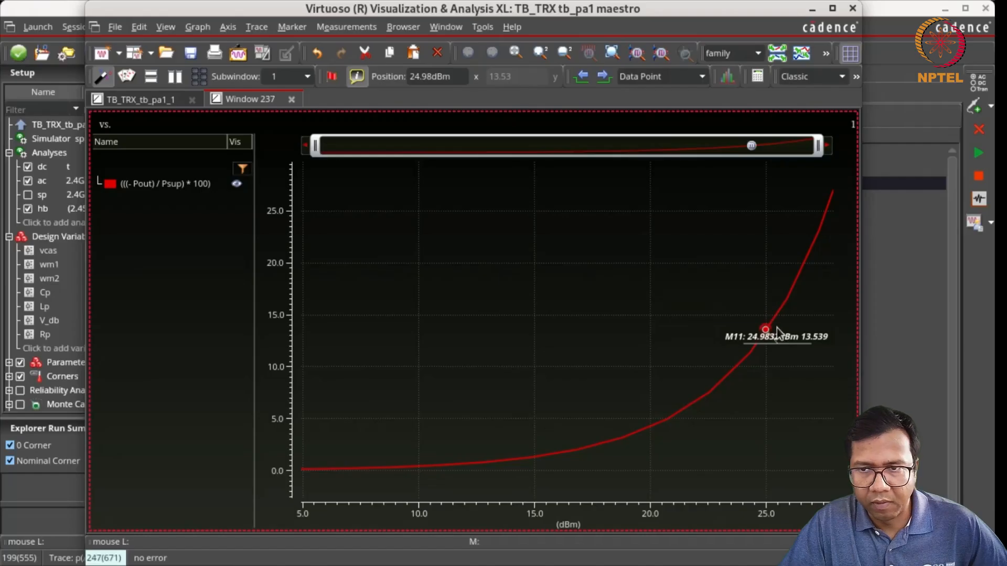
mouse_move(666, 422)
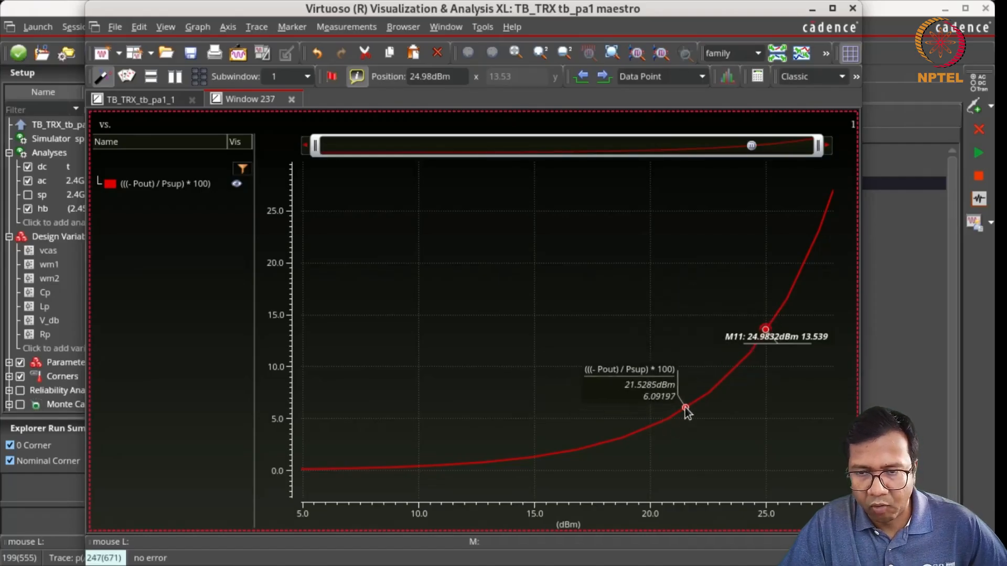
mouse_move(564, 452)
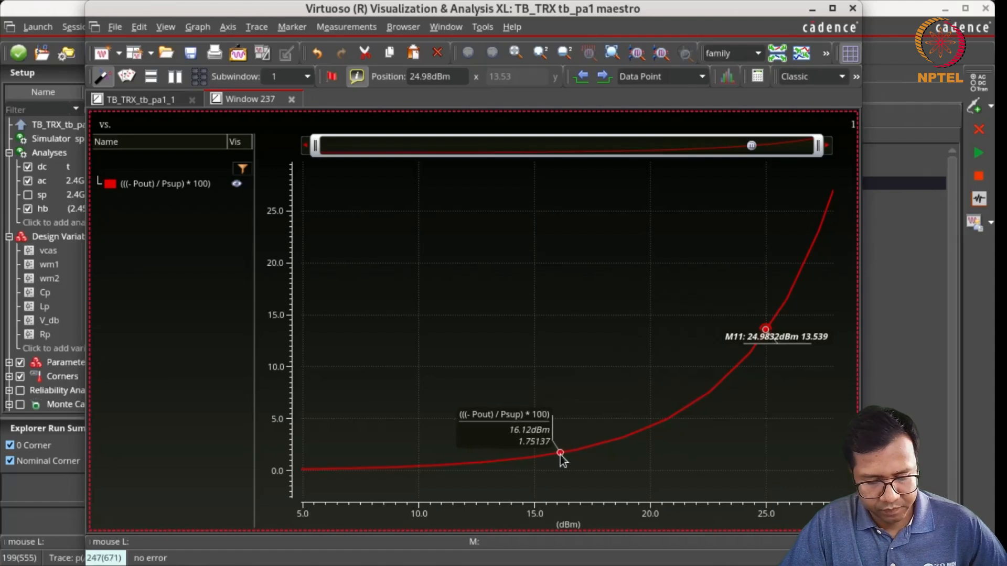
key(m)
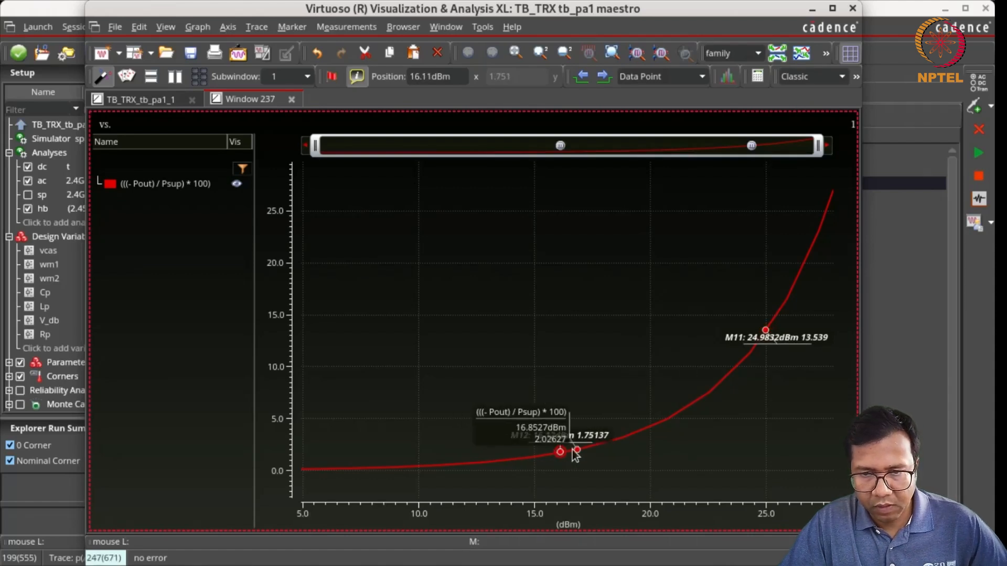